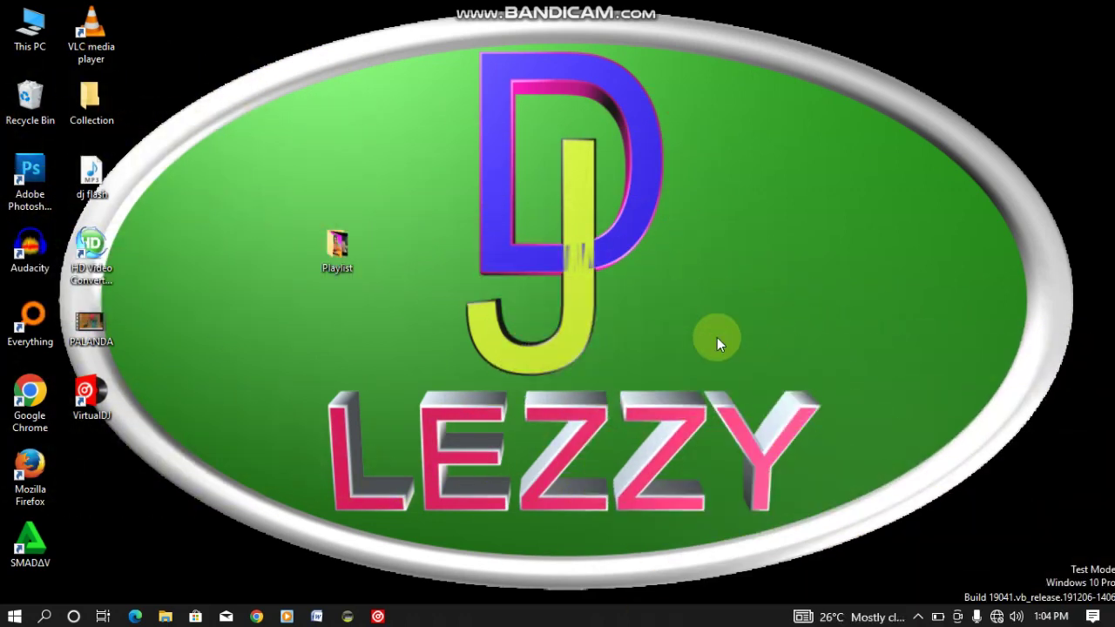
- Open the Playlist folder, then hide it and minimize ACID Pro to reveal the desktop
double_click(339, 260)
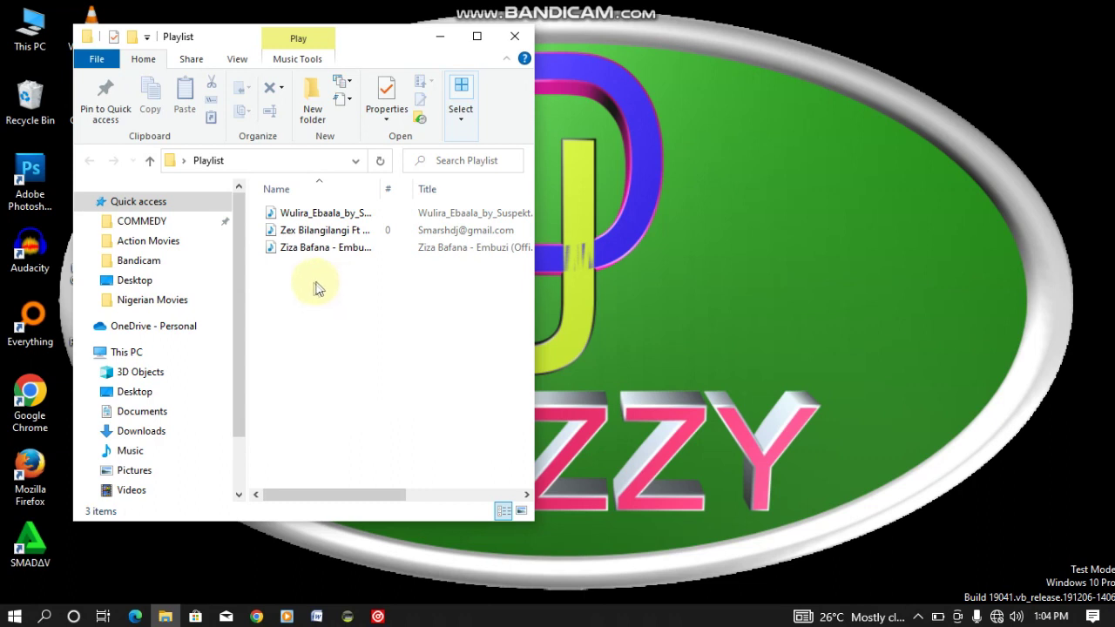
left_click_drag(314, 289, 309, 199)
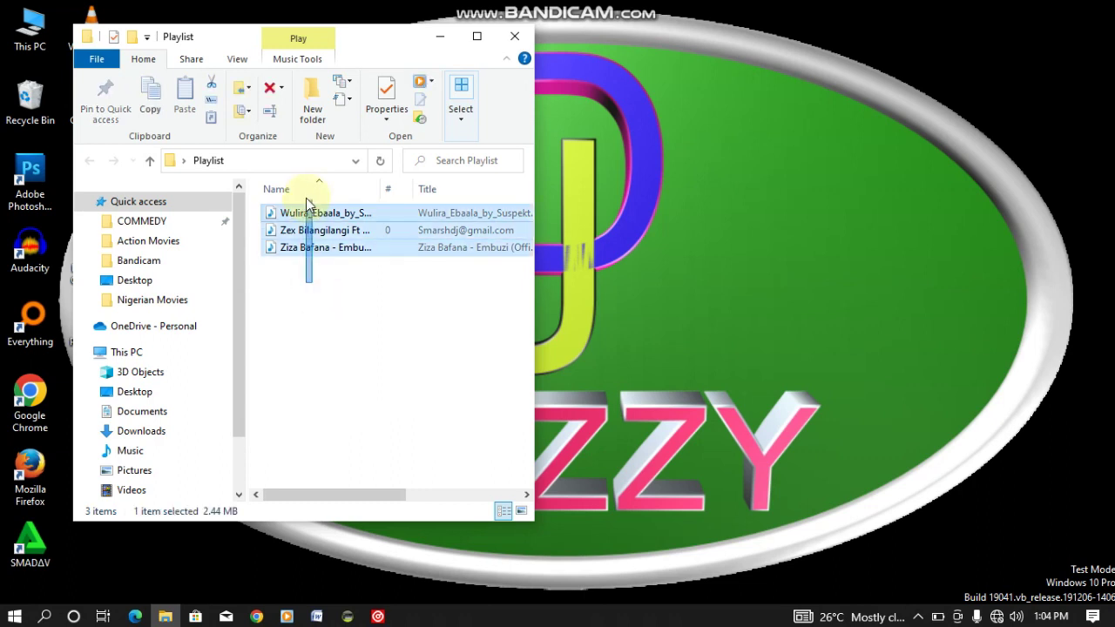
left_click(305, 265)
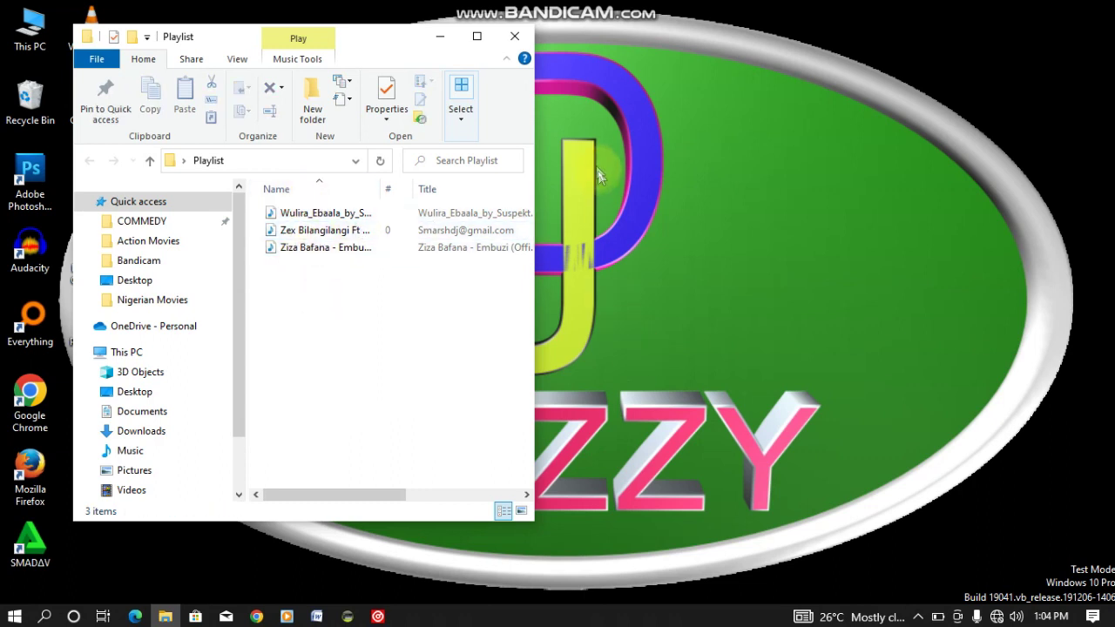
left_click(442, 39)
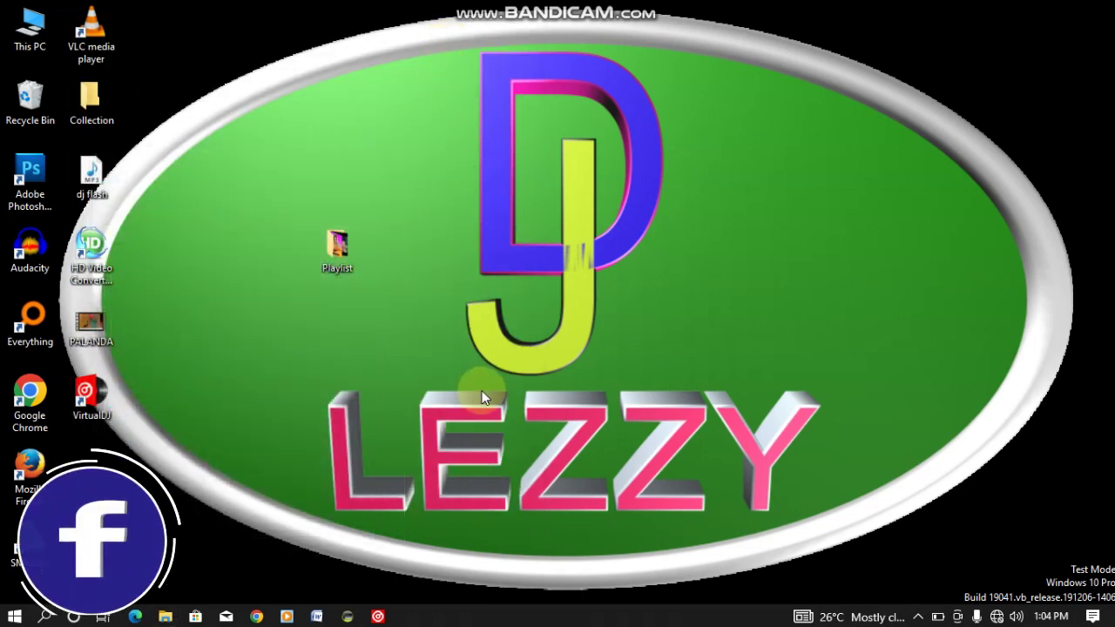
left_click(349, 617)
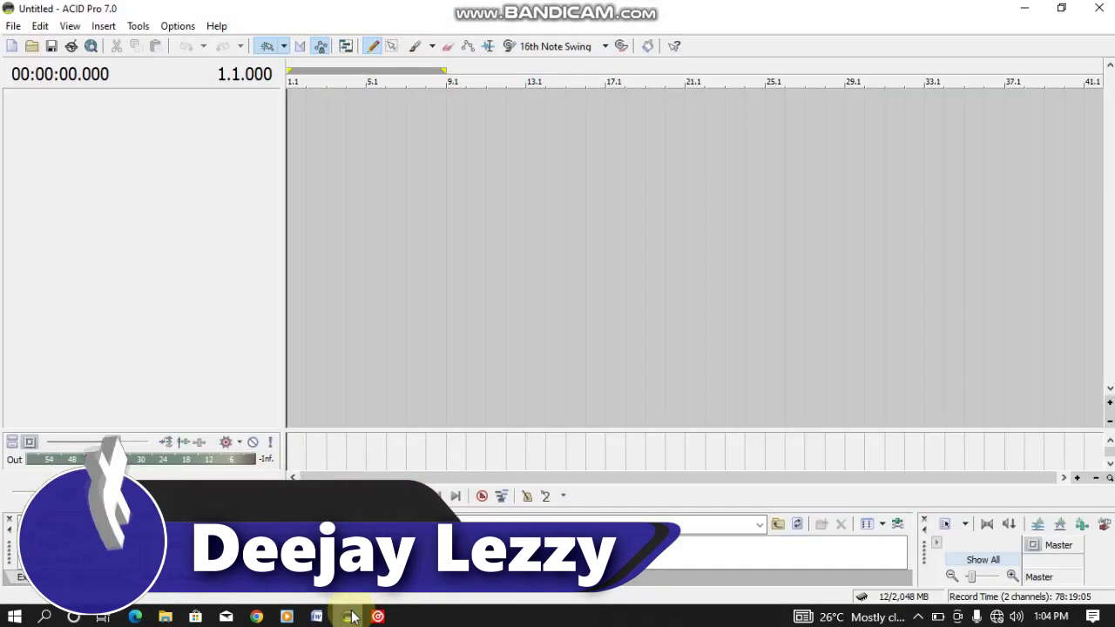
left_click(1027, 8)
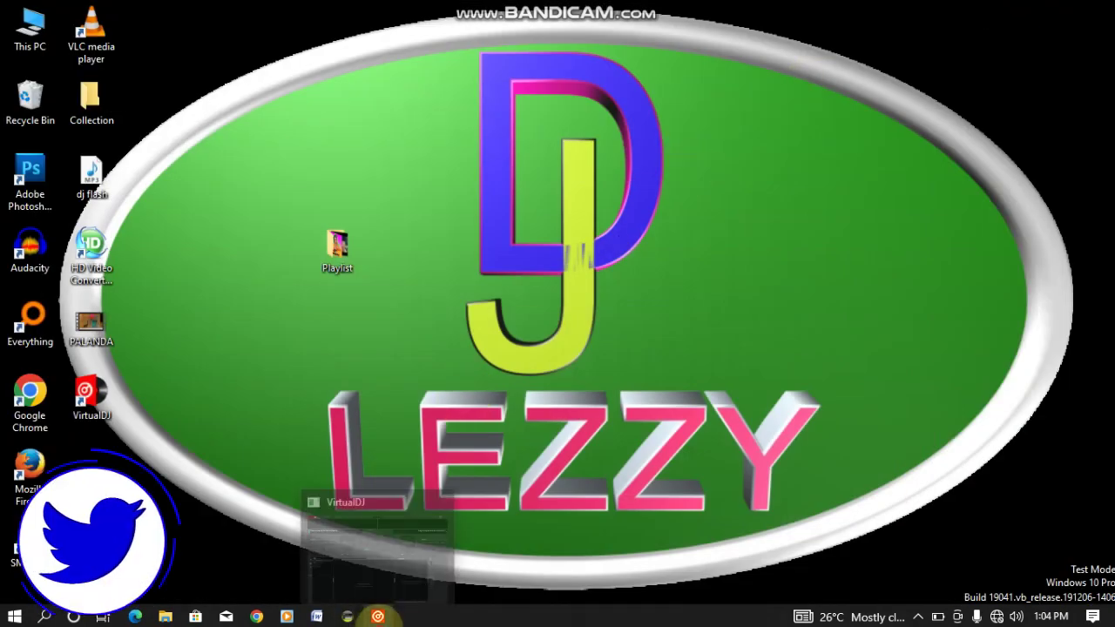
- Drop Wulira_Ebaala_by_Suspekt_Leizor onto VirtualDJ deck 1 to read its 101 BPM, then minimize VirtualDJ
left_click(378, 615)
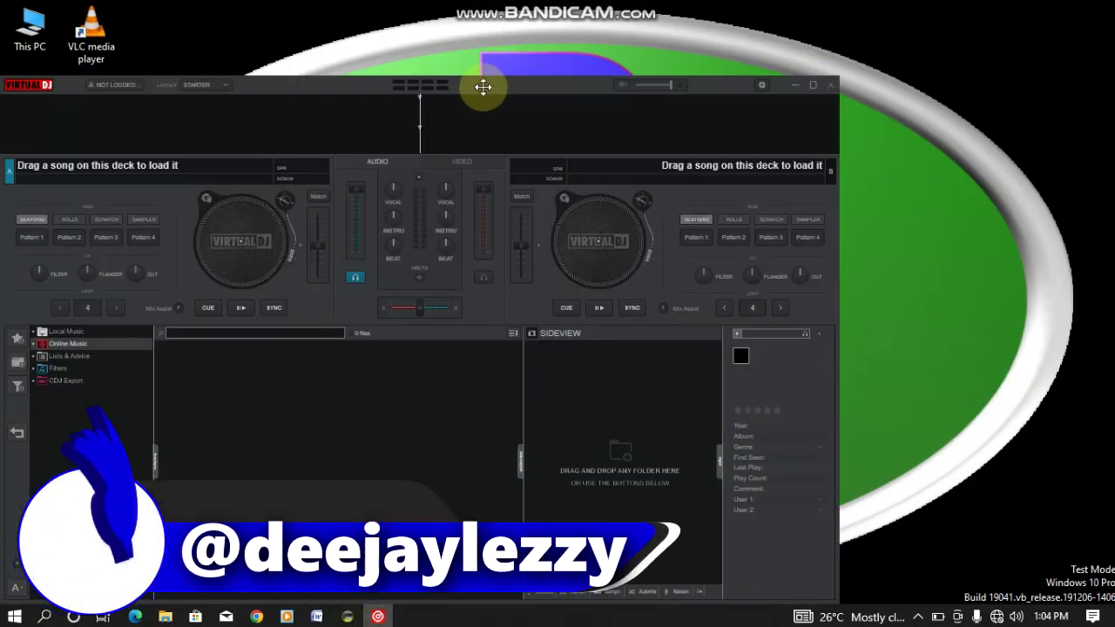
left_click_drag(483, 86, 857, 112)
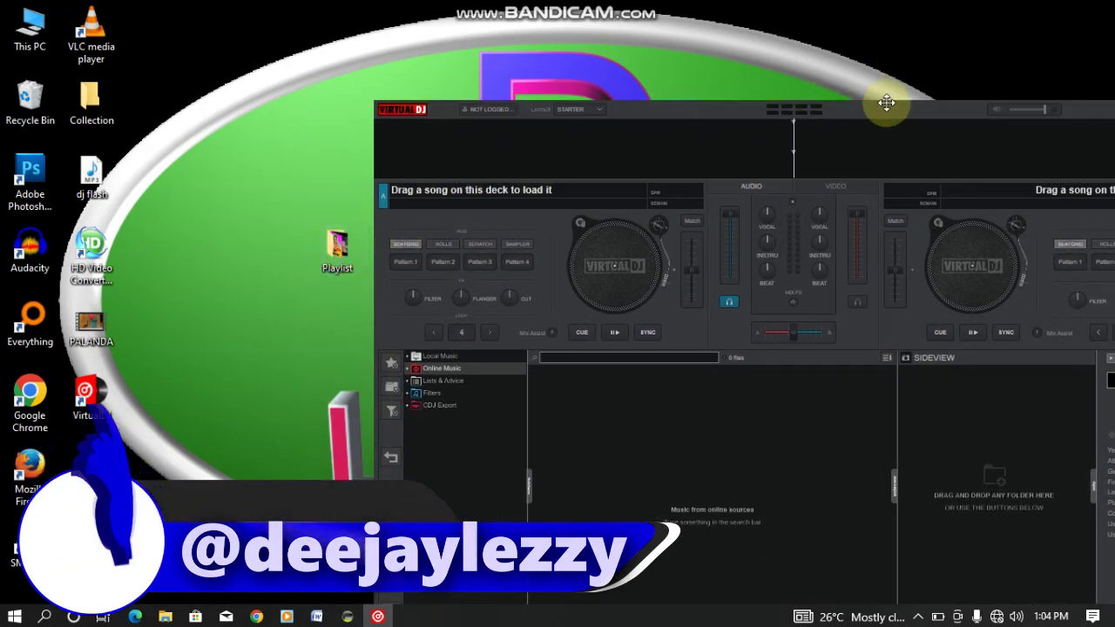
left_click_drag(886, 103, 951, 90)
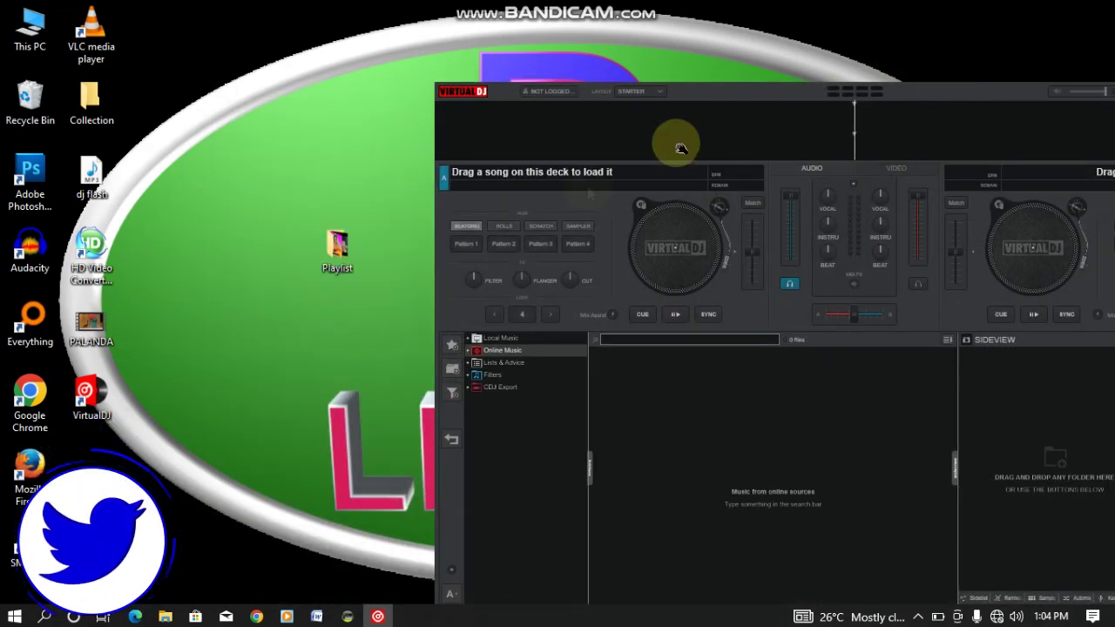
double_click(340, 250)
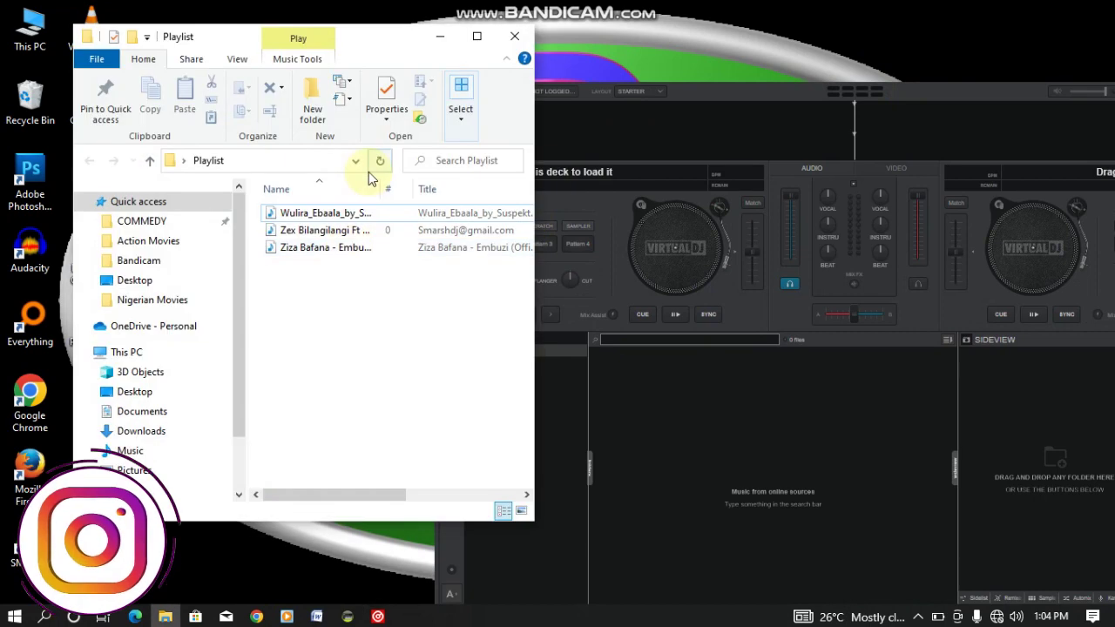
left_click_drag(327, 217, 666, 261)
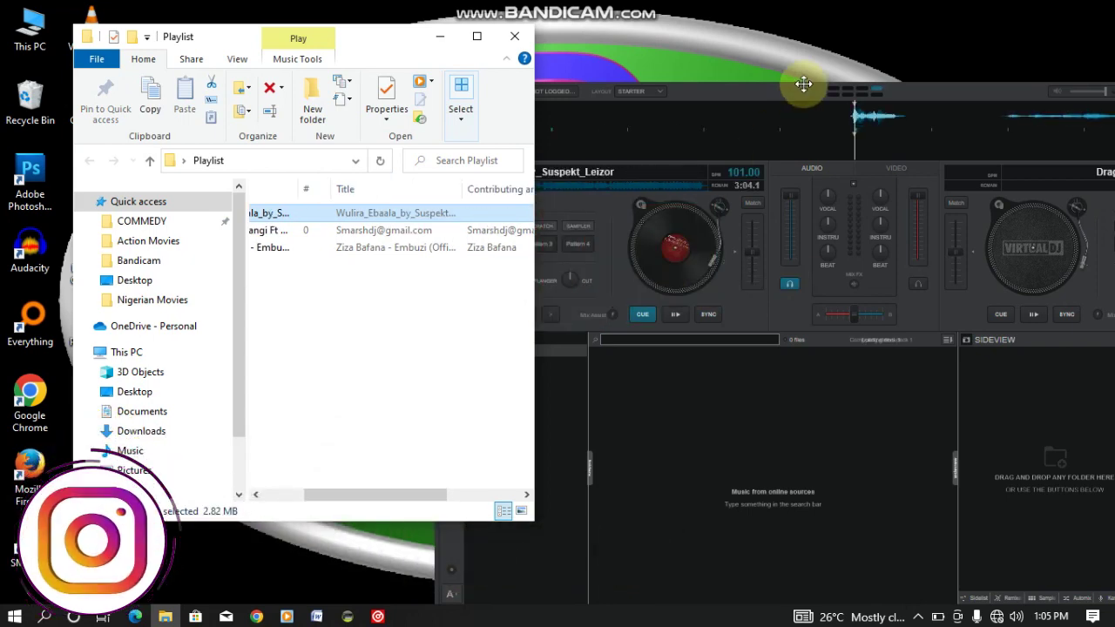
left_click_drag(803, 84, 545, 57)
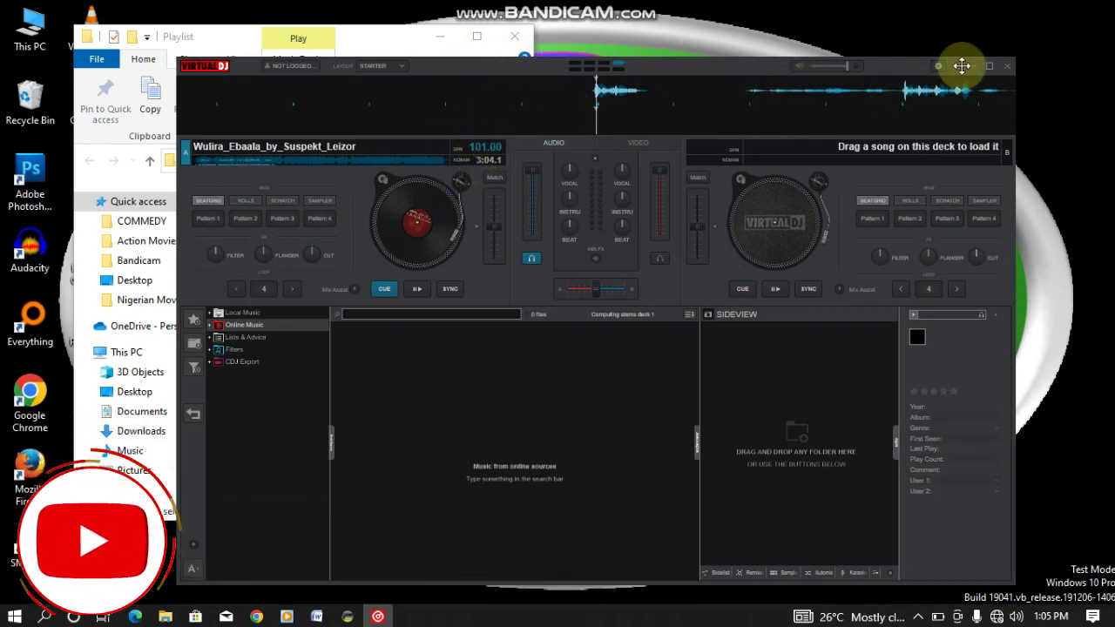
left_click(971, 66)
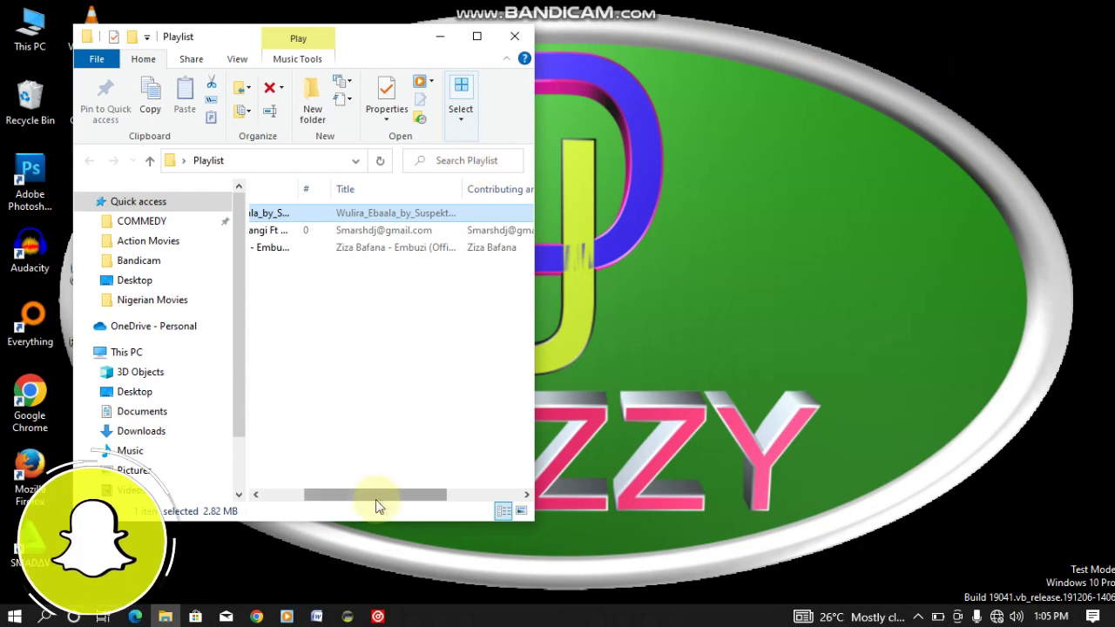
- Add the Wulira MP3 to ACID Pro's first track at bar 9, skipping the Beatmapper Wizard
left_click_drag(370, 498, 299, 497)
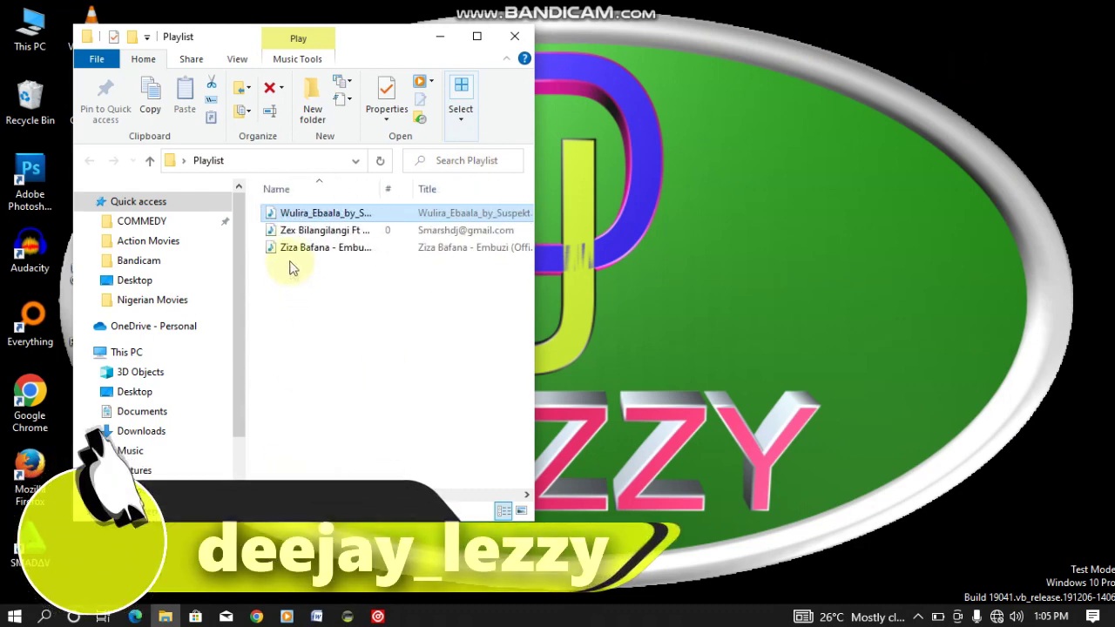
left_click_drag(290, 219, 442, 285)
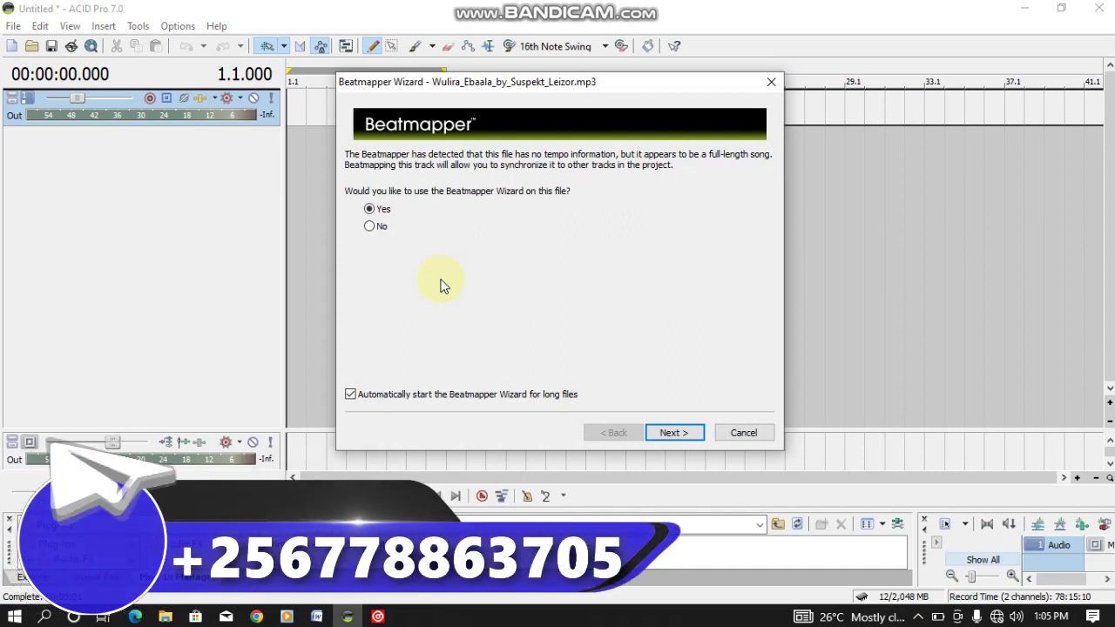
left_click(743, 432)
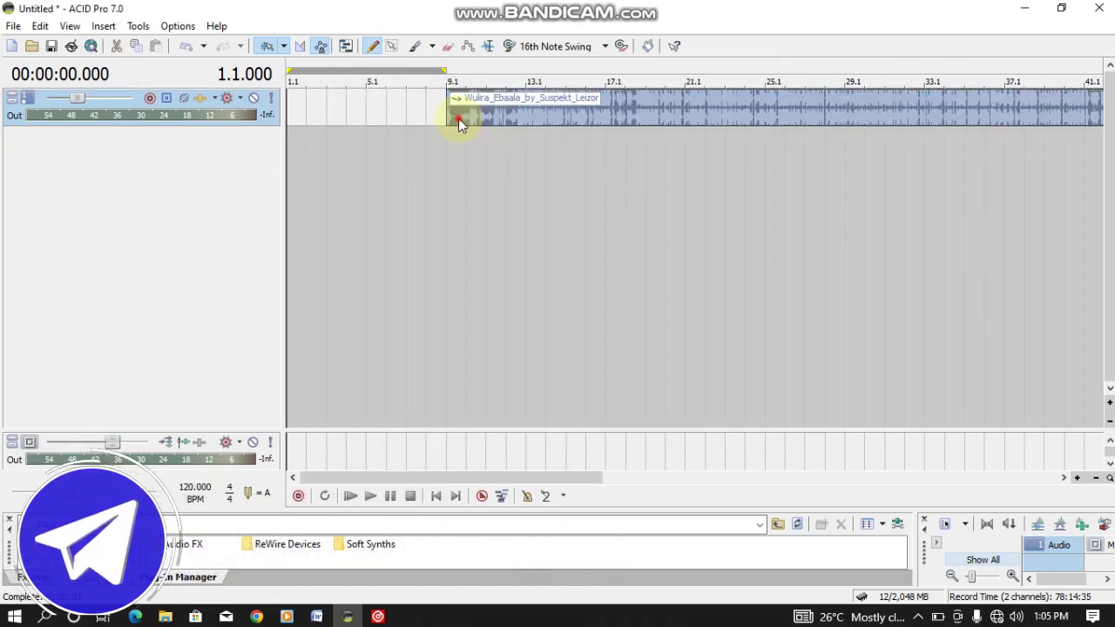
- Select the Wulira event and preview it with a short play and stop
mouse_move(458, 117)
left_mouse_down()
mouse_move(296, 117)
mouse_move(460, 120)
mouse_move(446, 122)
left_mouse_up()
key("space")
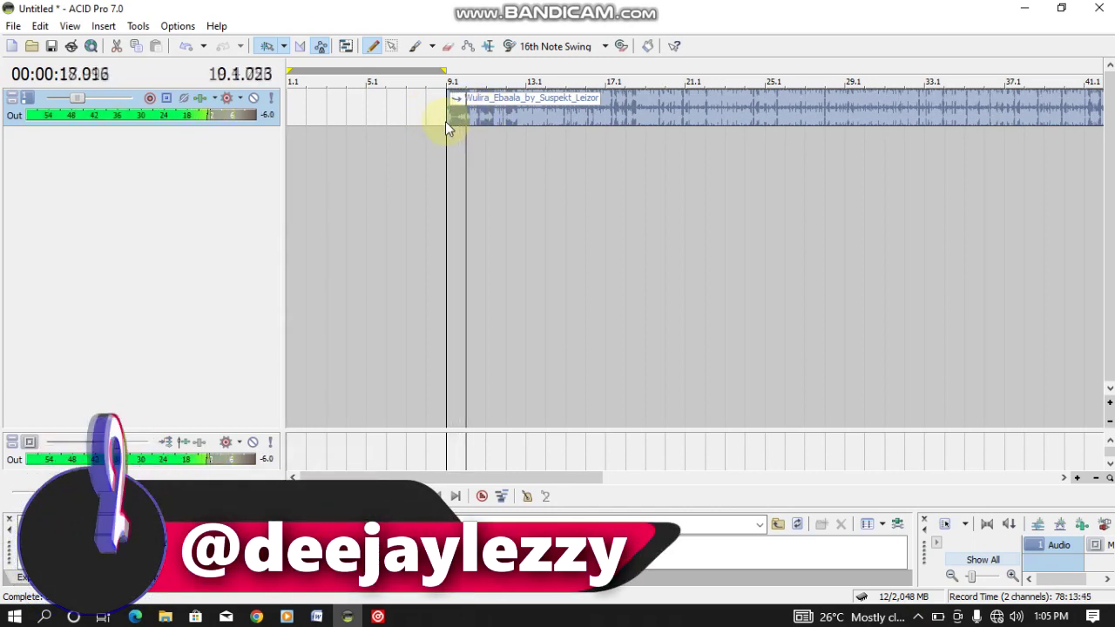
key("space")
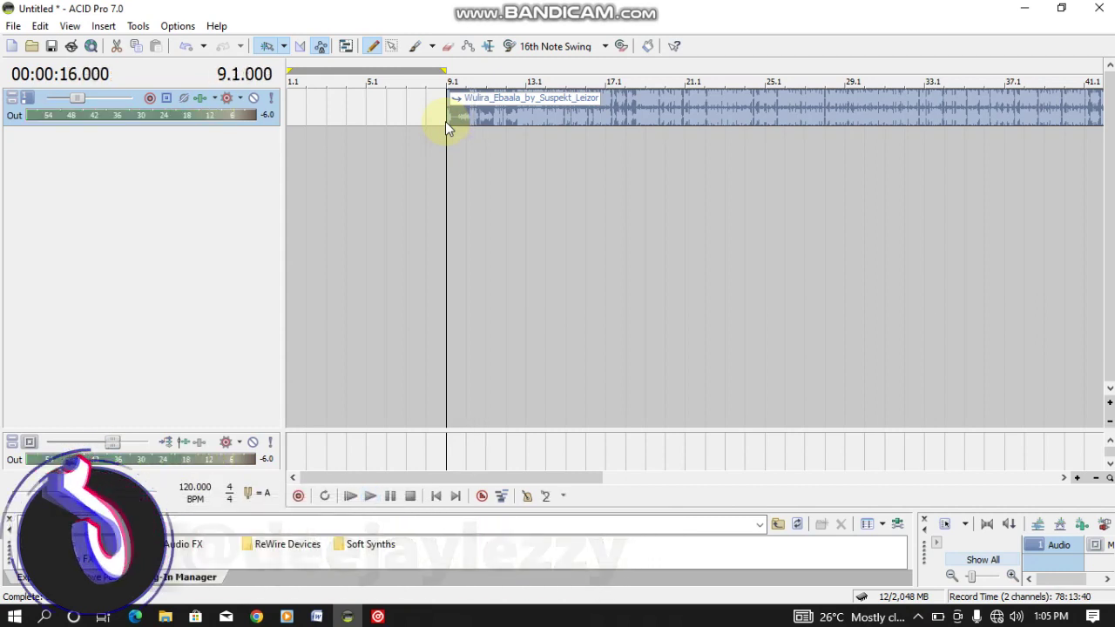
- Set the Wulira clip's ACID Type to Beatmapped and edit its 120 BPM initial tempo on the Stretch tab
right_click(494, 116)
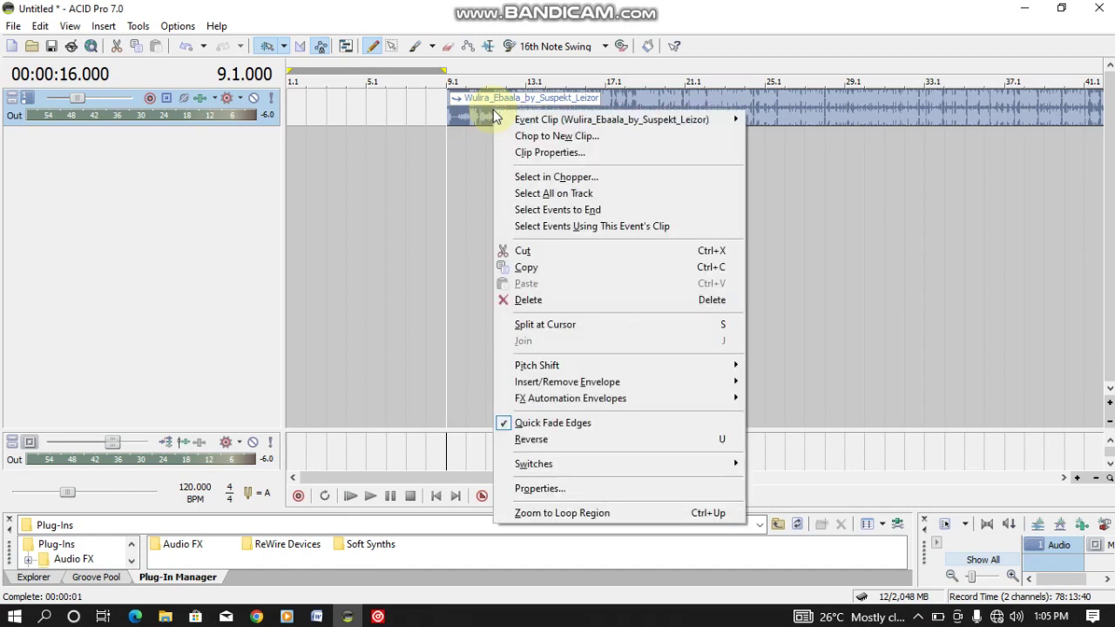
left_click(541, 153)
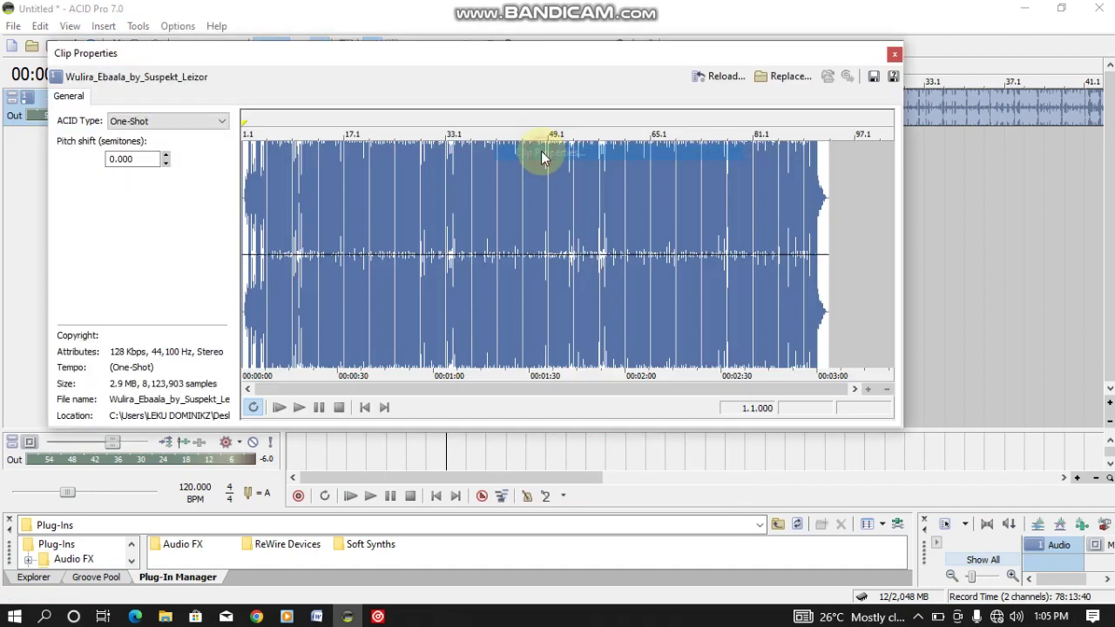
left_click(167, 125)
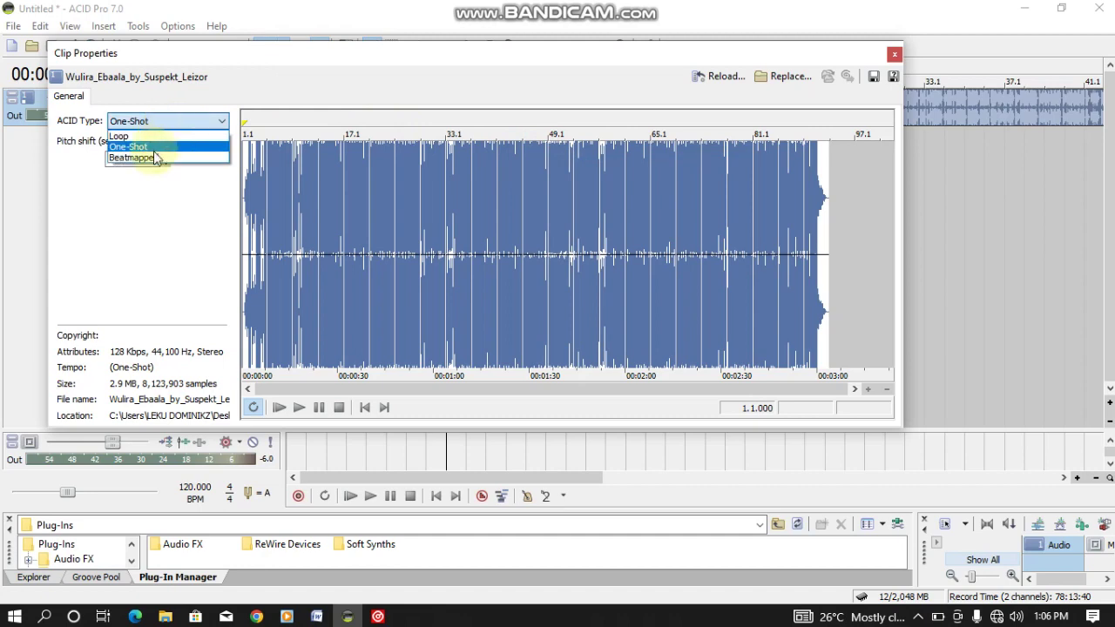
left_click(153, 154)
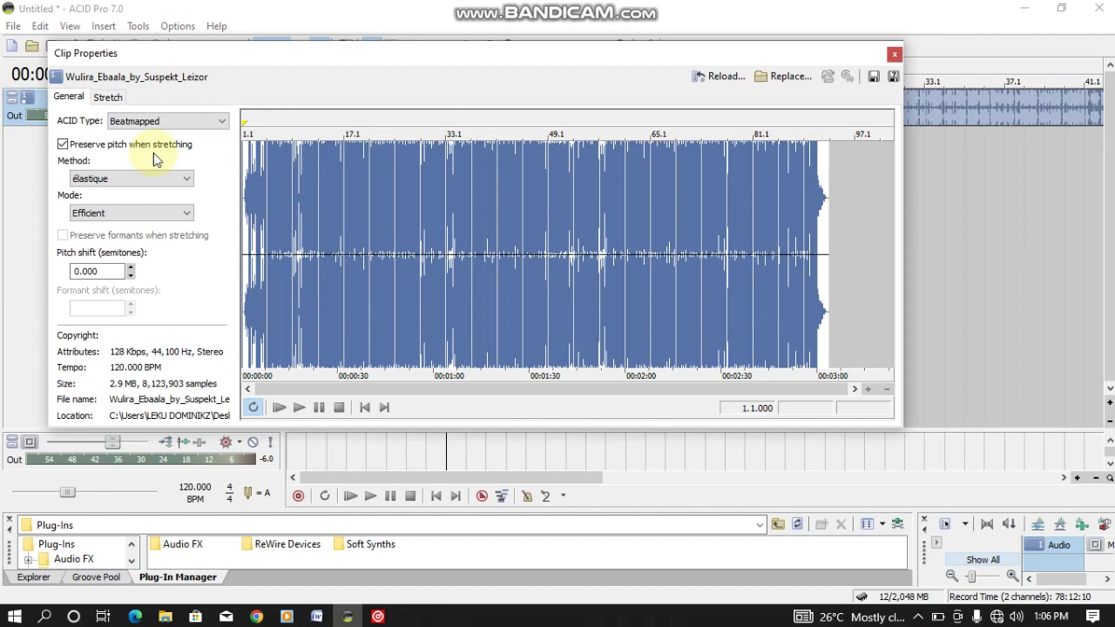
left_click(108, 97)
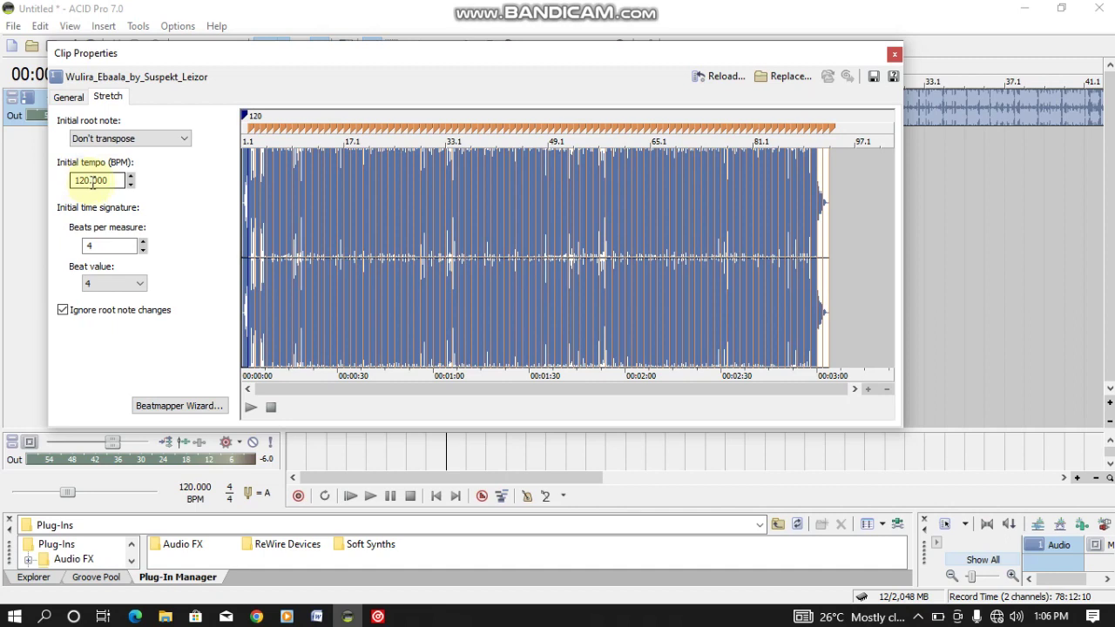
left_click(86, 181)
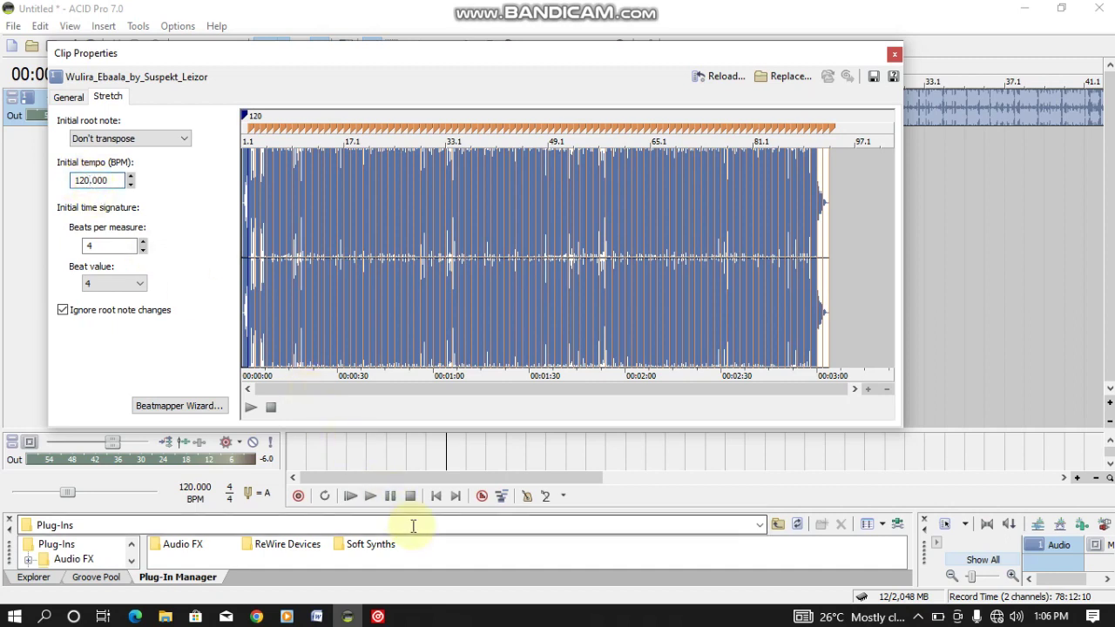
- Check VirtualDJ's tempo, enter 101.000 BPM as the Wulira clip's initial tempo, and close Clip Properties
left_click(377, 614)
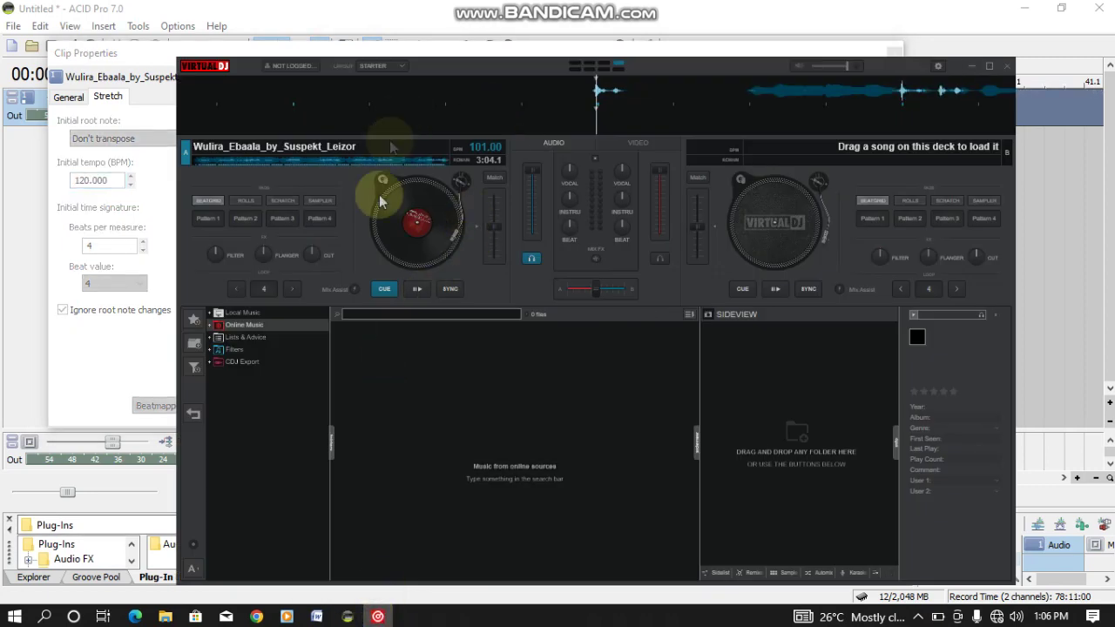
left_click(144, 181)
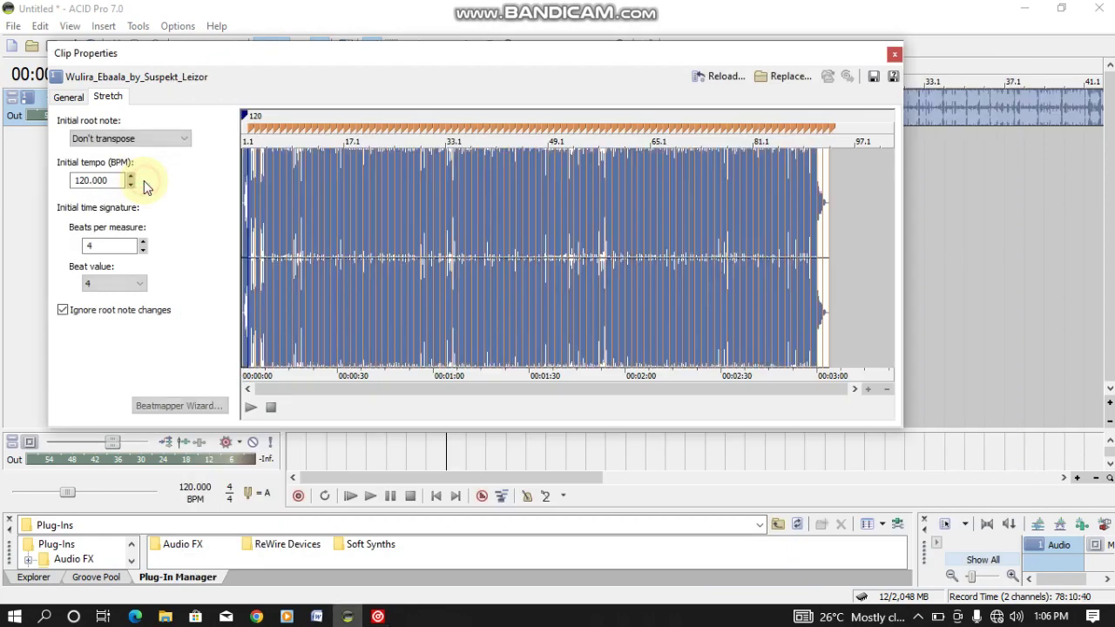
left_click(377, 613)
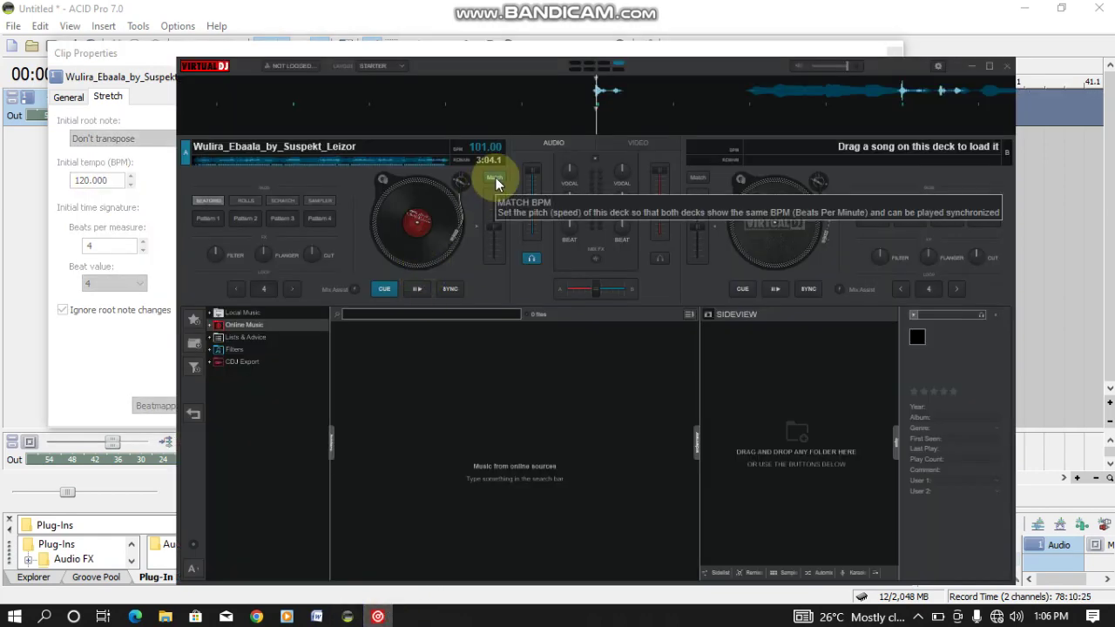
left_click(157, 184)
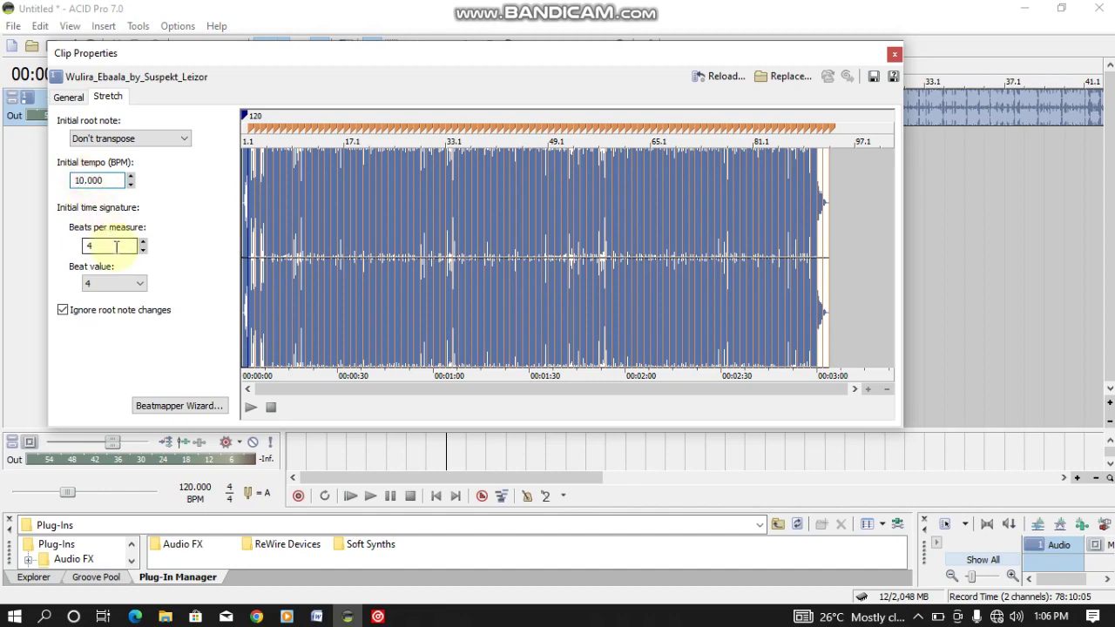
type("1")
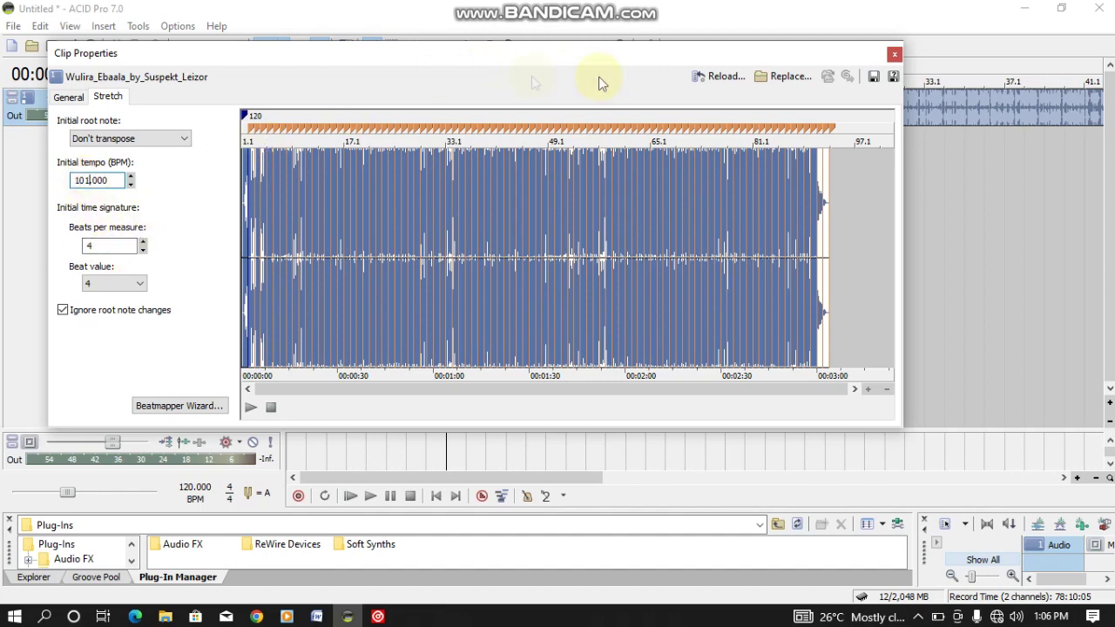
left_click(894, 55)
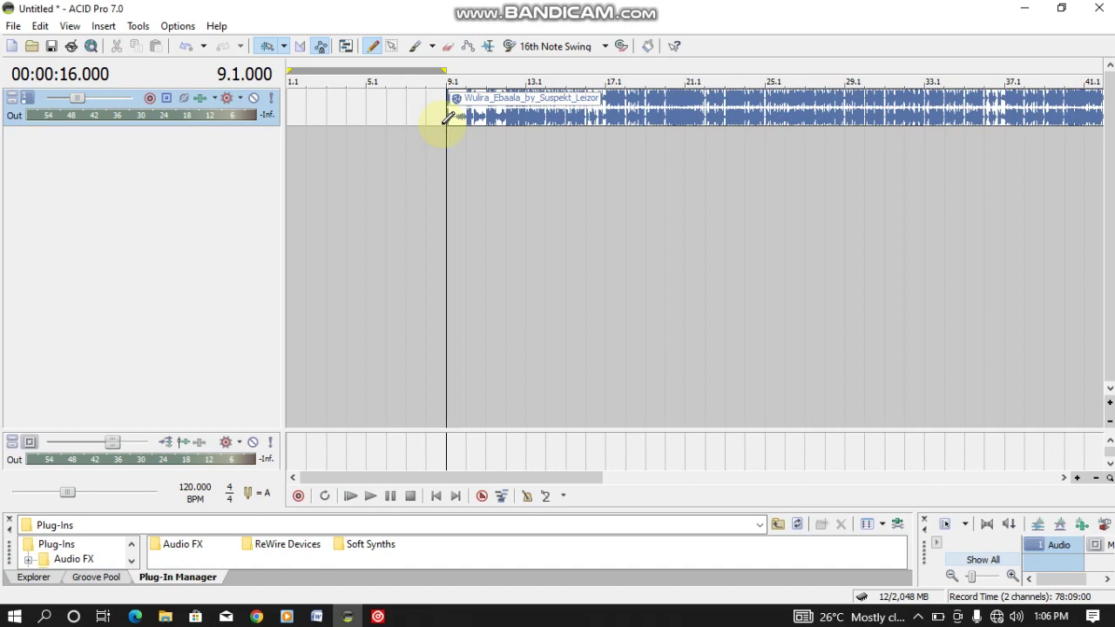
- Preview the Wulira clip, then drag it from bar 9.1 so it starts at bar 13.1
key("space")
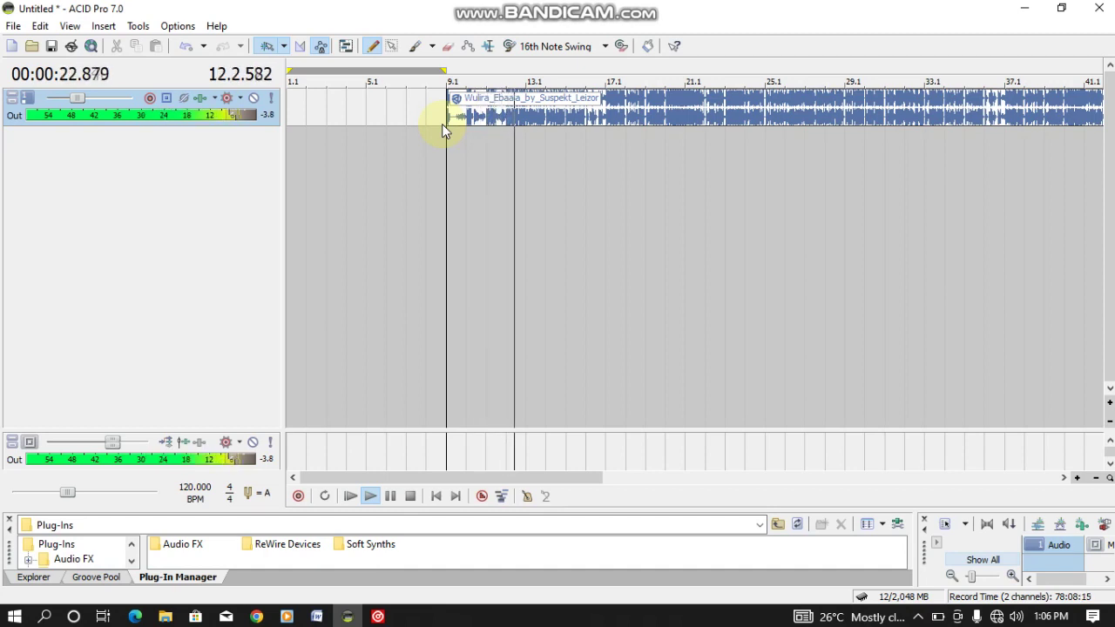
key("space")
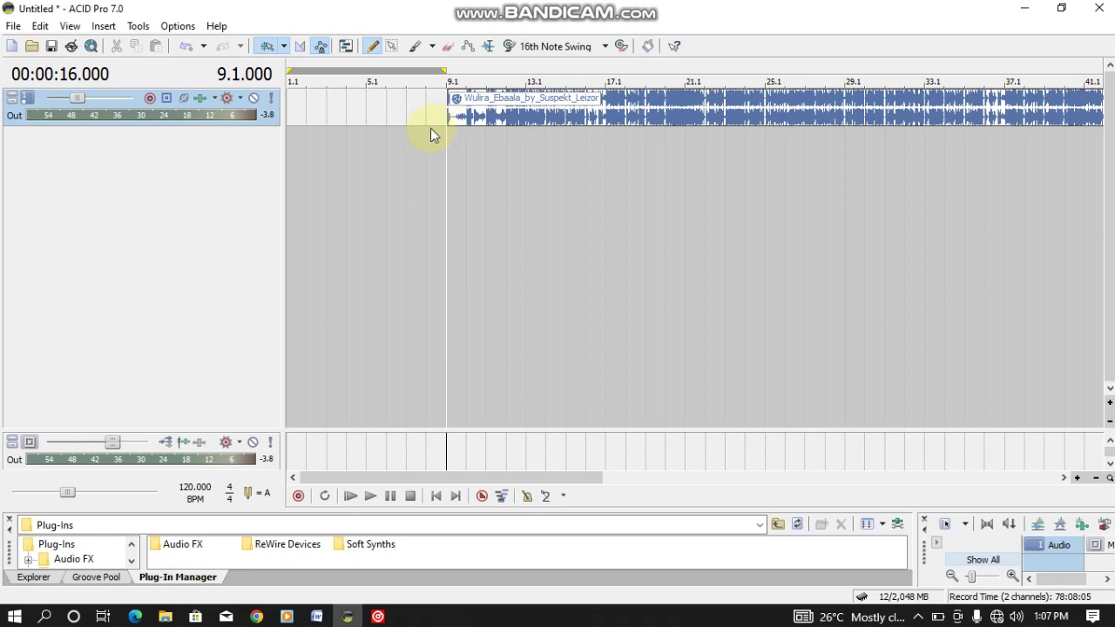
left_click_drag(486, 120, 526, 119)
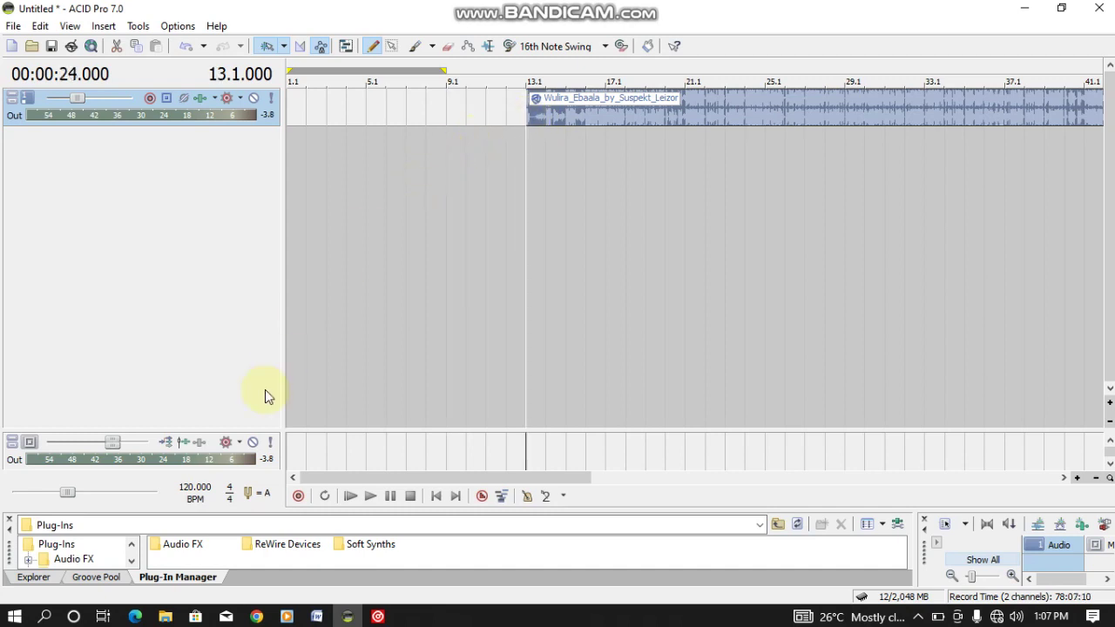
right_click(534, 111)
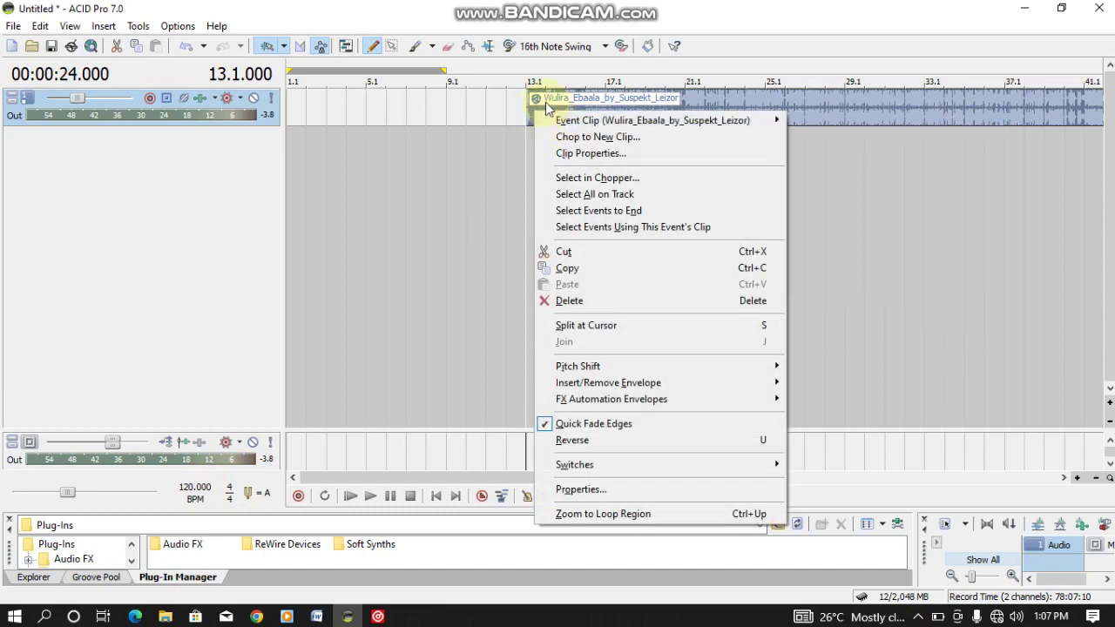
- Change the project tempo from 120 to 101.000 BPM via Event Clip > Use Original Tempo
left_click(546, 102)
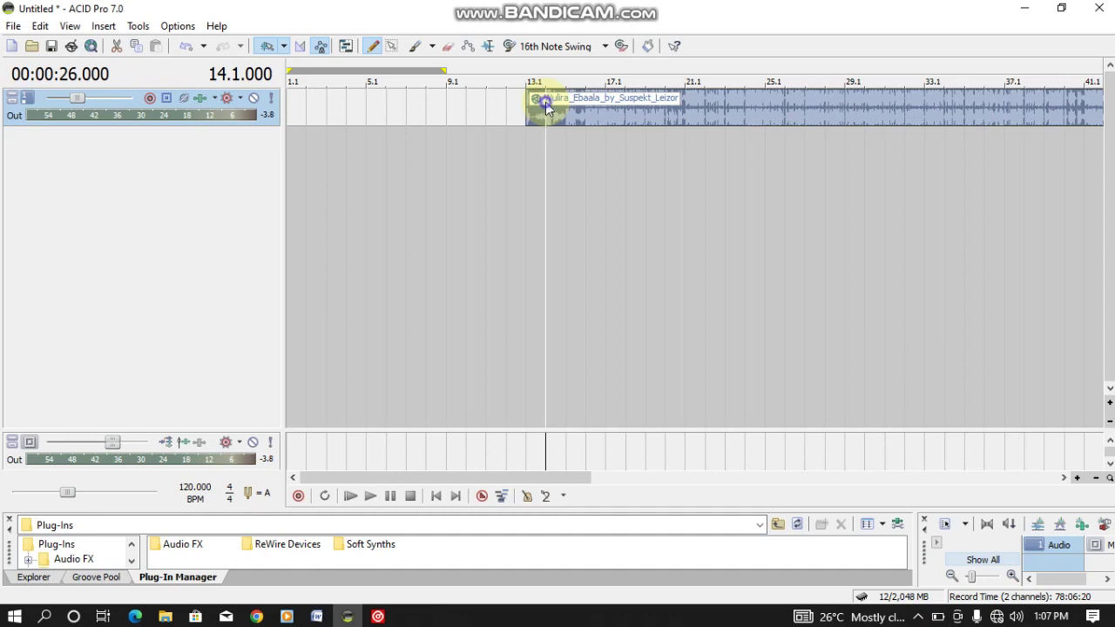
right_click(545, 102)
mouse_move(573, 115)
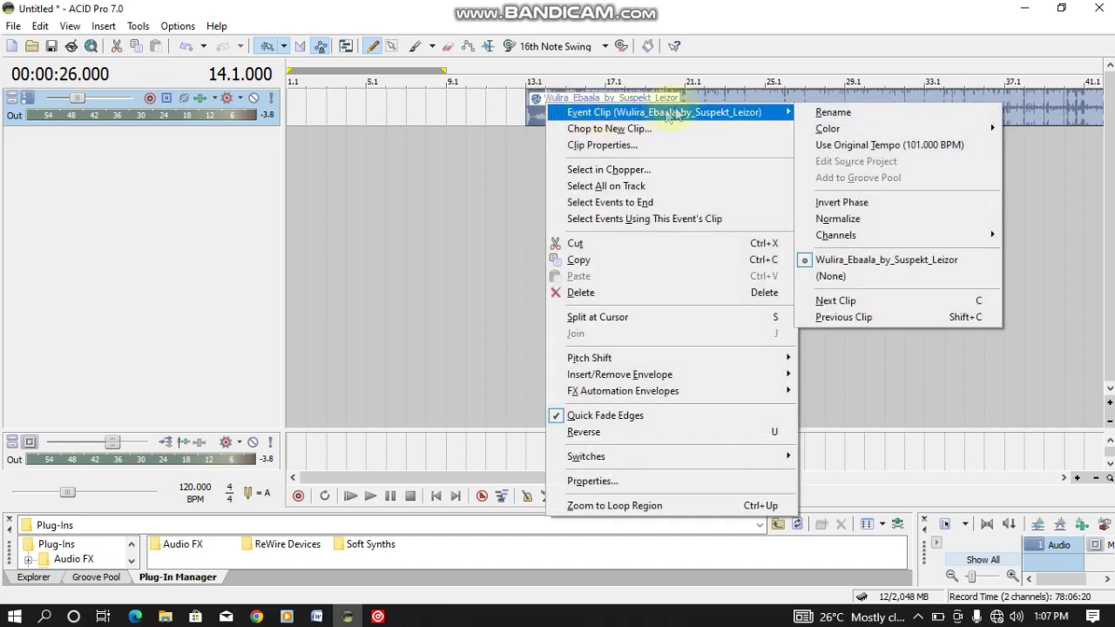
mouse_move(721, 115)
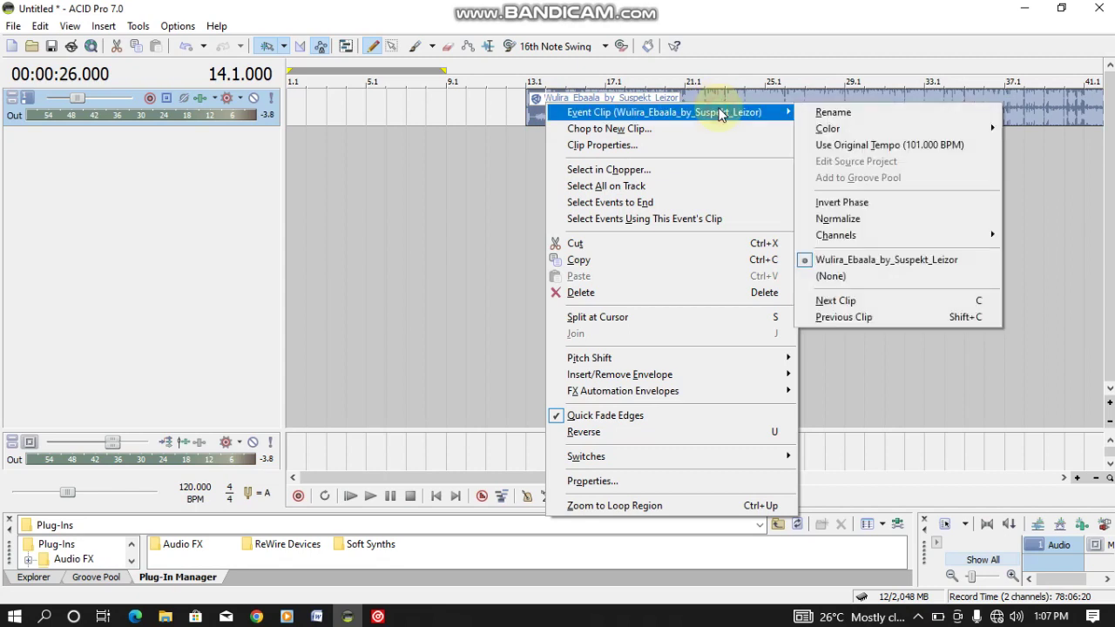
left_click(855, 142)
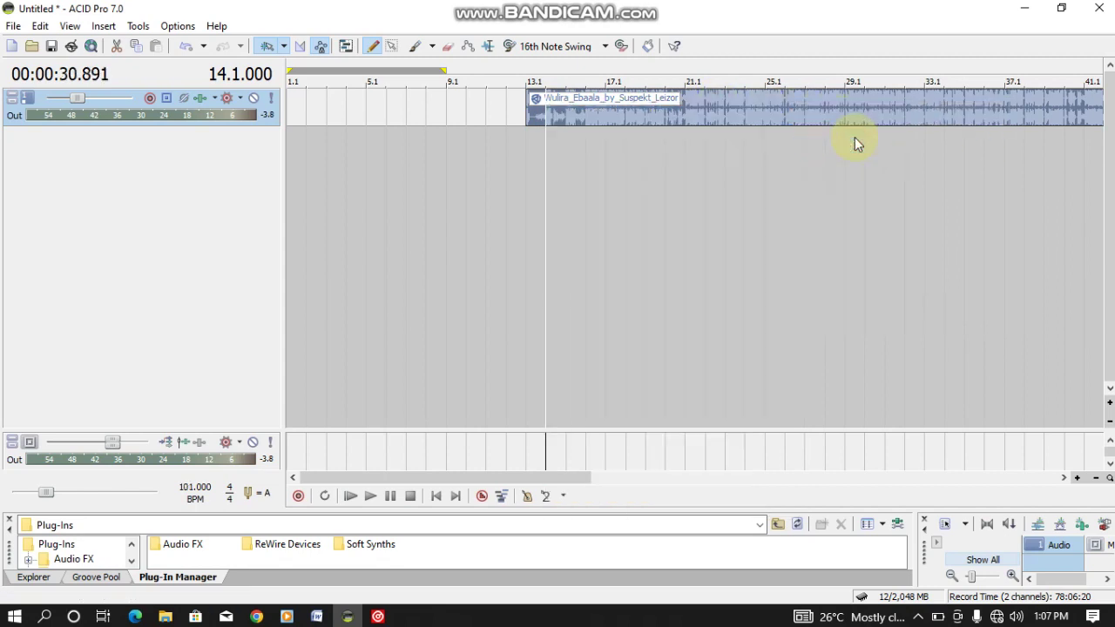
left_click(528, 136)
- Preview from bar 13.1 and zoom in to place the cursor where the audio starts, 13.1.156
key("space")
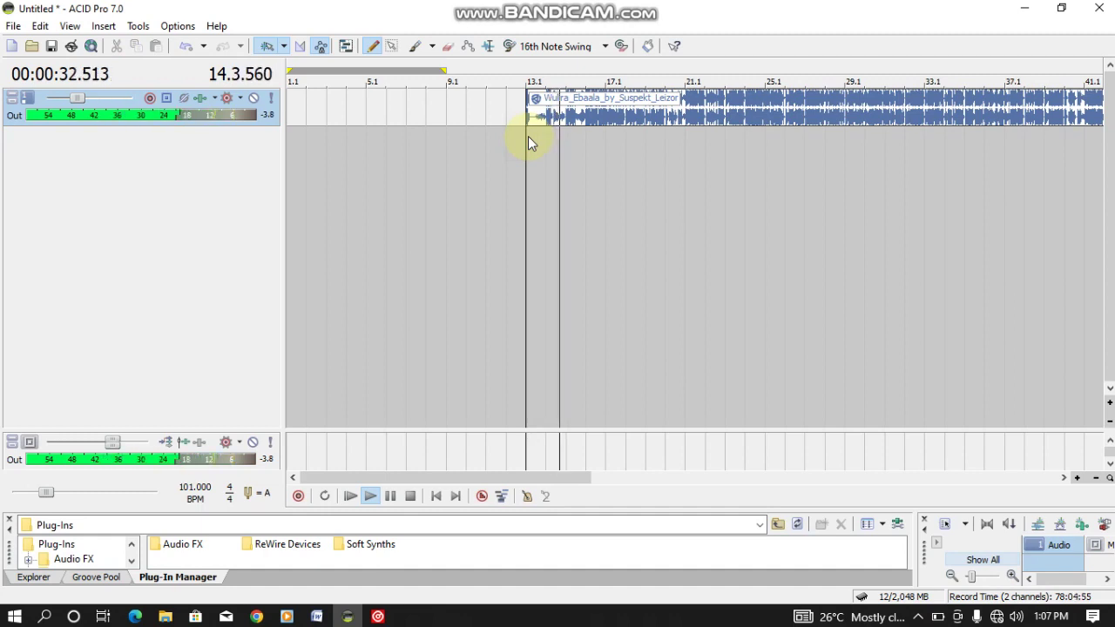
key("space")
key("Up")
key("Up")
key("Up")
key("Up")
key("Up")
key("Up")
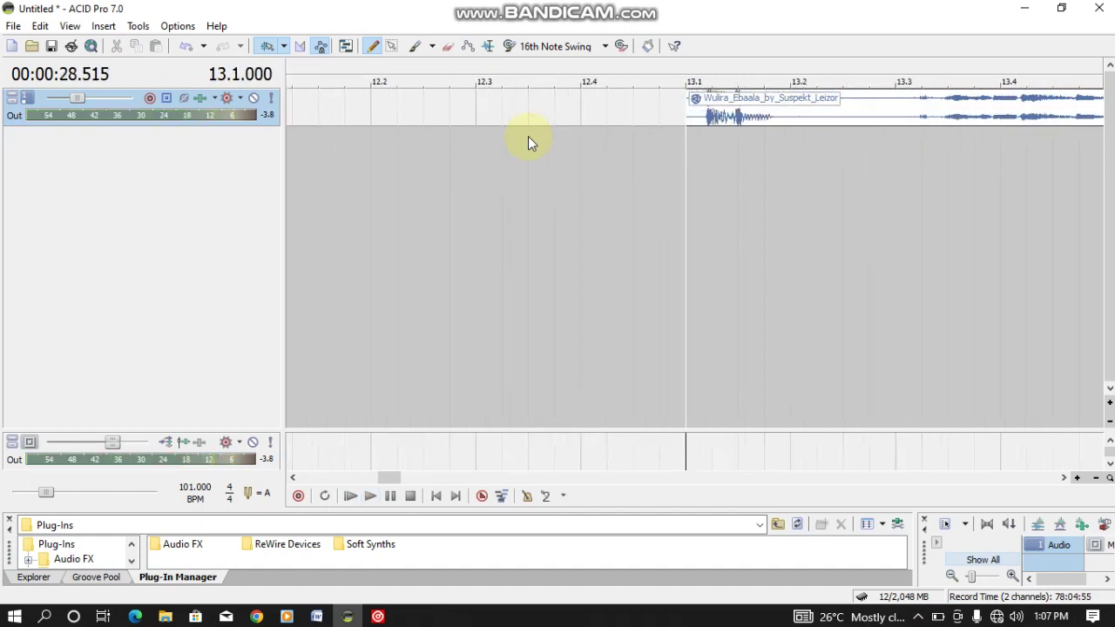
key("Up")
left_click(718, 117)
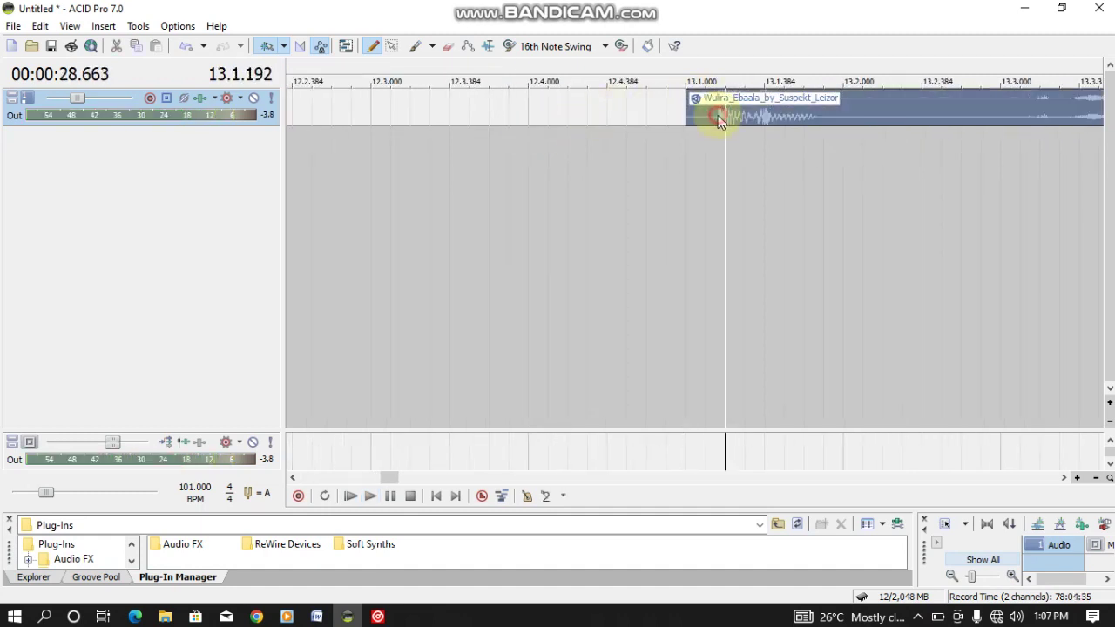
key("Up")
key("Up")
key("Up")
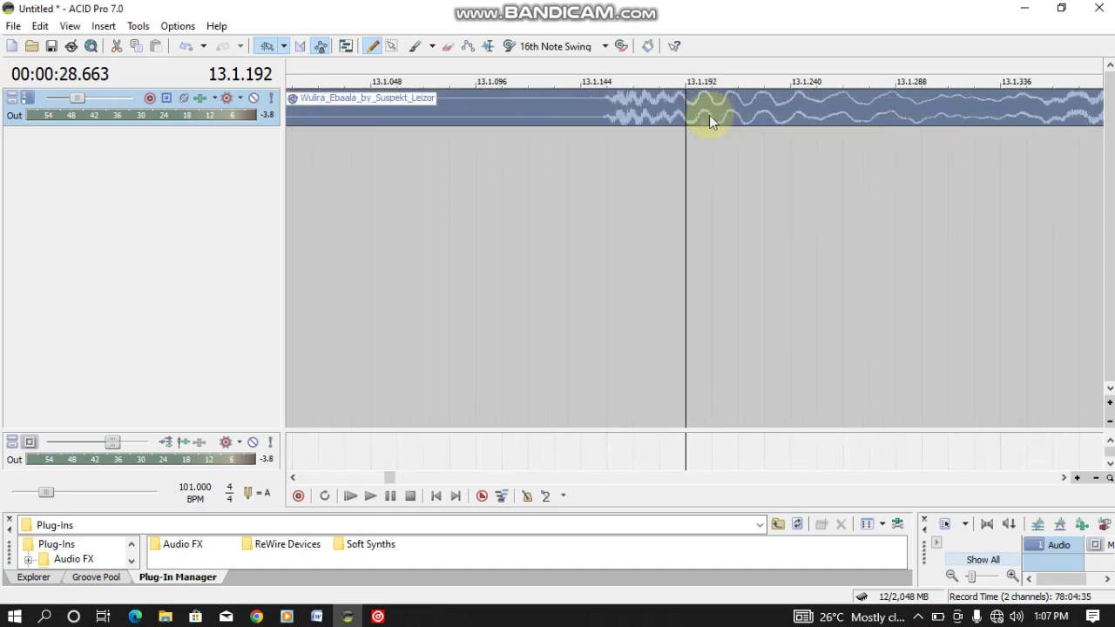
left_click(606, 117)
key("Up")
key("Up")
key("Up")
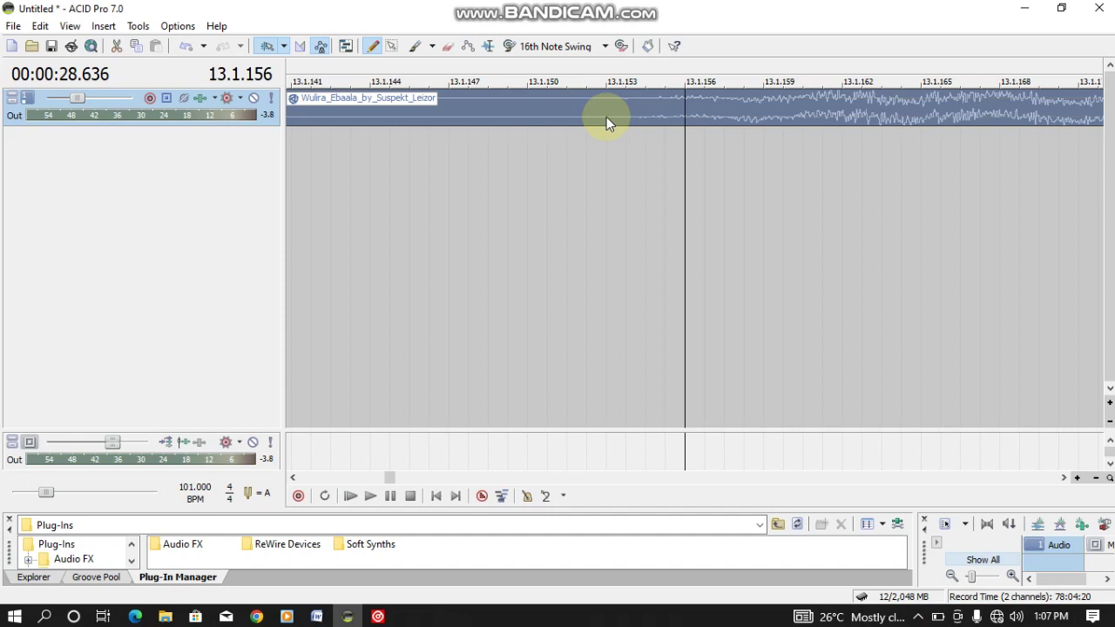
- Split the clip at 13.1.156, delete the silent lead-in, and remove the fade-in
key("s")
left_click(607, 117)
key("Delete")
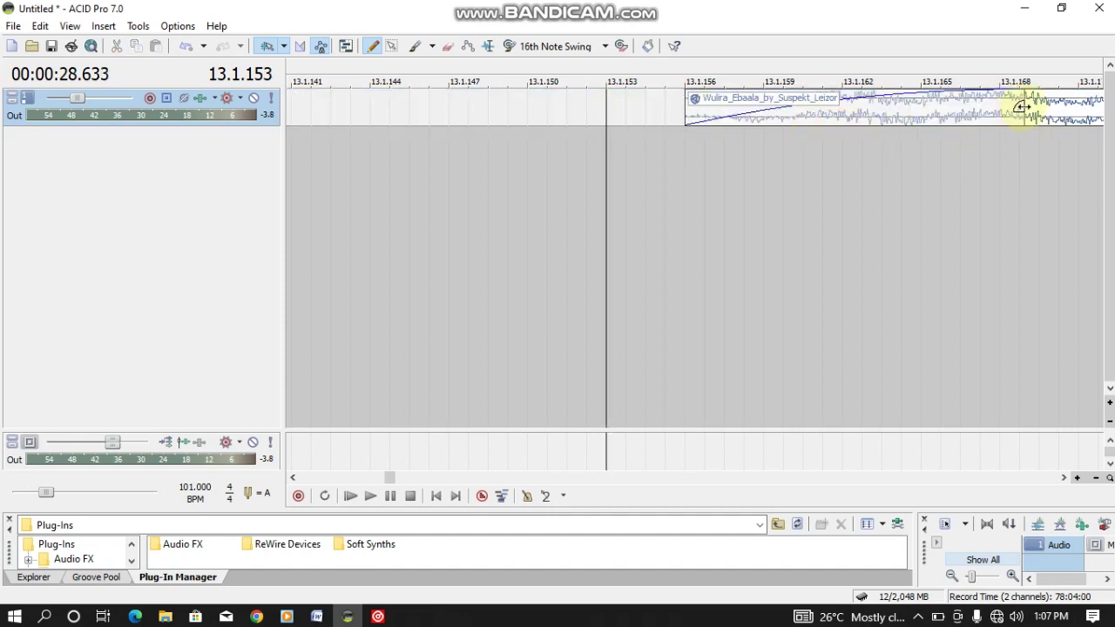
left_click_drag(1016, 97, 400, 131)
- Move the trimmed Wulira clip to start at bar 17.1 and play its start to check
scroll(400, 131, "down", 10)
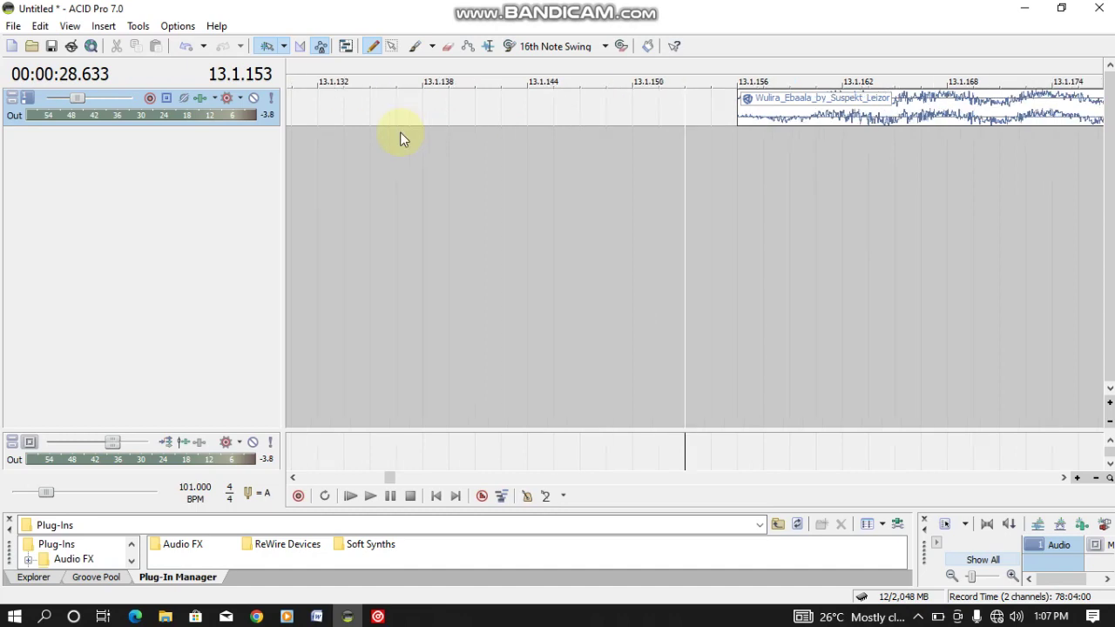
scroll(400, 132, "down", 5)
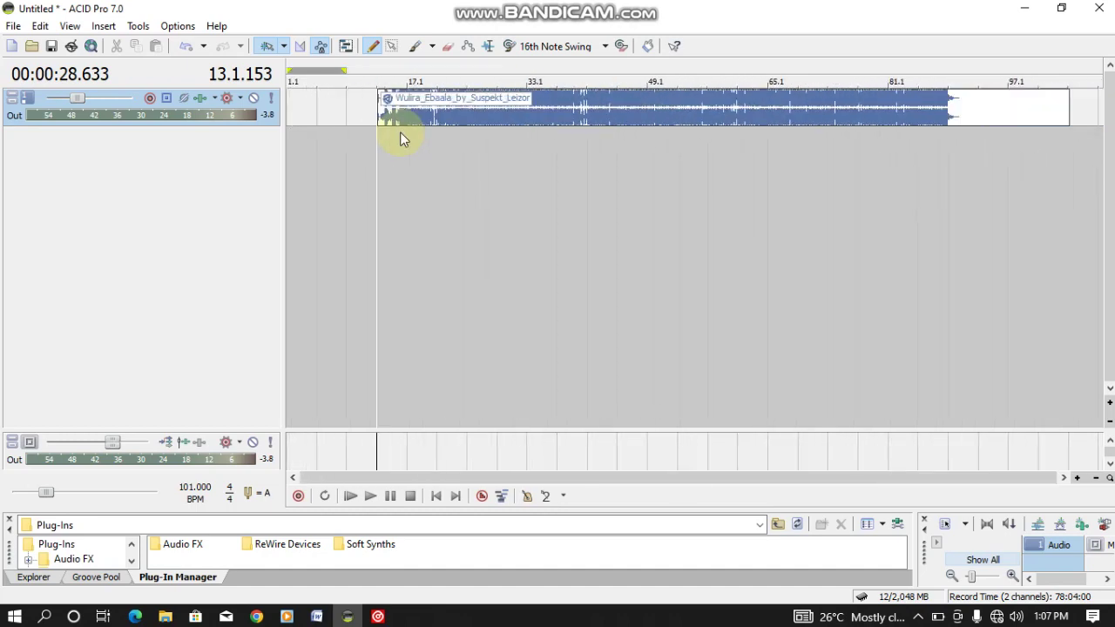
left_click_drag(411, 114, 429, 109)
left_click(410, 123)
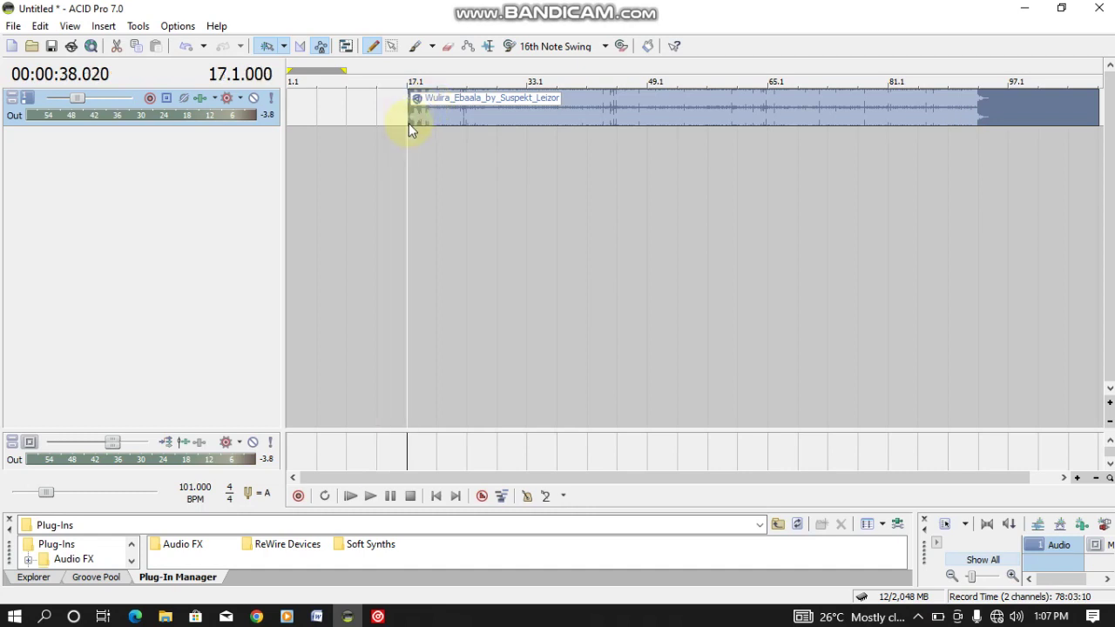
key("space")
key("space")
- Load the Zex Bilangilangi song into VirtualDJ's left deck to read its 97 BPM tempo
left_click(1023, 8)
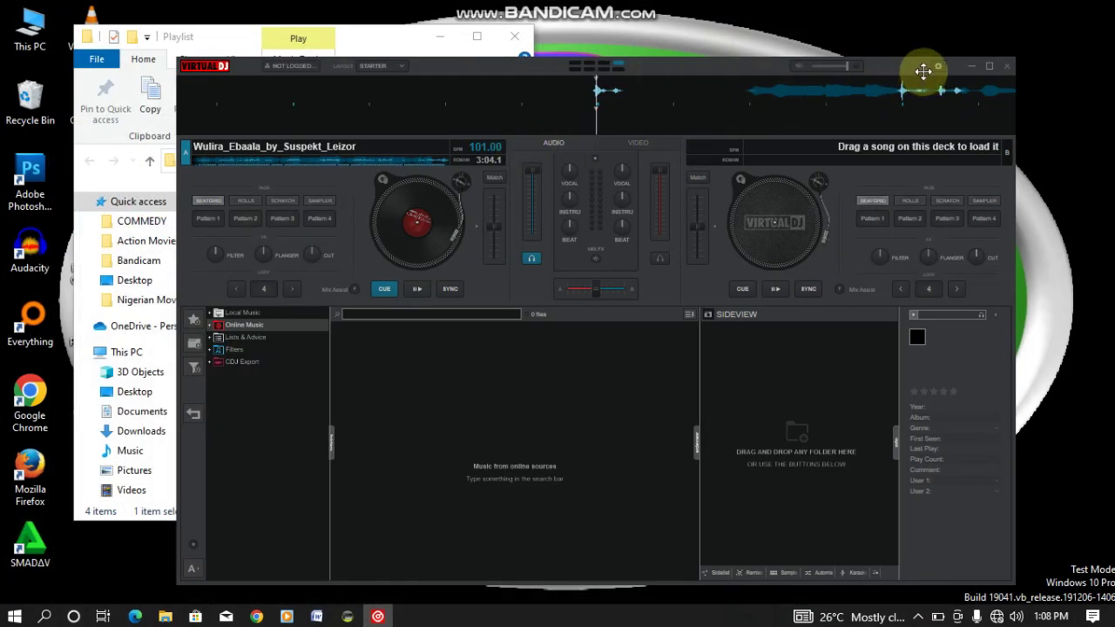
left_click_drag(692, 69, 780, 70)
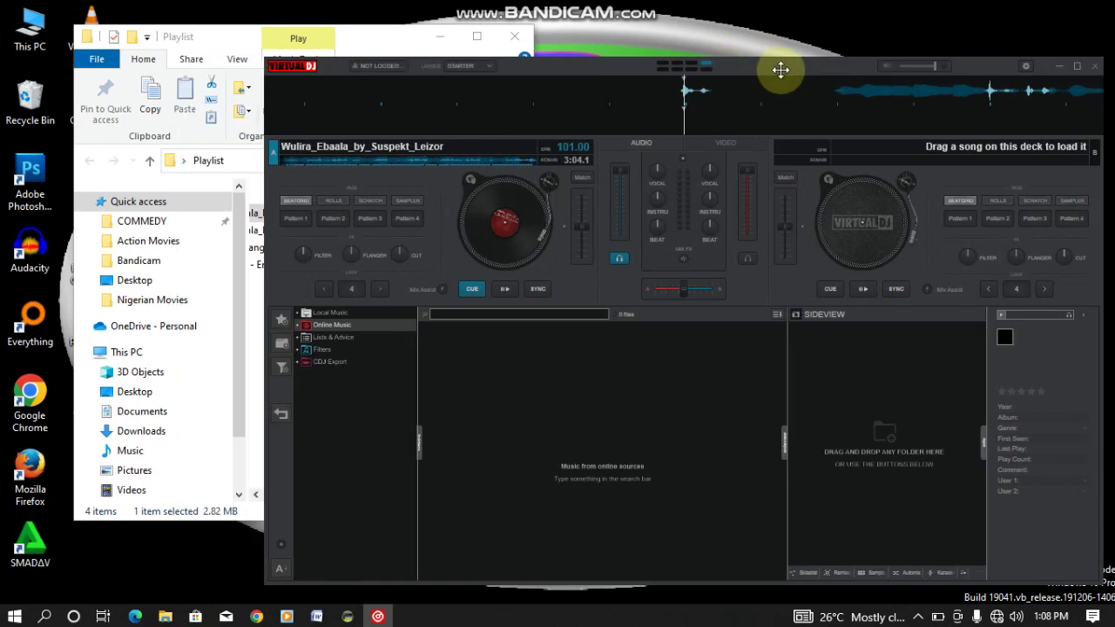
left_click(197, 36)
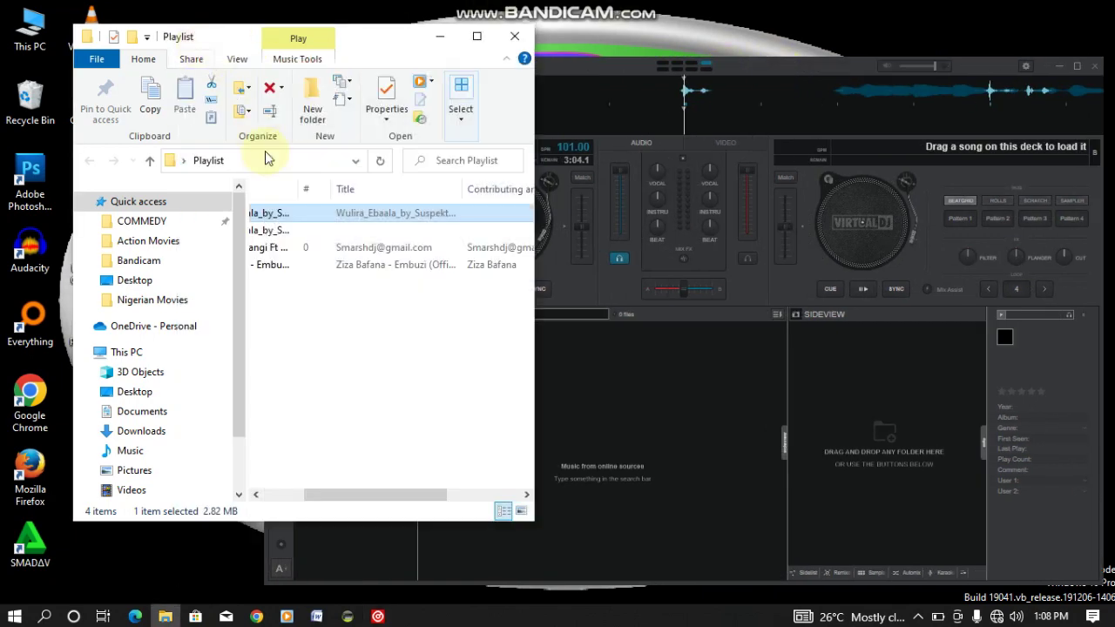
left_click_drag(323, 495, 272, 474)
left_click(275, 247)
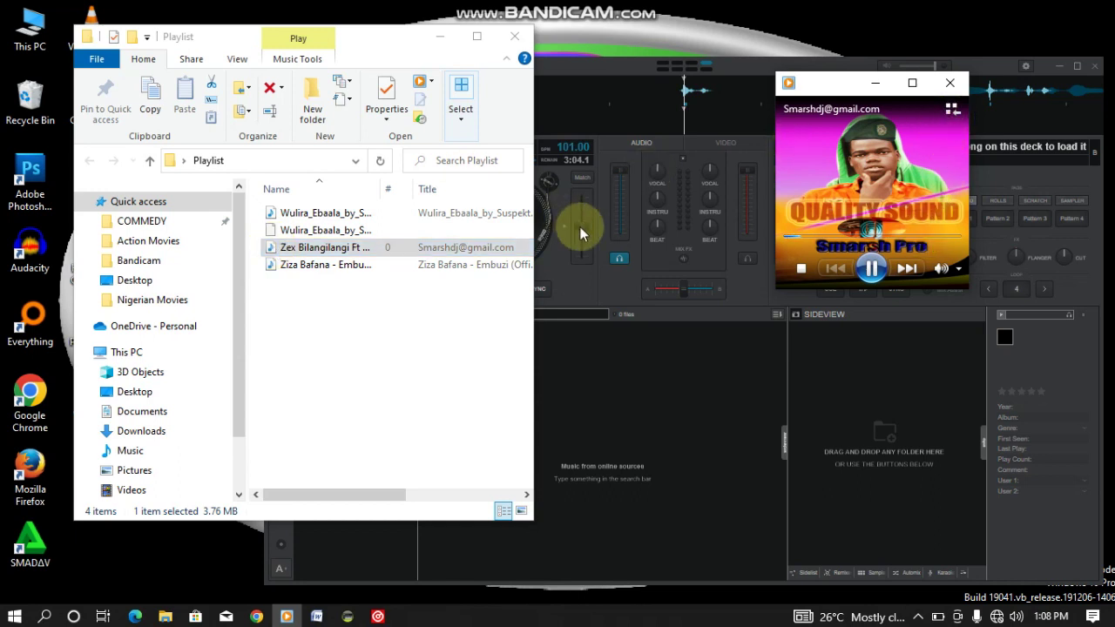
left_click_drag(537, 236, 426, 232)
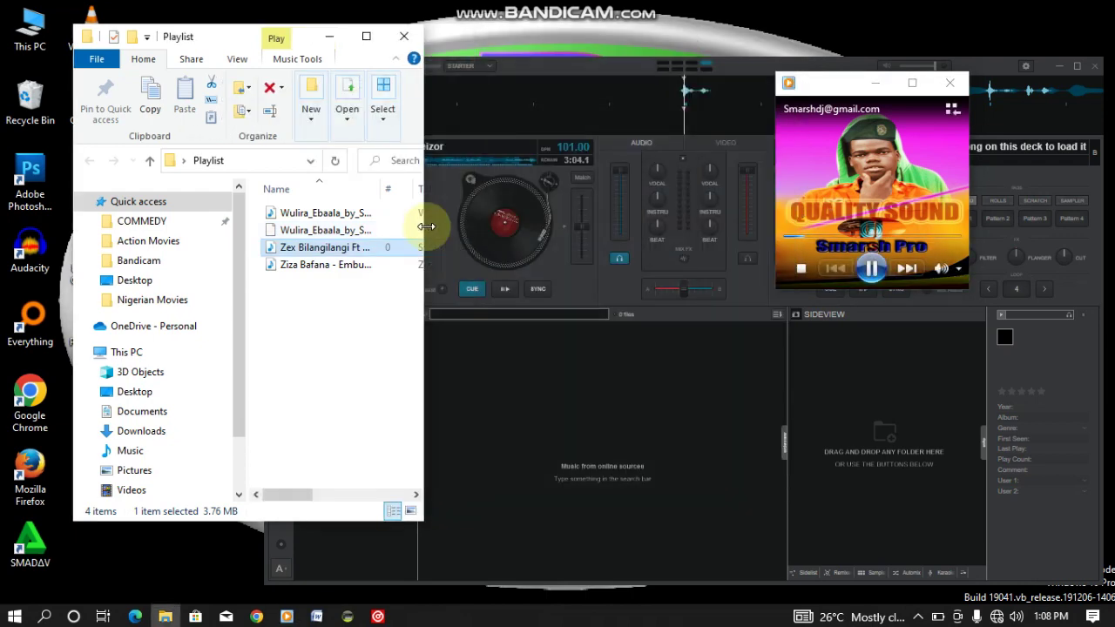
left_click(948, 85)
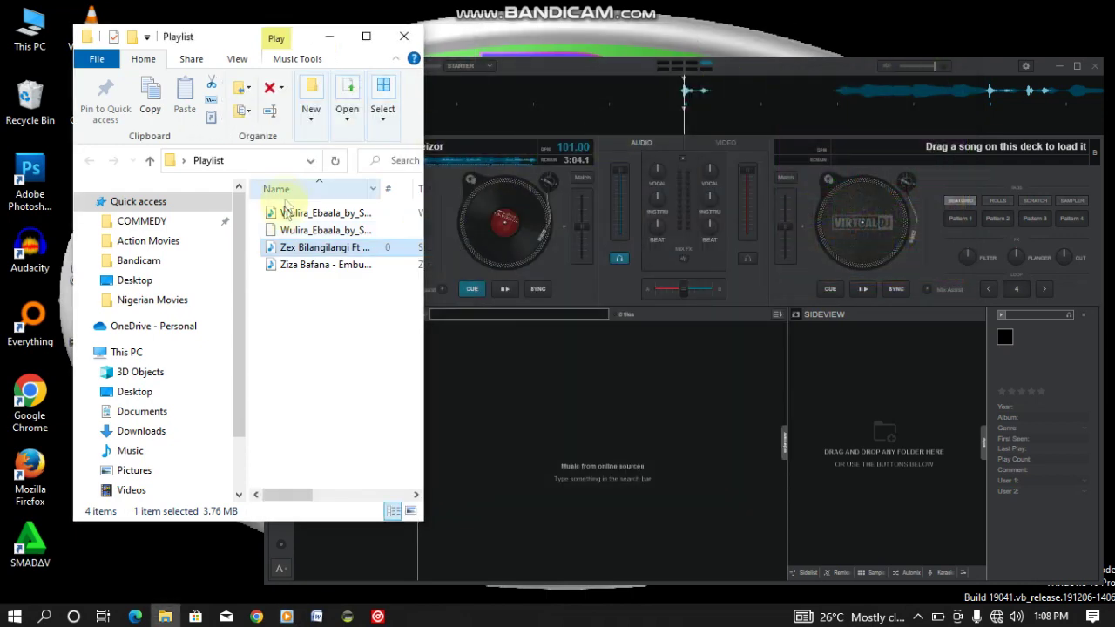
left_click_drag(272, 253, 527, 209)
- Drag the Zex Bilangilangi file from the Playlist folder into ACID Pro as a second track
left_click(566, 231)
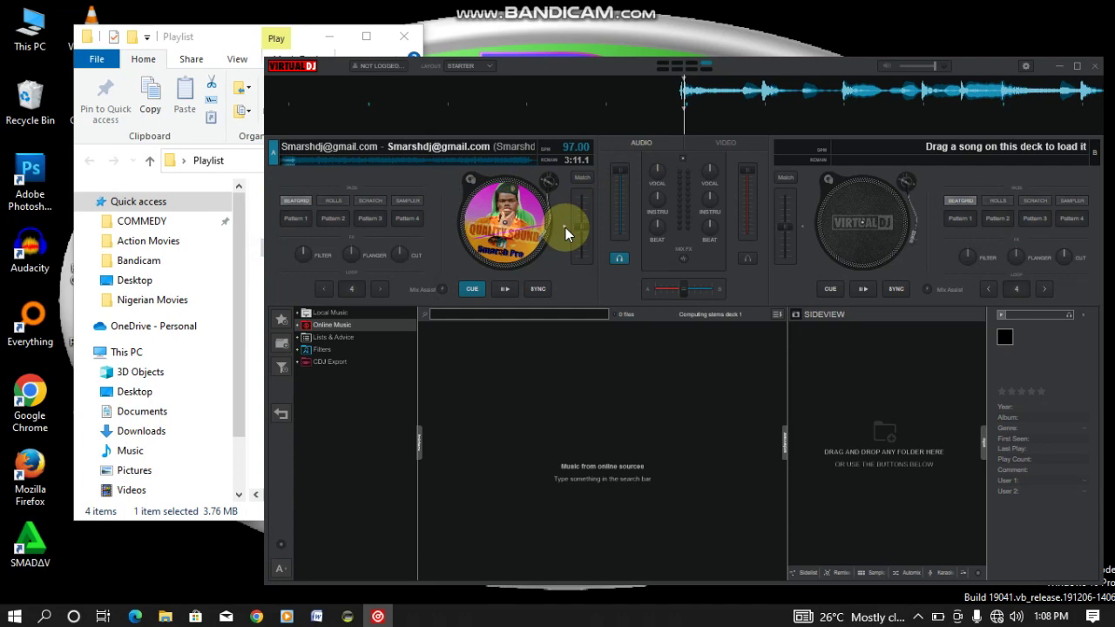
left_click(186, 45)
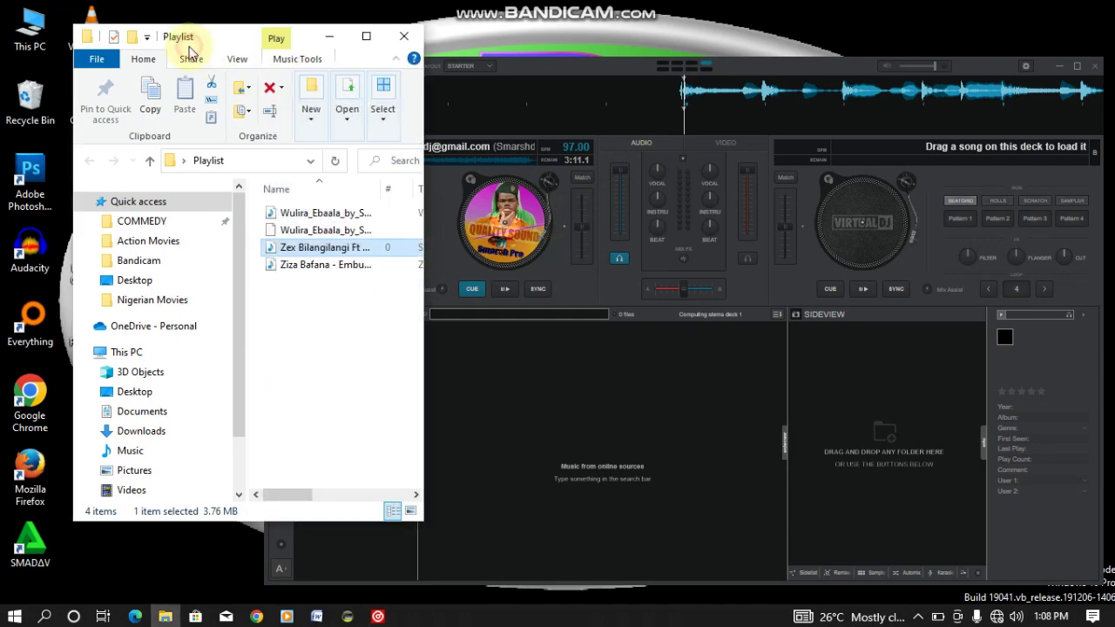
left_click_drag(281, 253, 513, 194)
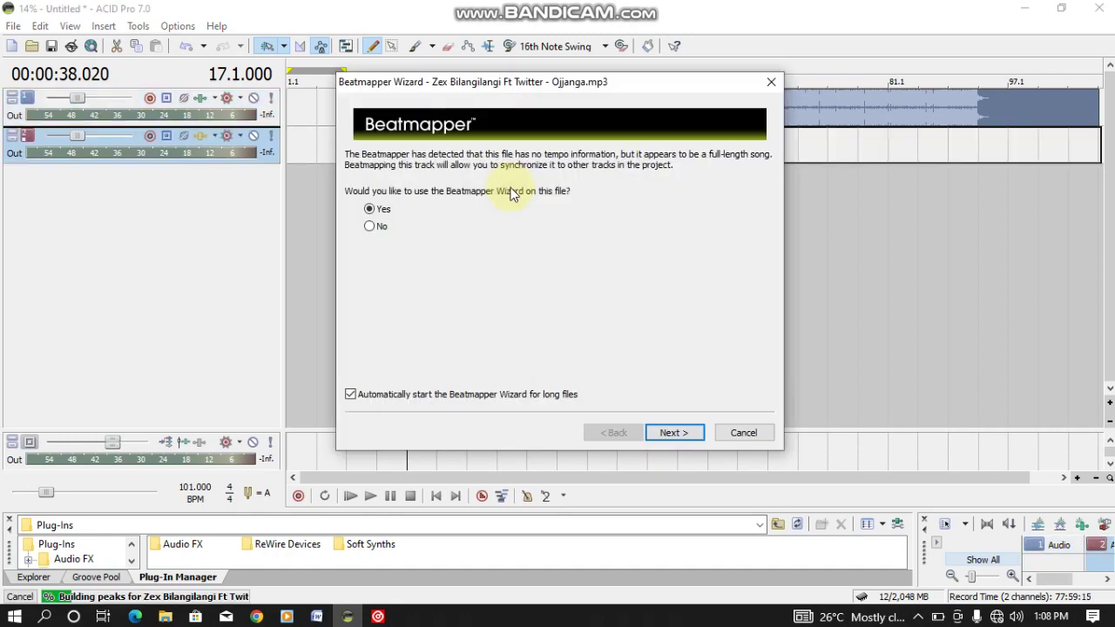
- Add the Zex song without beatmapping and select its red clip on track 2
left_click(743, 433)
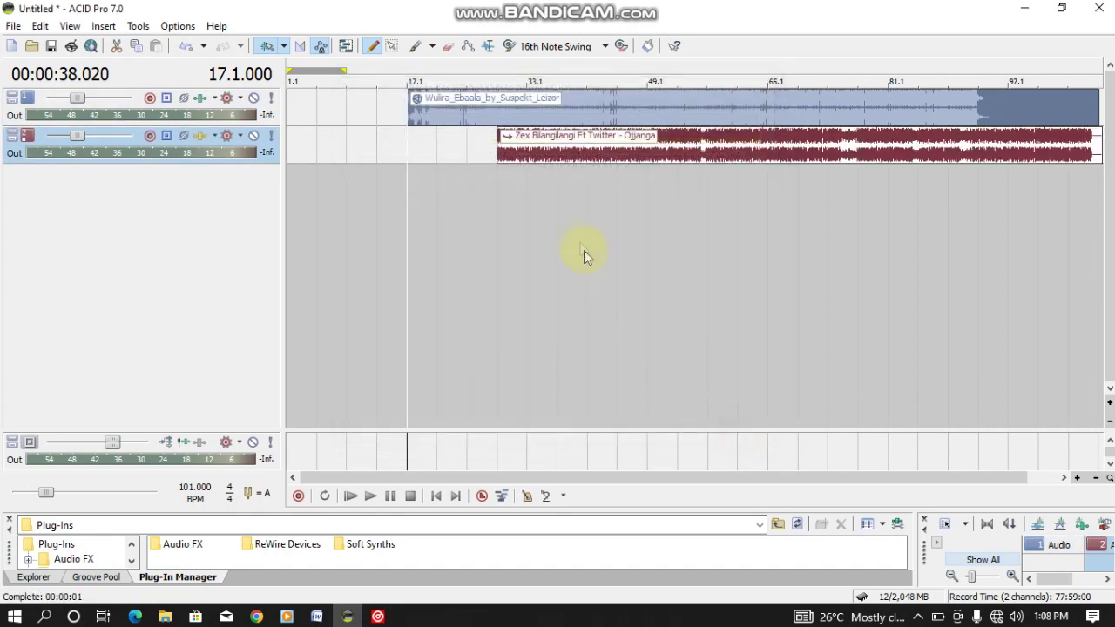
left_click(509, 148)
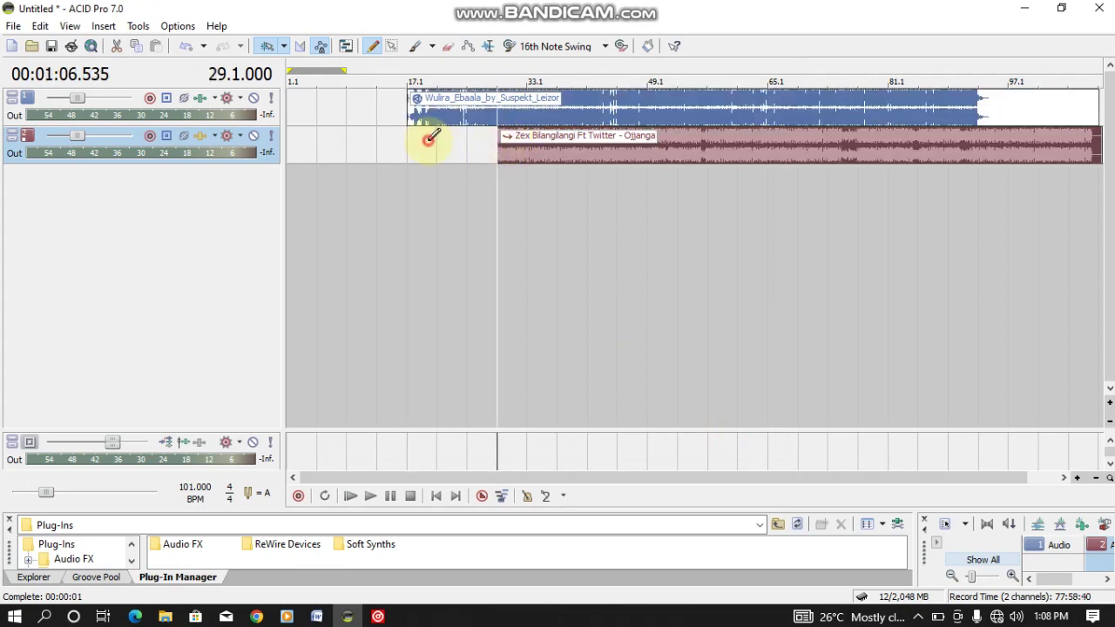
left_click(432, 138)
left_click(510, 142)
- Open Clip Properties for the red Zex Bilangilangi clip from its context menu
right_click(510, 142)
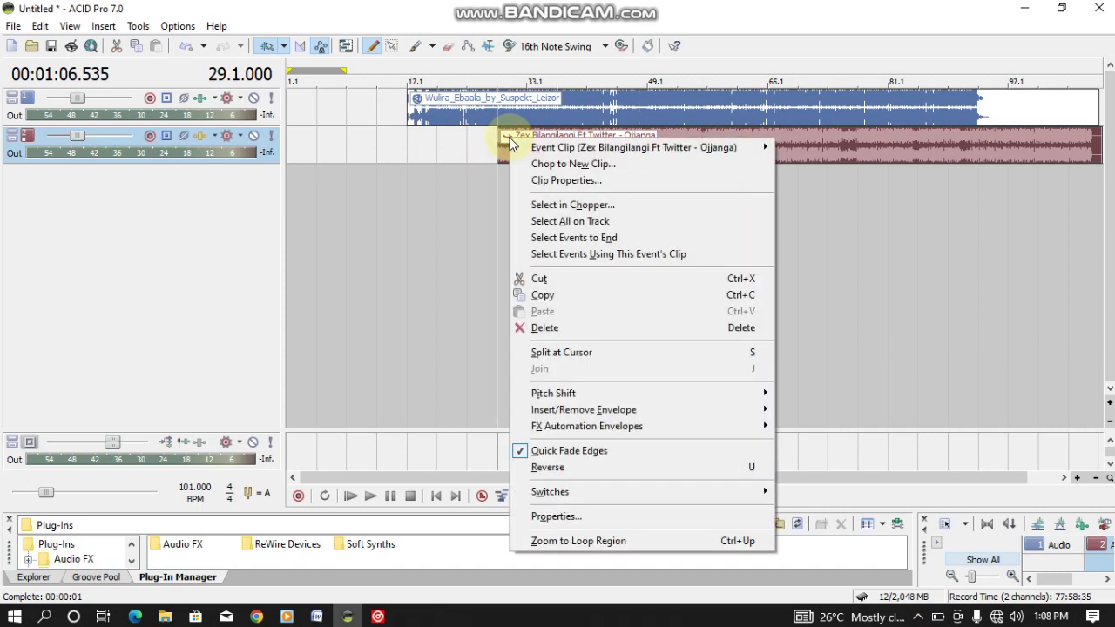
left_click(468, 143)
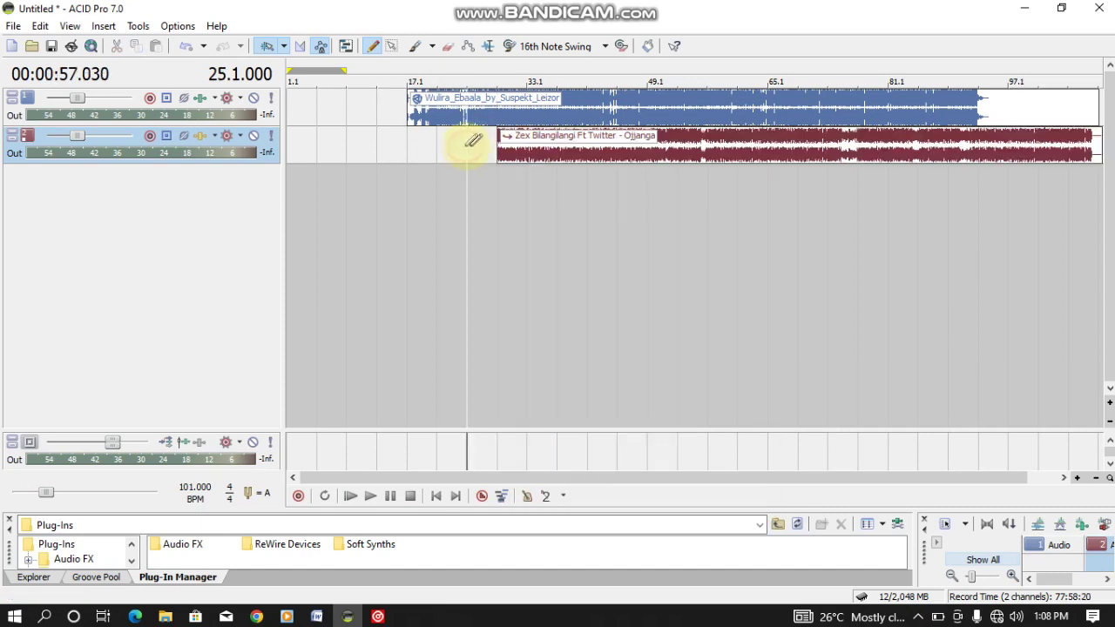
right_click(521, 154)
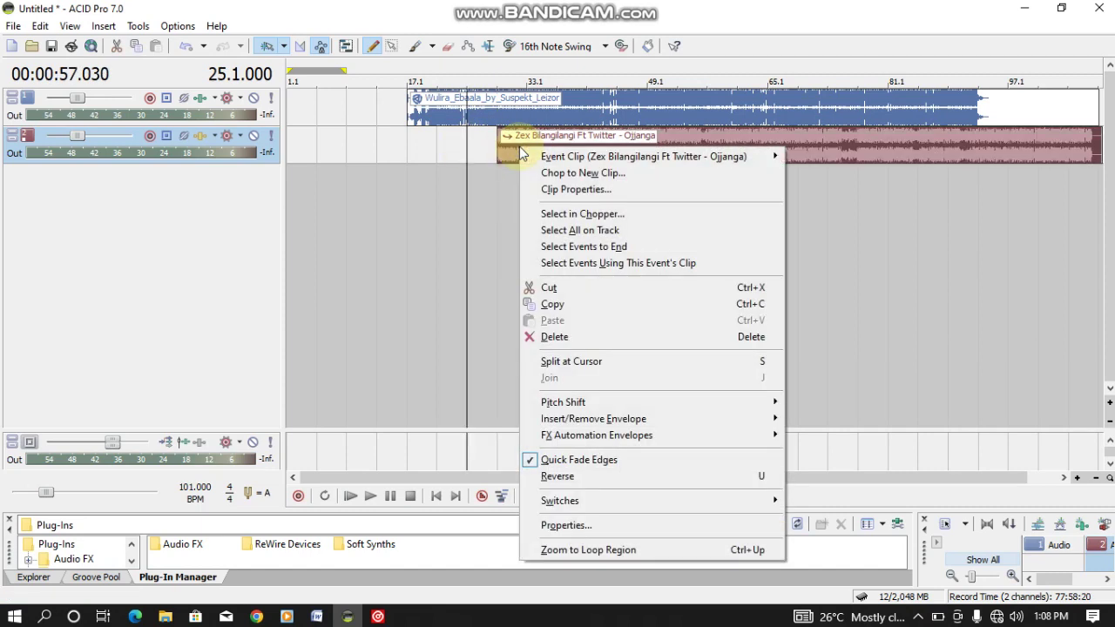
left_click(562, 191)
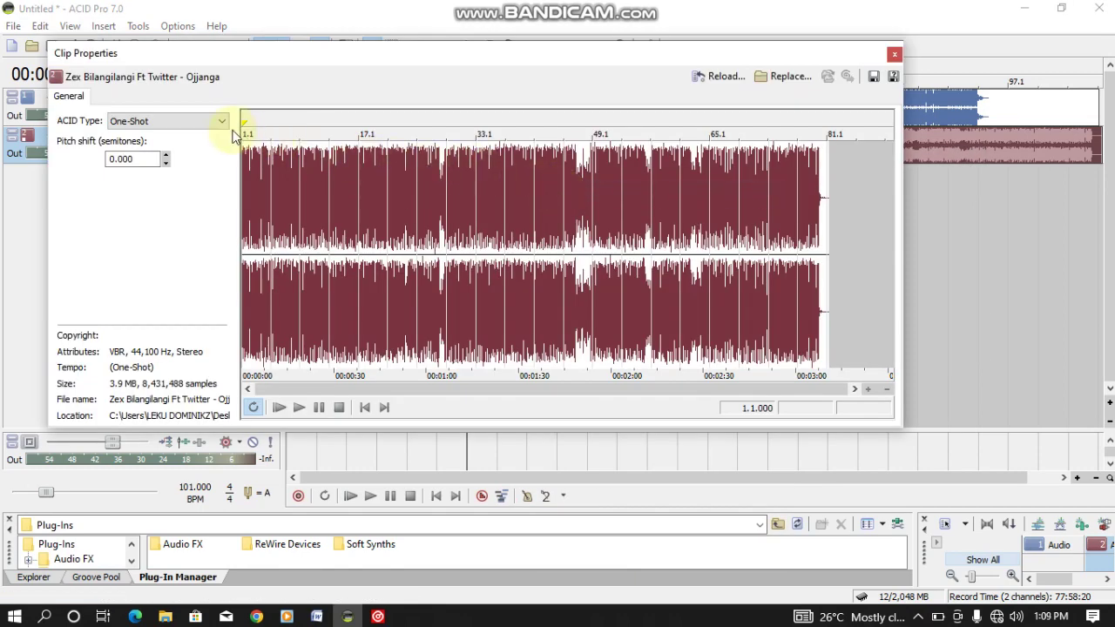
- Set the Zex clip to Beatmapped with a 97.000 BPM initial tempo, checked against VirtualDJ, then close the dialog
left_click(197, 123)
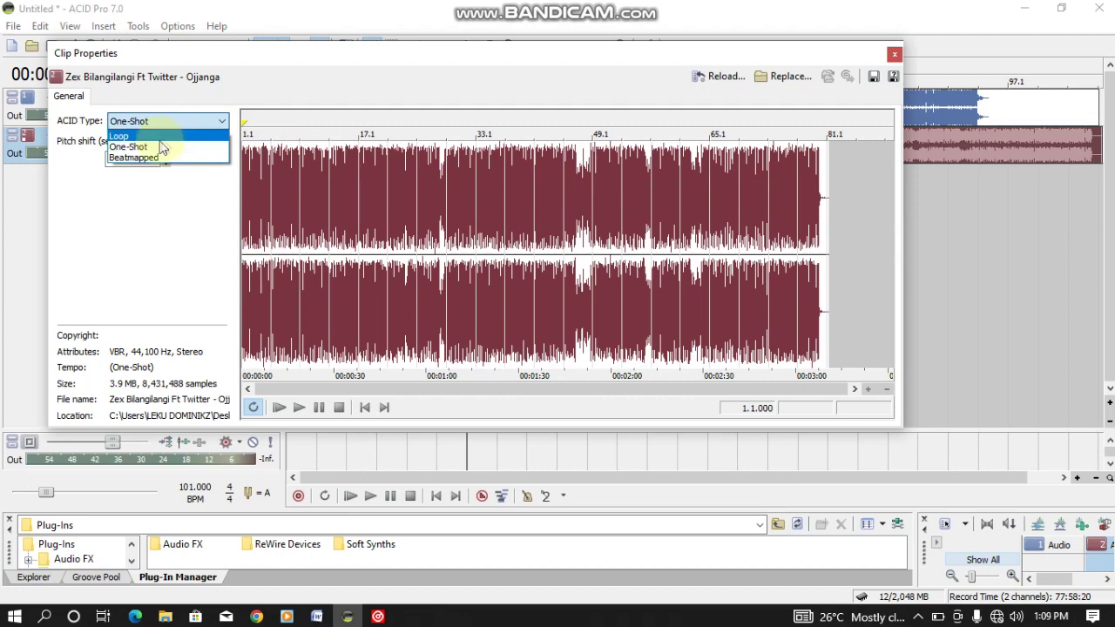
left_click(157, 158)
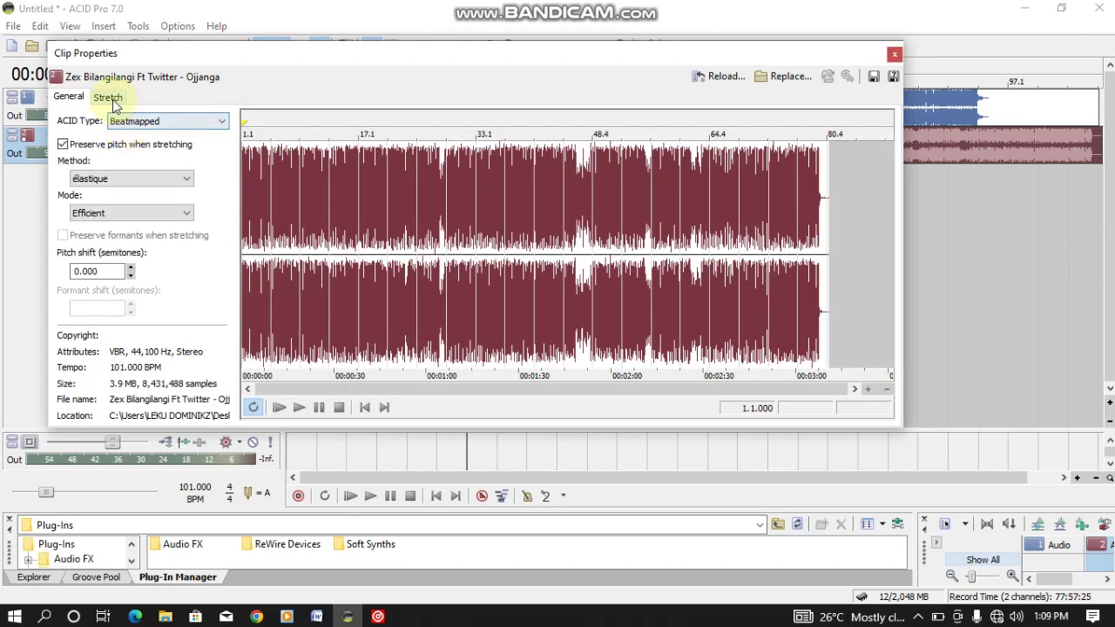
left_click(108, 96)
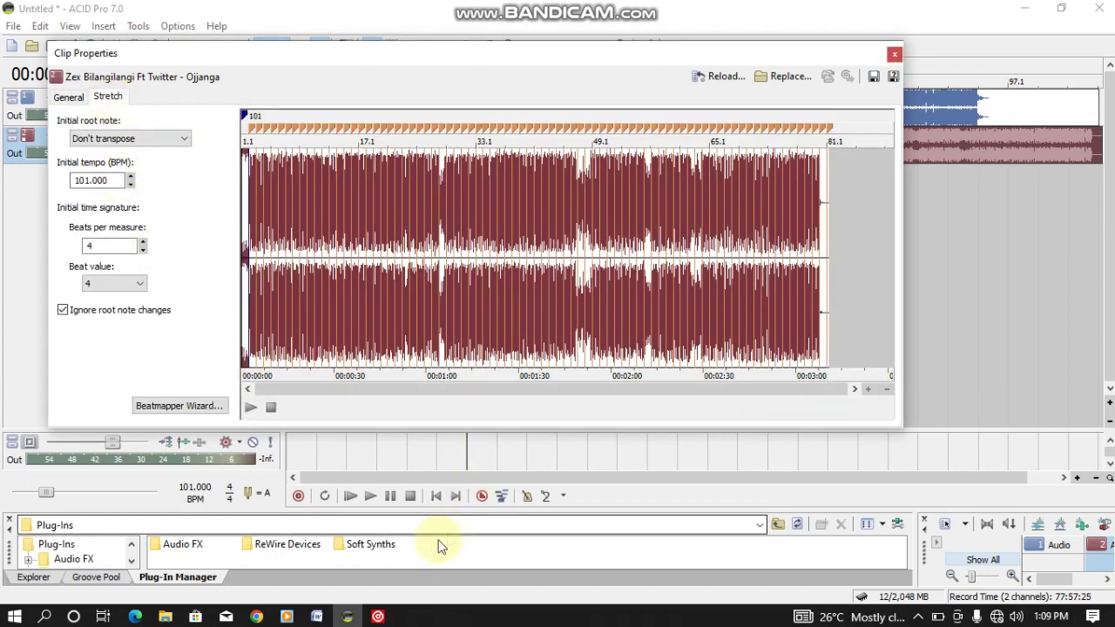
left_click(377, 617)
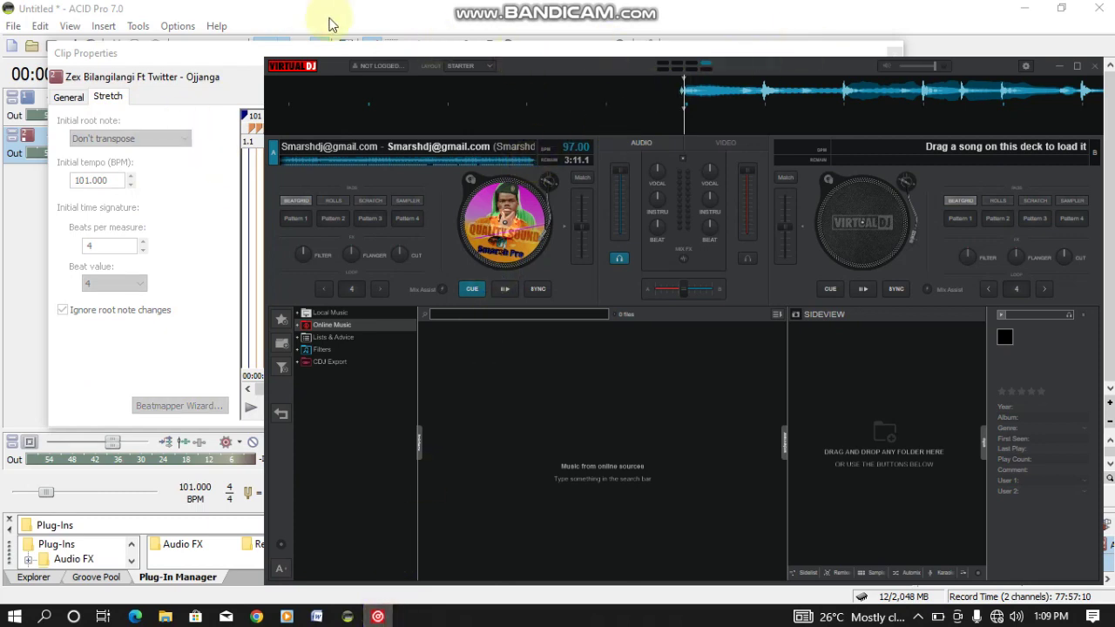
left_click(233, 71)
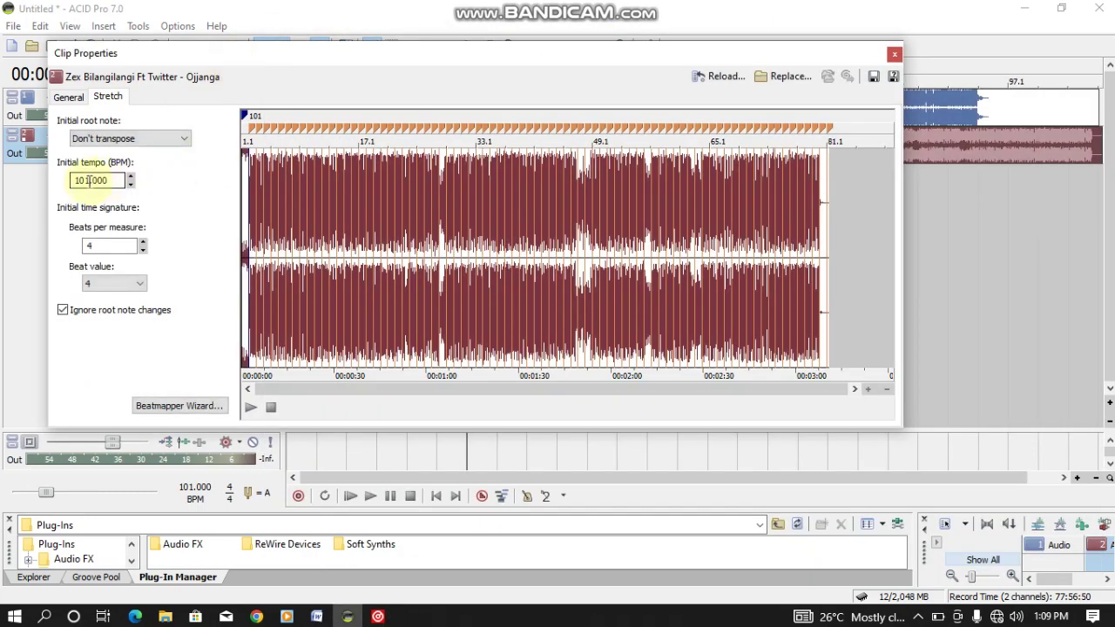
left_click(88, 180)
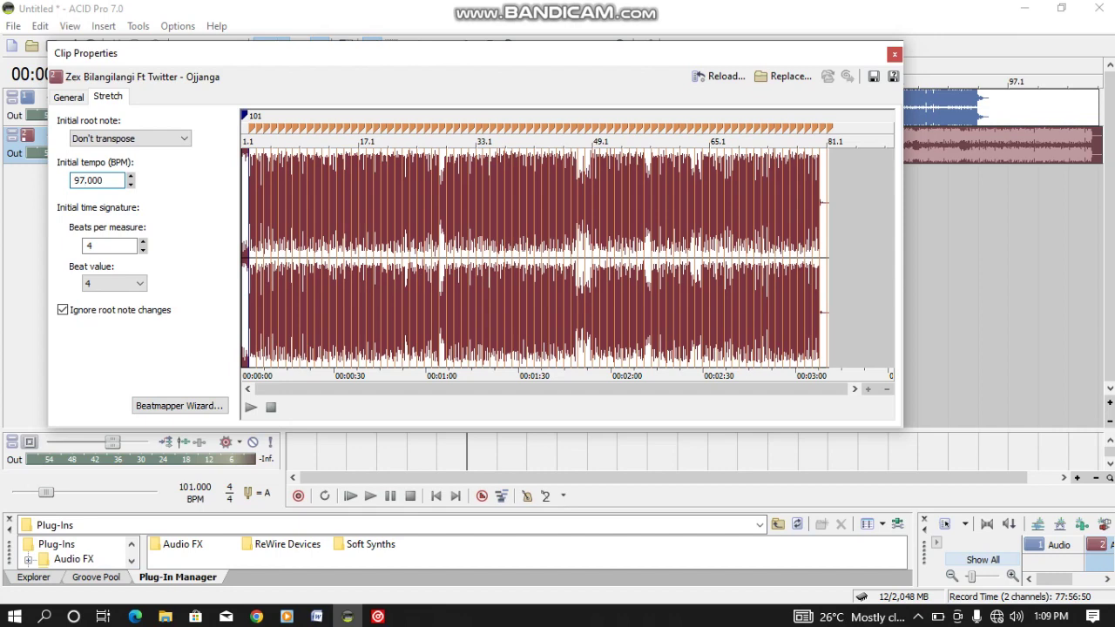
left_click(894, 55)
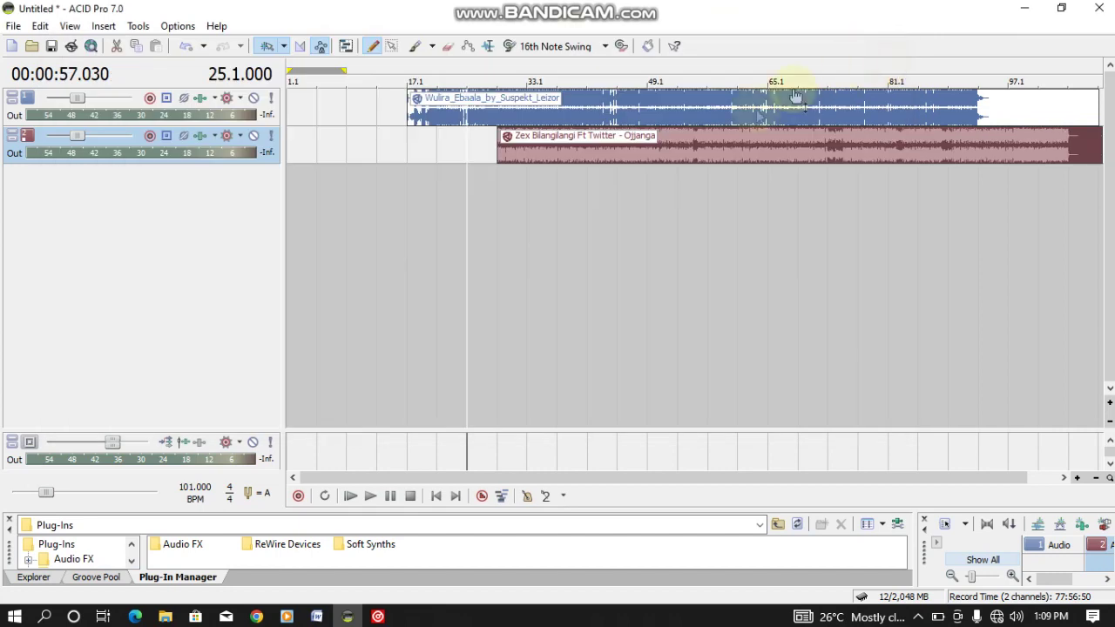
- Zoom in and split the Zex Bilangilangi clip at 29.1.052
left_click(500, 158)
scroll(499, 158, "up", 5)
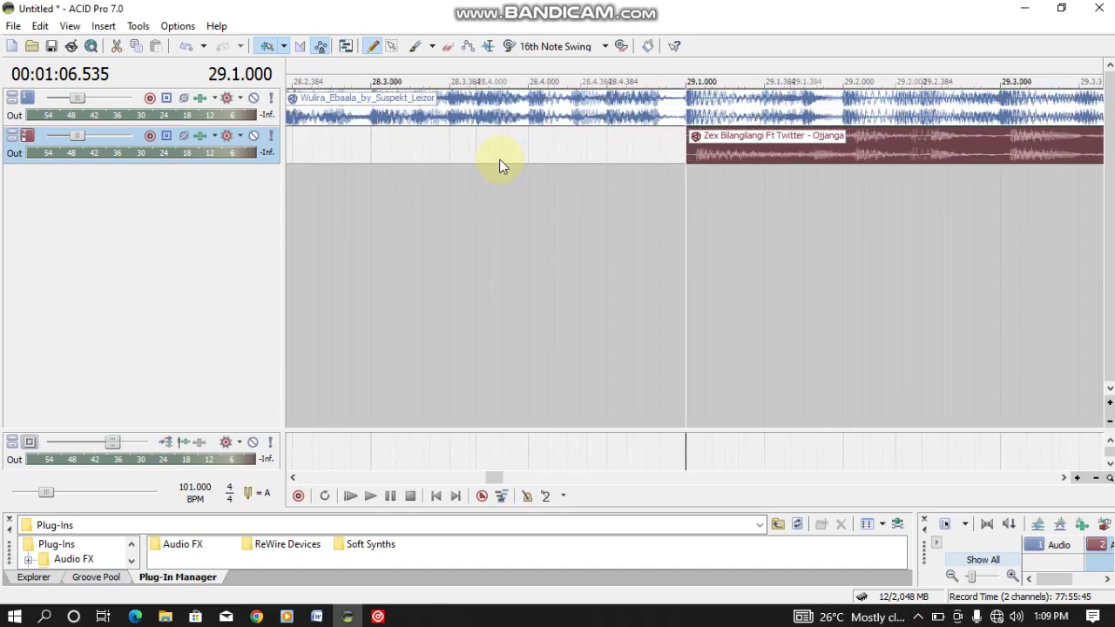
scroll(499, 159, "up", 3)
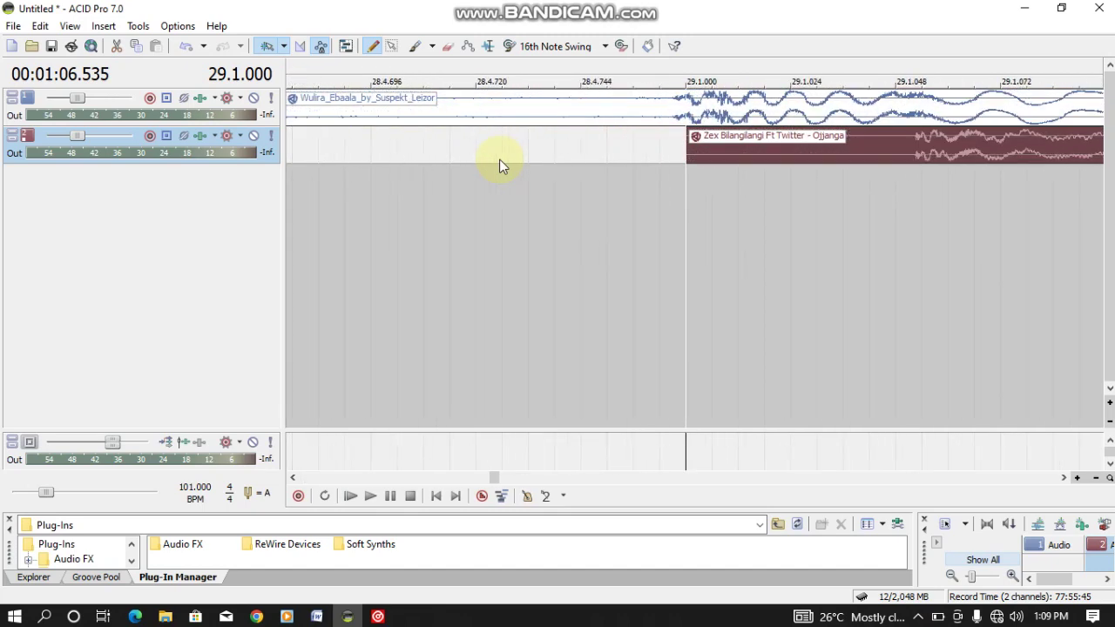
left_click(915, 161)
scroll(915, 161, "up", 4)
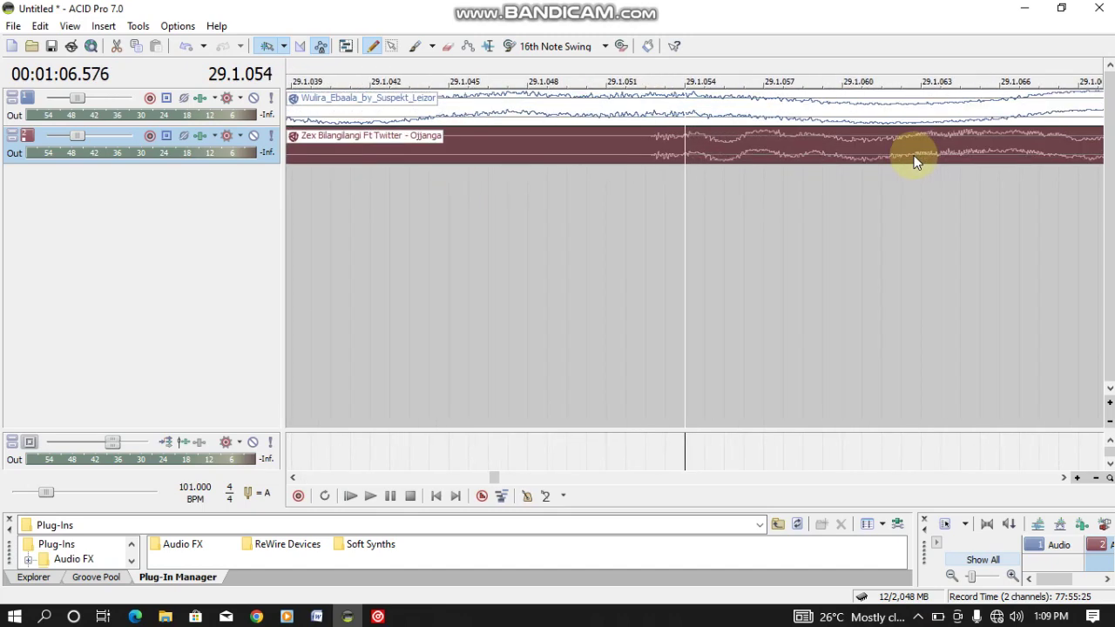
left_click(653, 156)
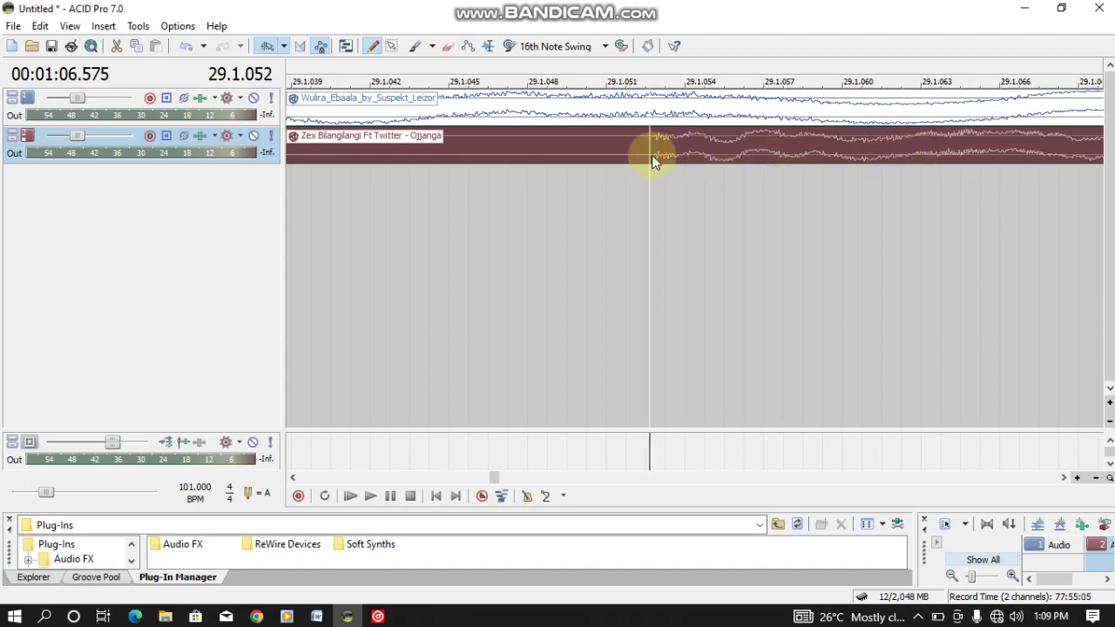
key("s")
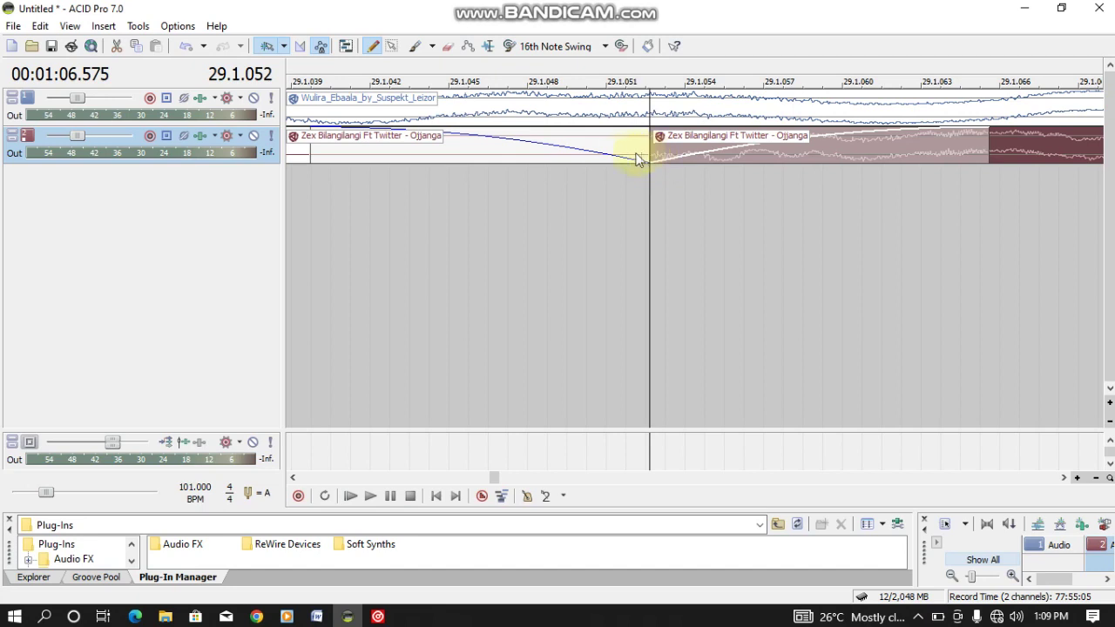
- Delete the leading piece and drag the clip's fade-in back to zero
left_click(596, 155)
key("Delete")
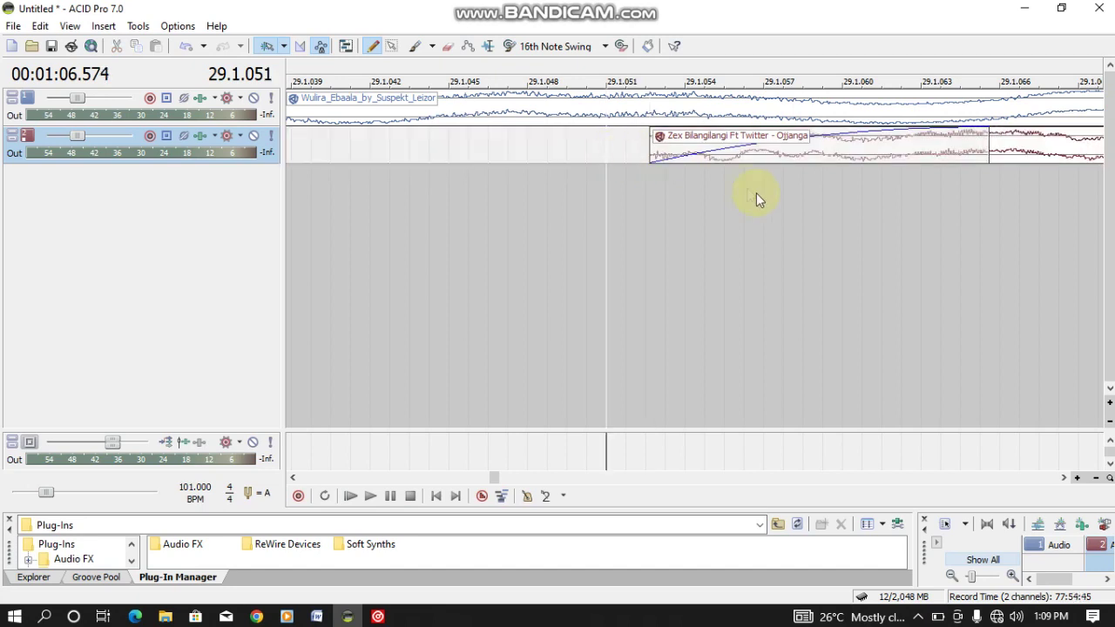
left_click_drag(982, 135, 548, 95)
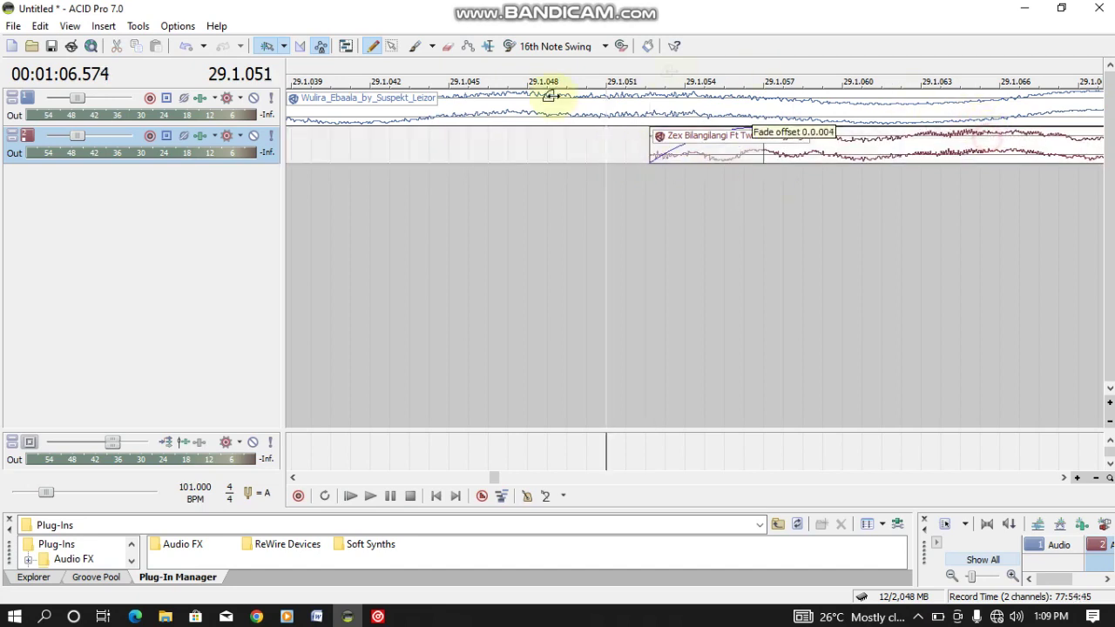
left_click(648, 155)
scroll(643, 158, "down", 3)
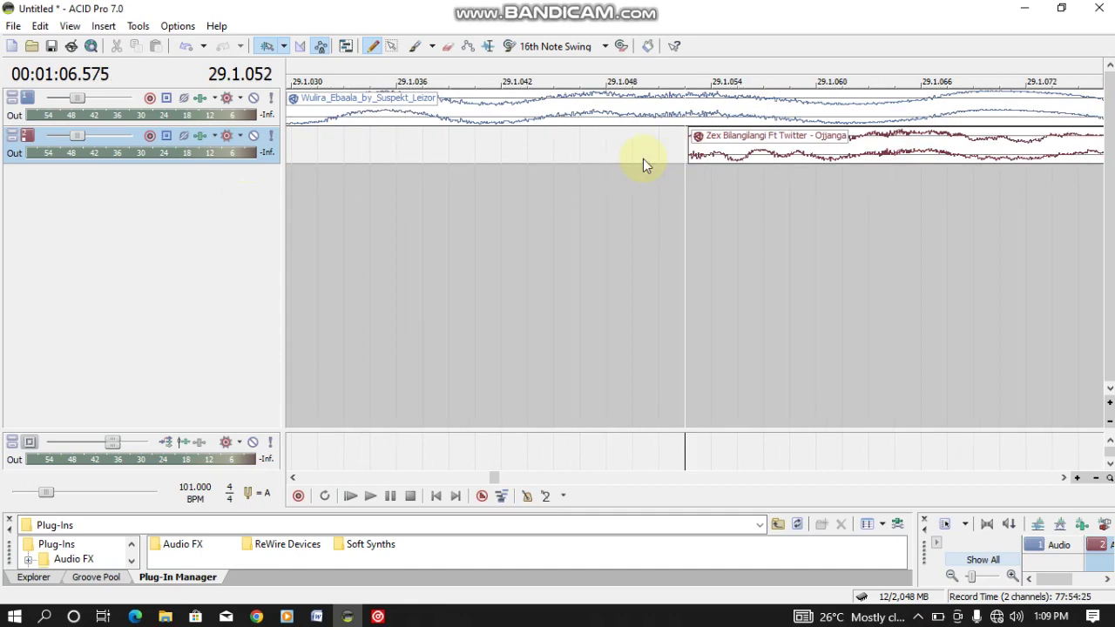
scroll(643, 158, "down", 15)
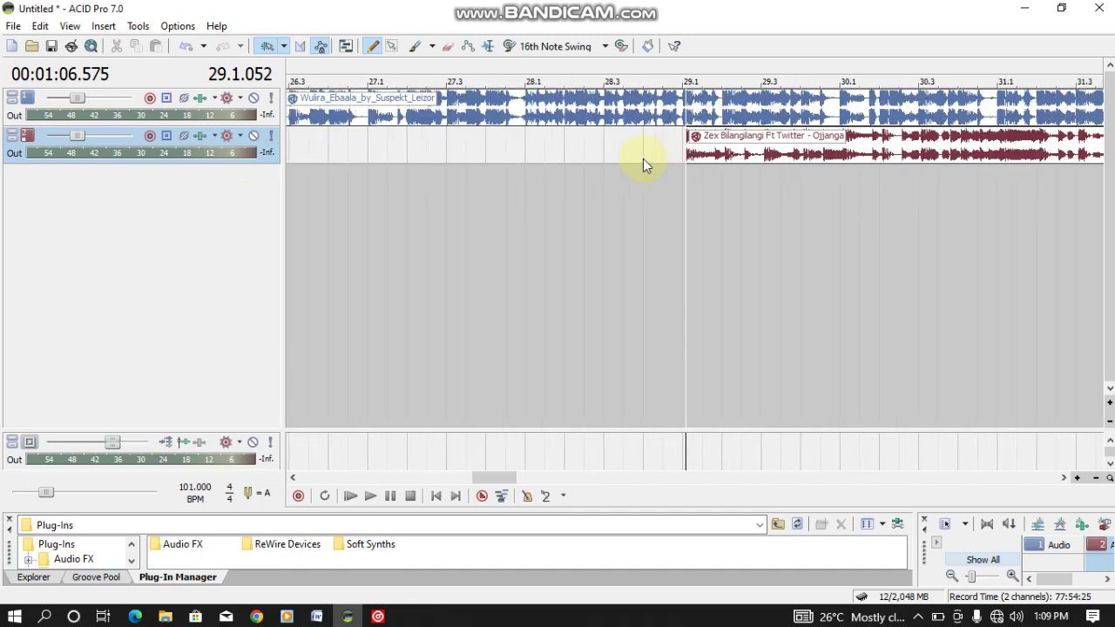
- Move the Zex Bilangilangi clip to bar 25.1 and audition both tracks from bar 17.1
scroll(643, 158, "down", 4)
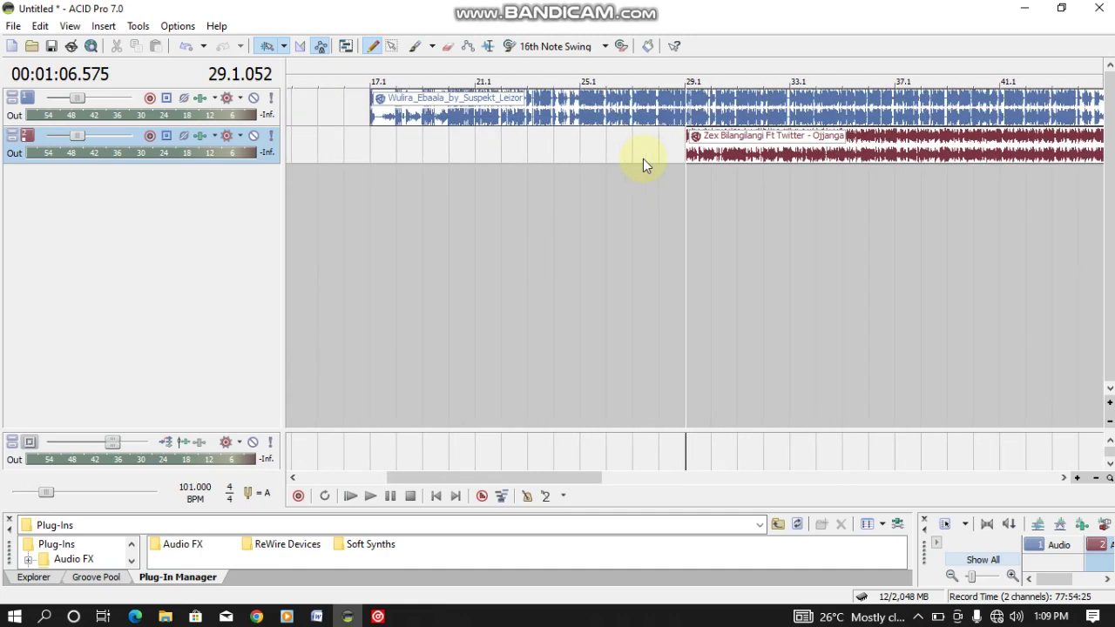
left_click(724, 155)
left_click_drag(724, 155, 648, 142)
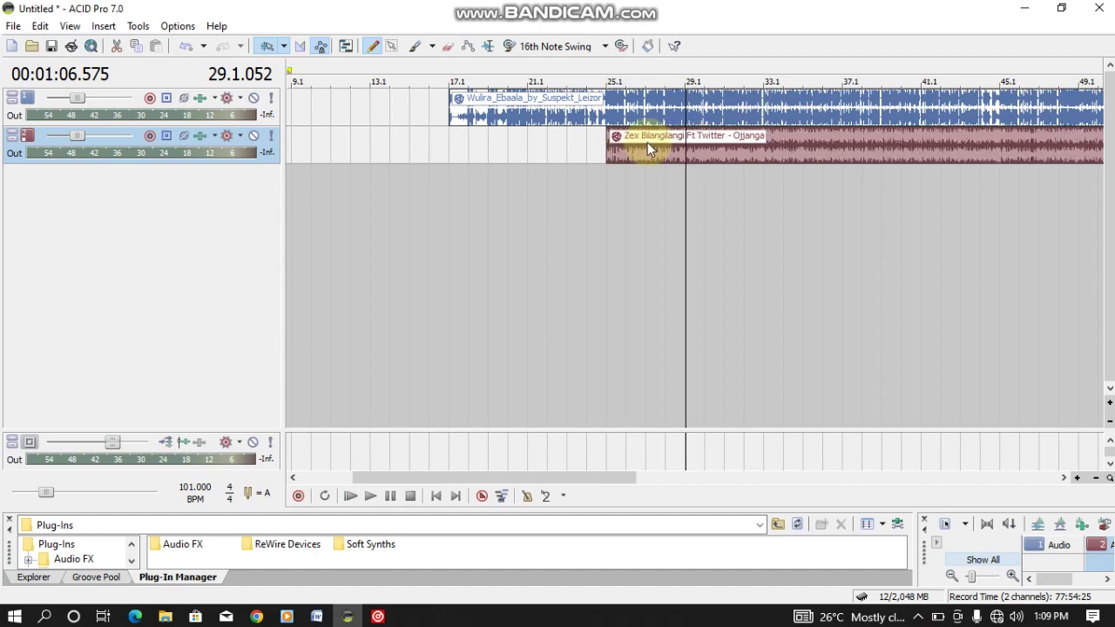
left_click(454, 145)
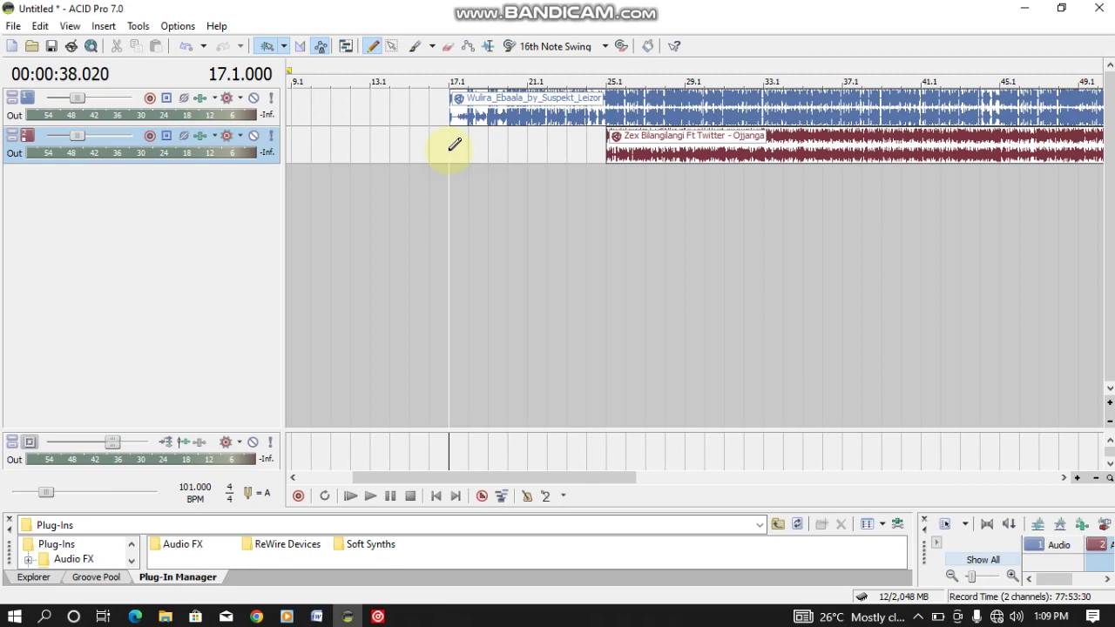
key("space")
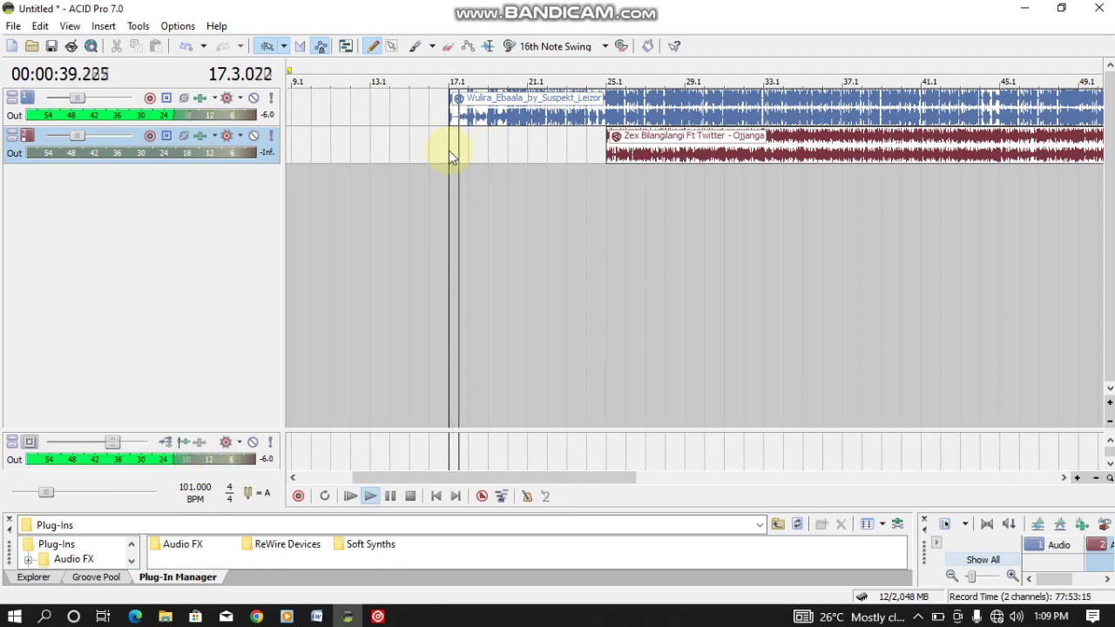
left_click(606, 120)
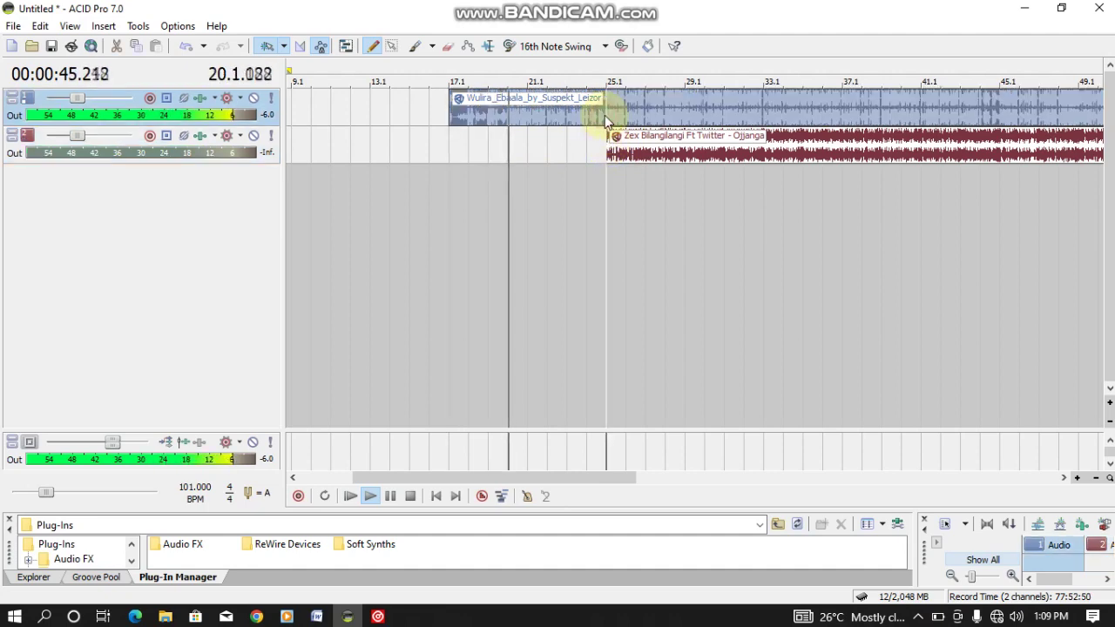
scroll(605, 115, "up", 5)
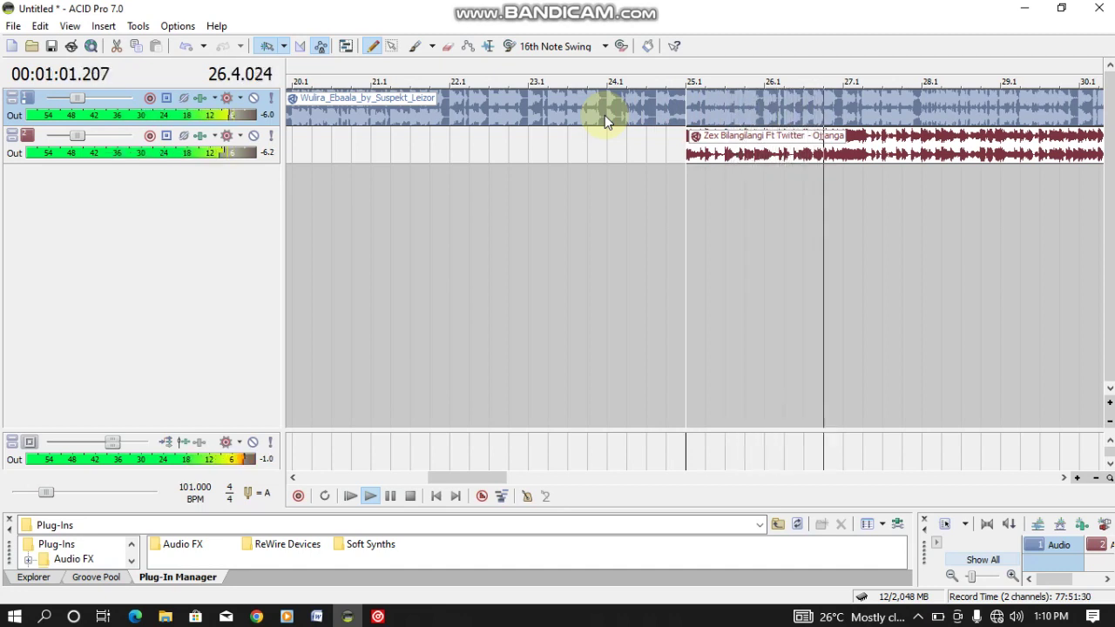
key("space")
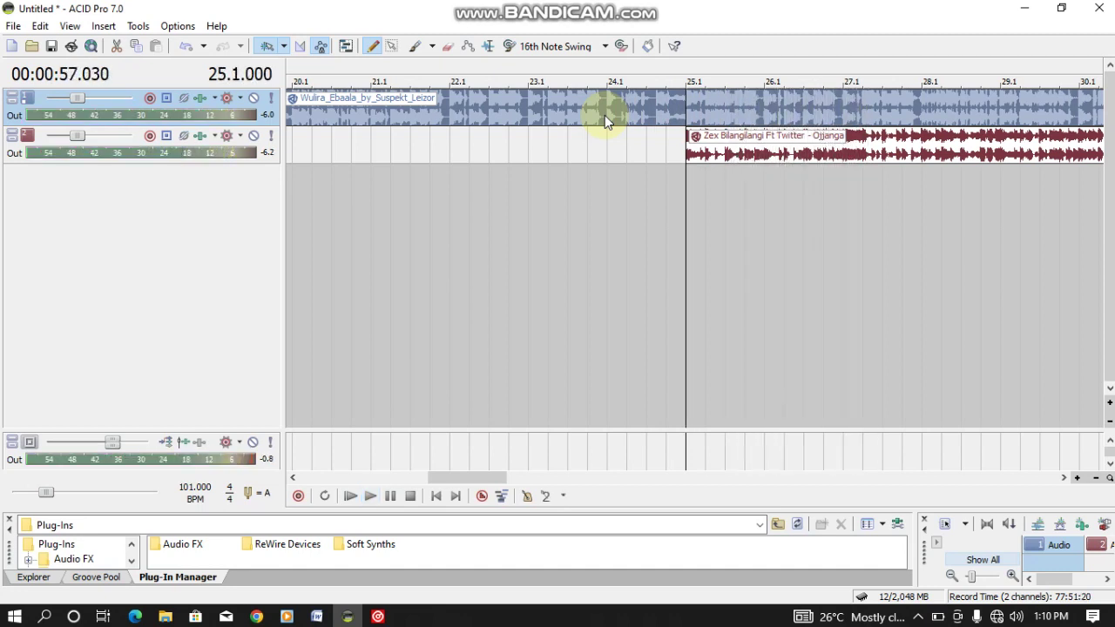
- Shift the Zex Bilangilangi clip earlier to bar 22.1 and play from bar 20.2
left_click(587, 177)
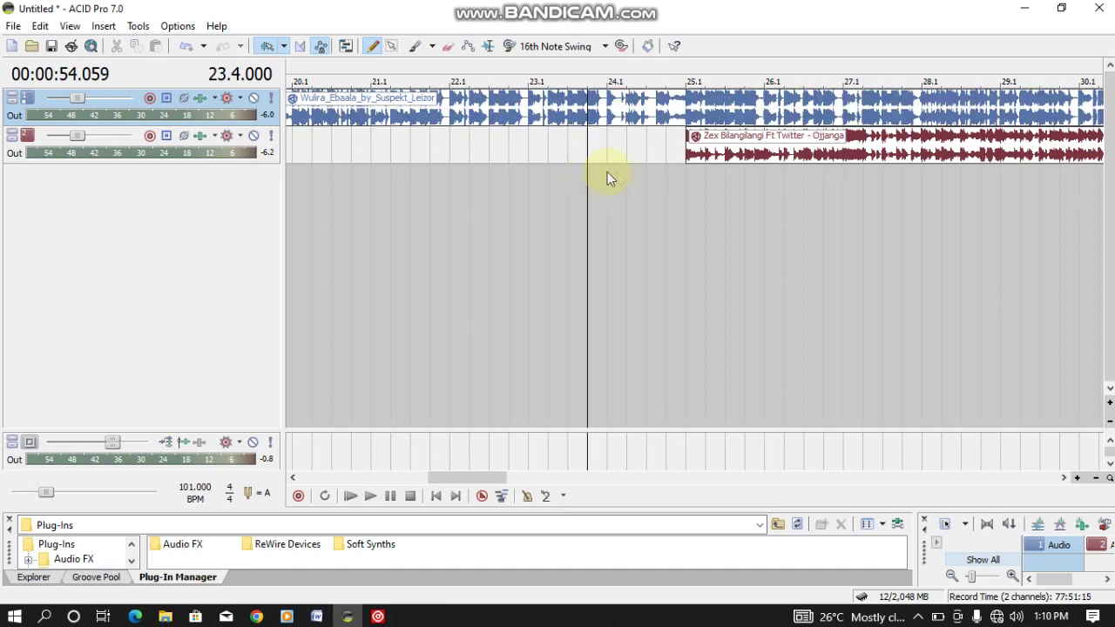
left_click(707, 154)
left_click_drag(704, 153, 474, 157)
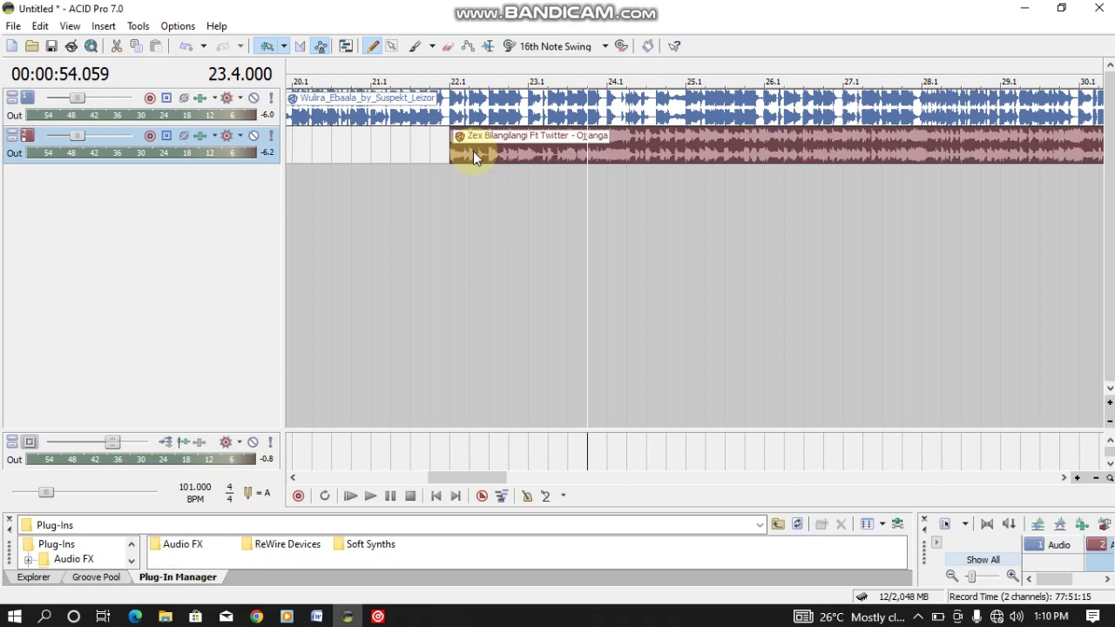
left_click(312, 147)
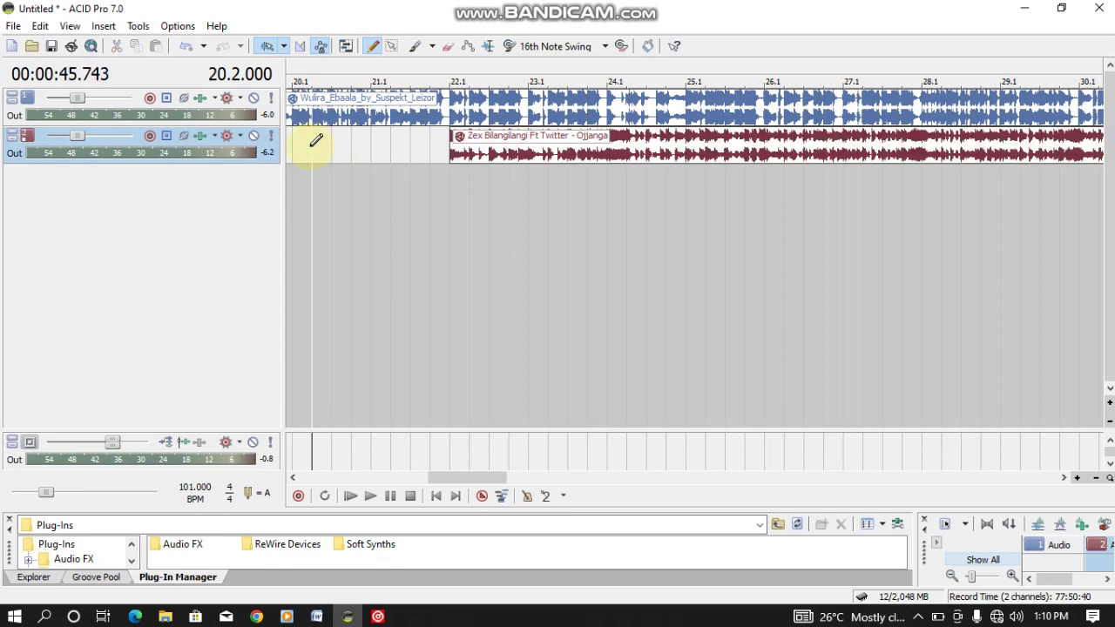
key("space")
scroll(310, 152, "down", 3)
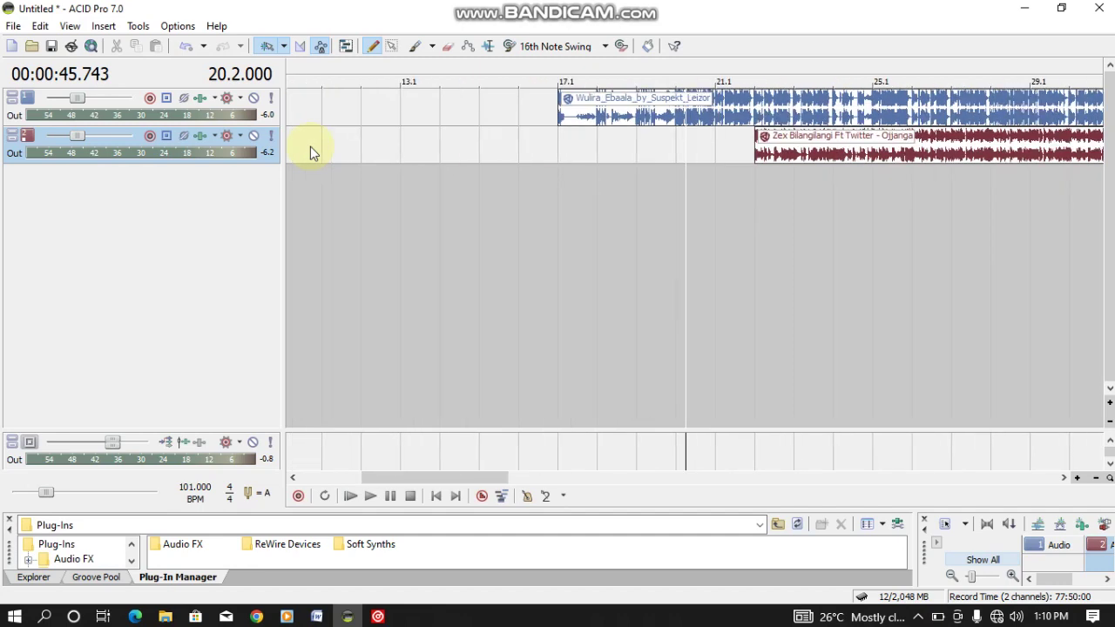
- Move the Zex clip to just after bar 17.1, play from 17.1, then return to bar 15.1
left_click_drag(791, 164, 635, 154)
left_click(563, 151)
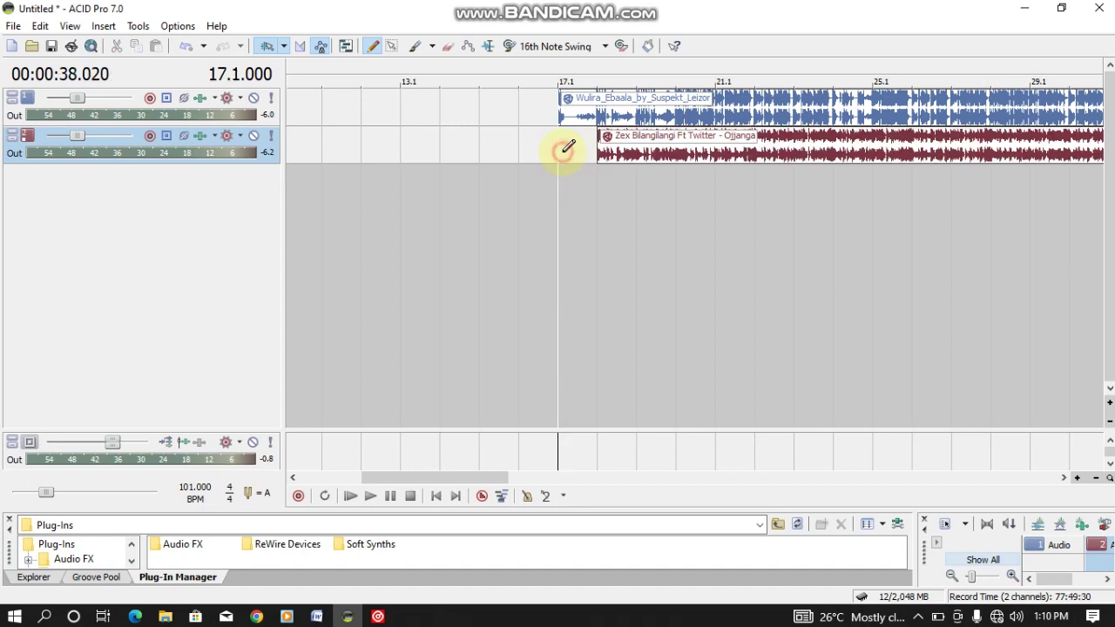
key("space")
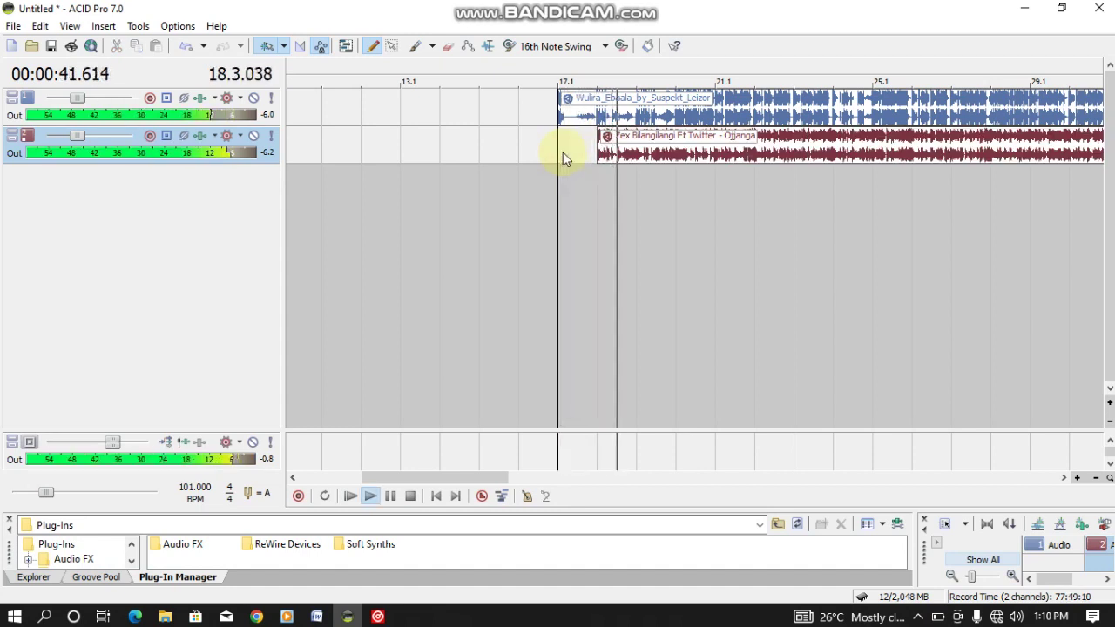
key("space")
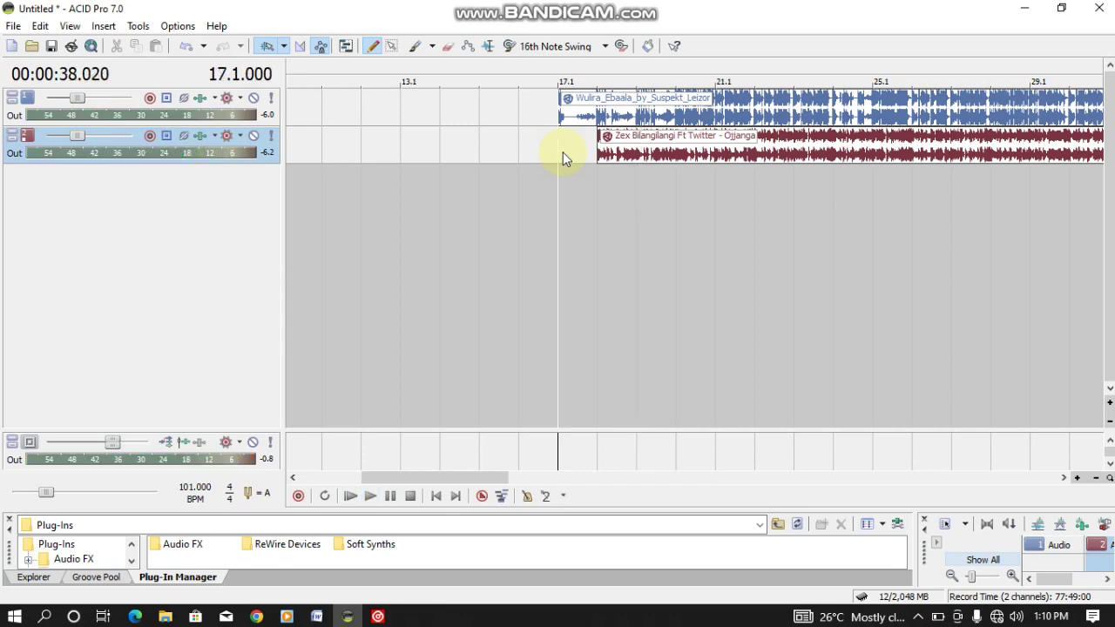
left_click(543, 183)
left_click(497, 155)
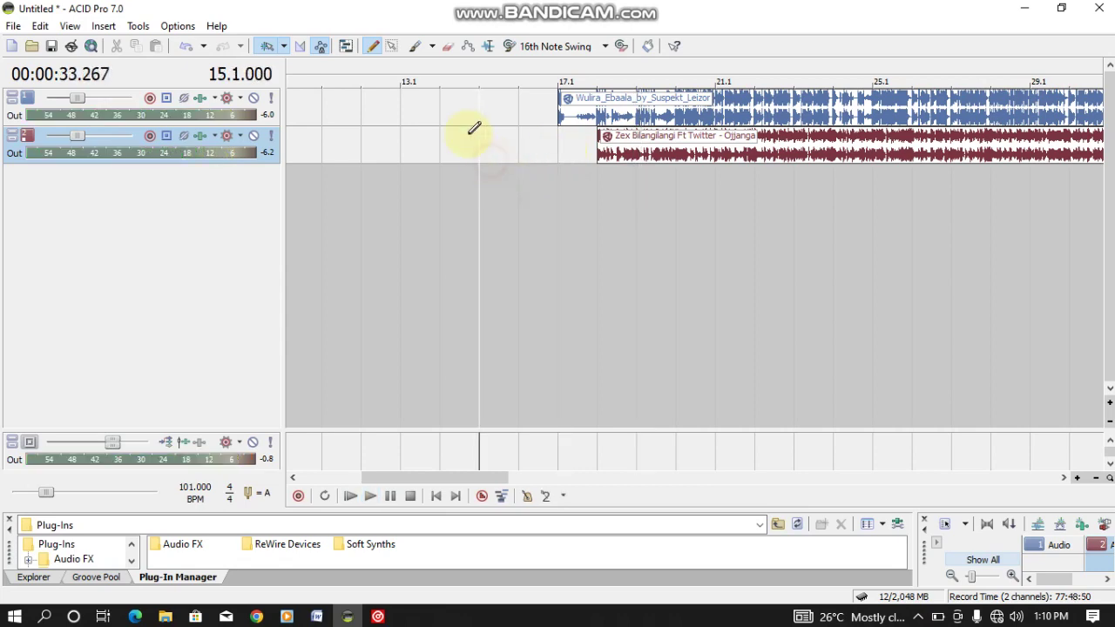
- Restore the ACID window and move it aside to reach the Playlist folder
double_click(471, 7)
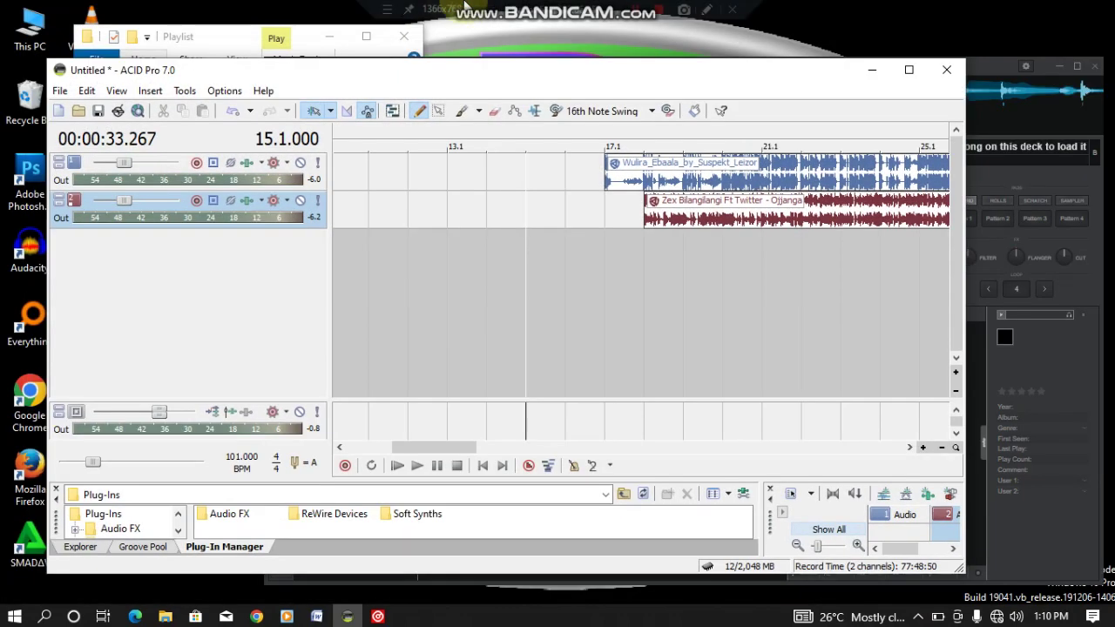
left_click_drag(411, 70, 563, 124)
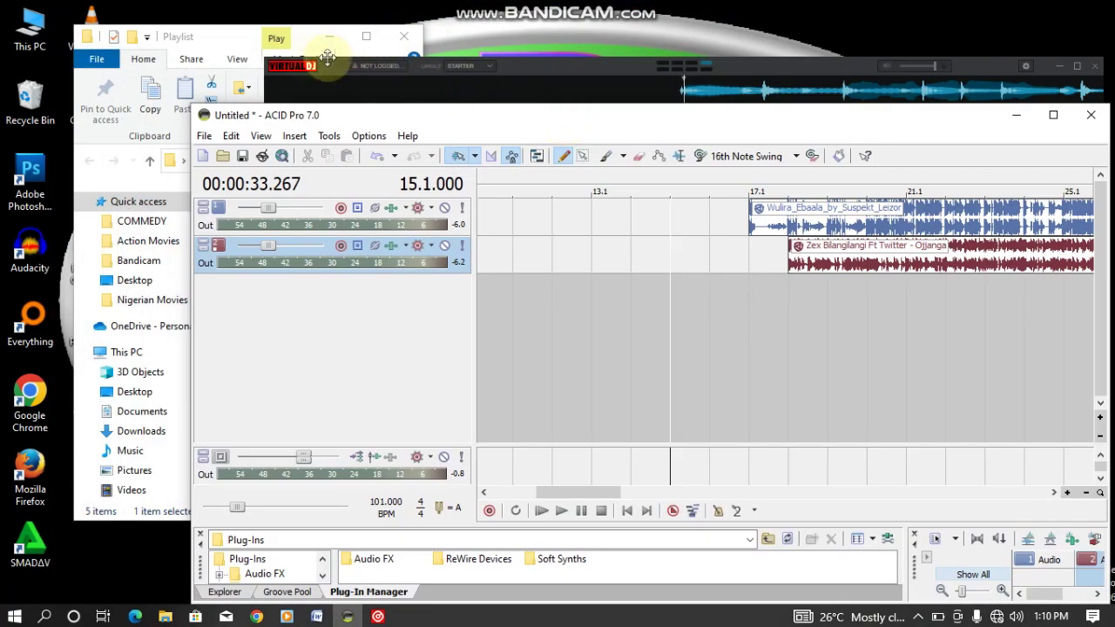
left_click(220, 46)
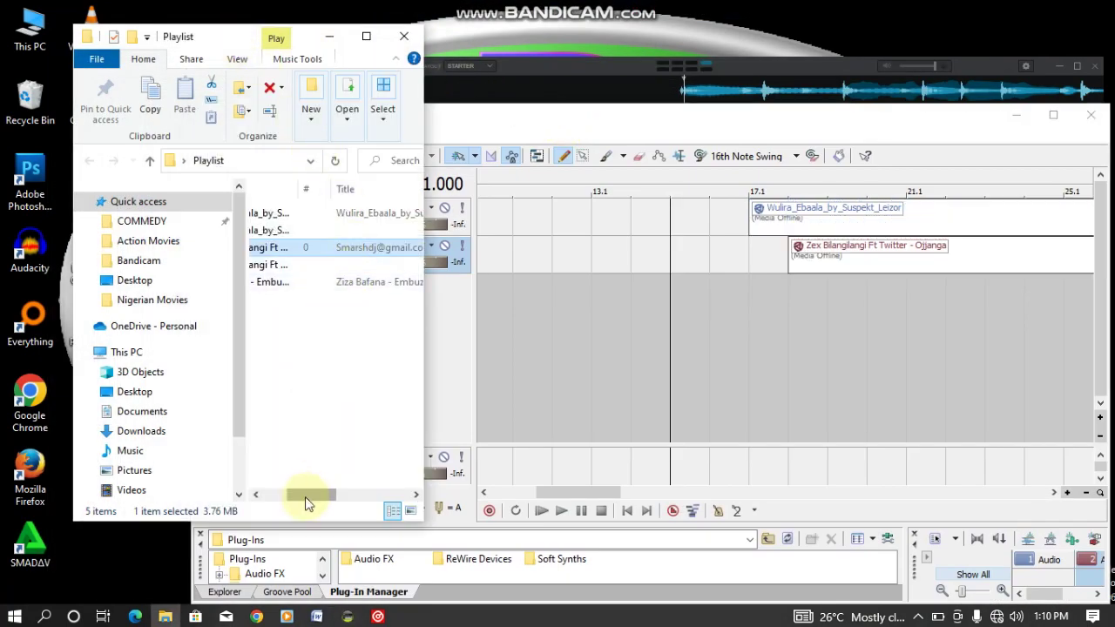
left_click_drag(305, 497, 281, 493)
- Load Ziza Bafana onto VirtualDJ deck 1 to read 103 BPM, then drop it into ACID
left_click(285, 288)
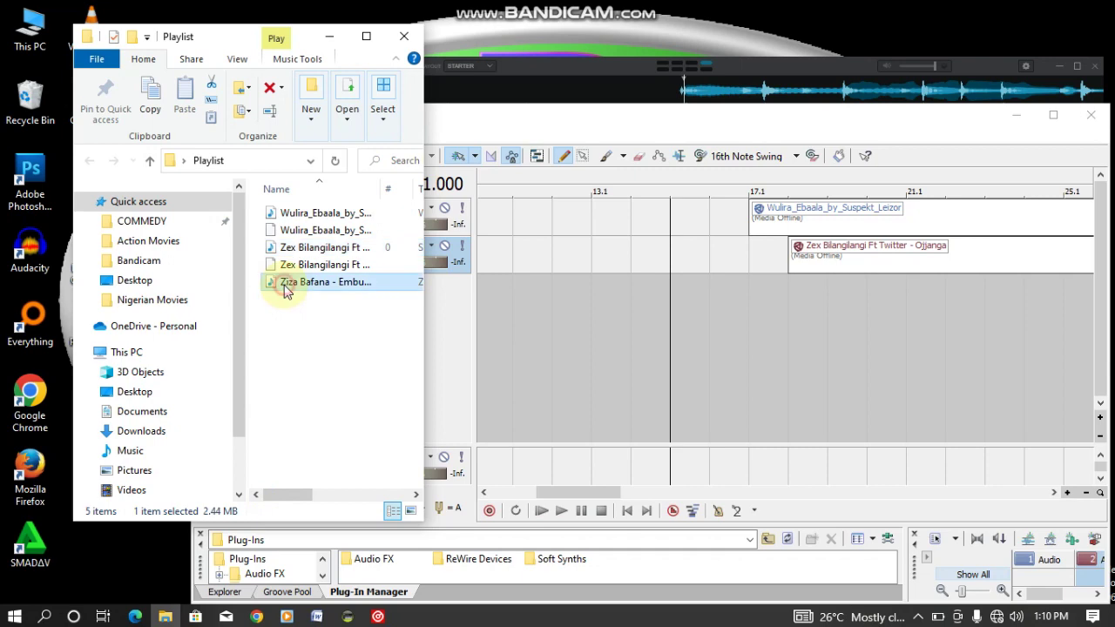
left_click_drag(286, 292, 636, 78)
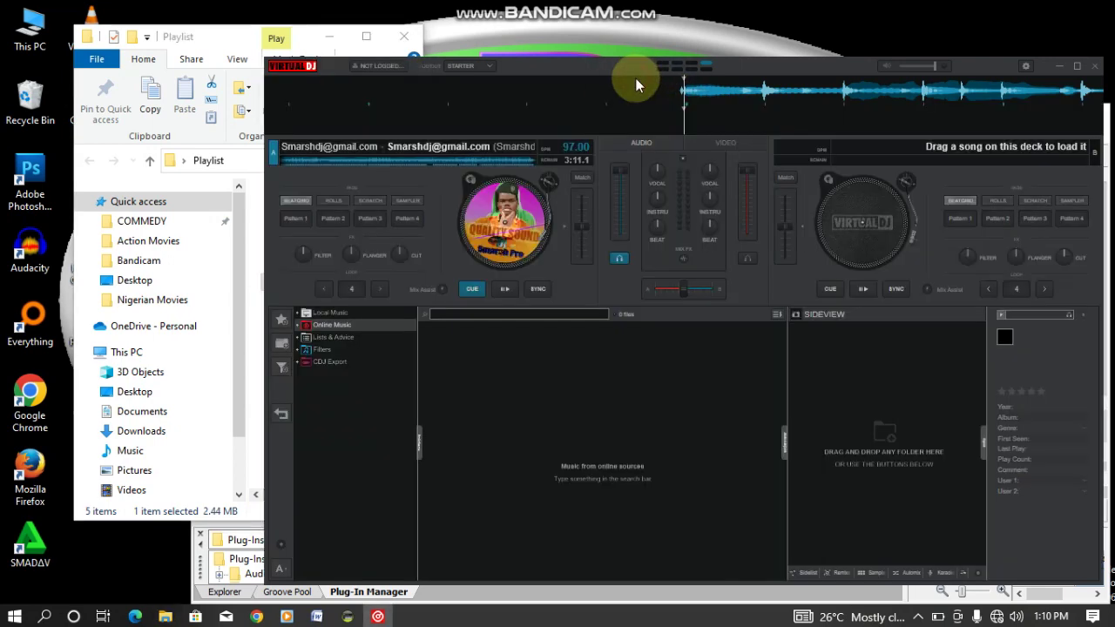
left_click(245, 323)
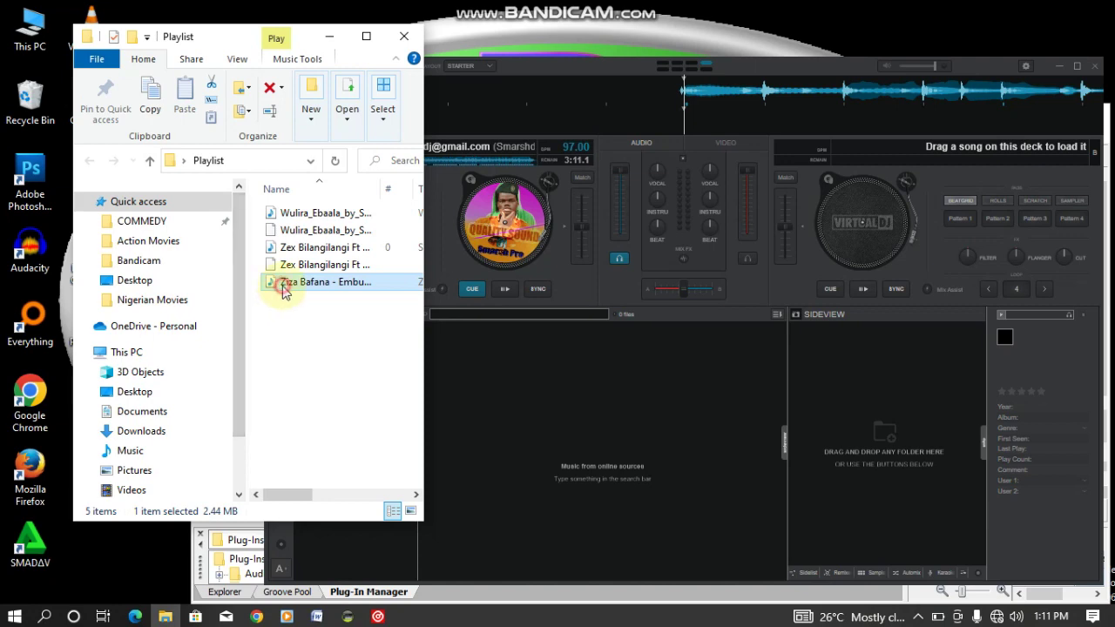
left_click_drag(283, 292, 505, 225)
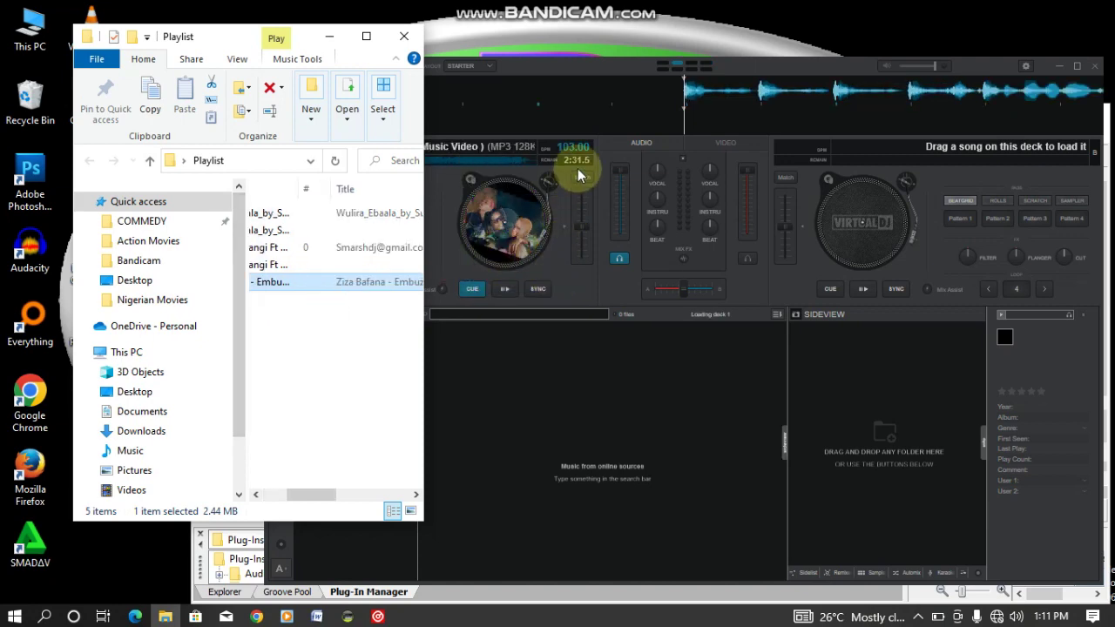
left_click(1059, 65)
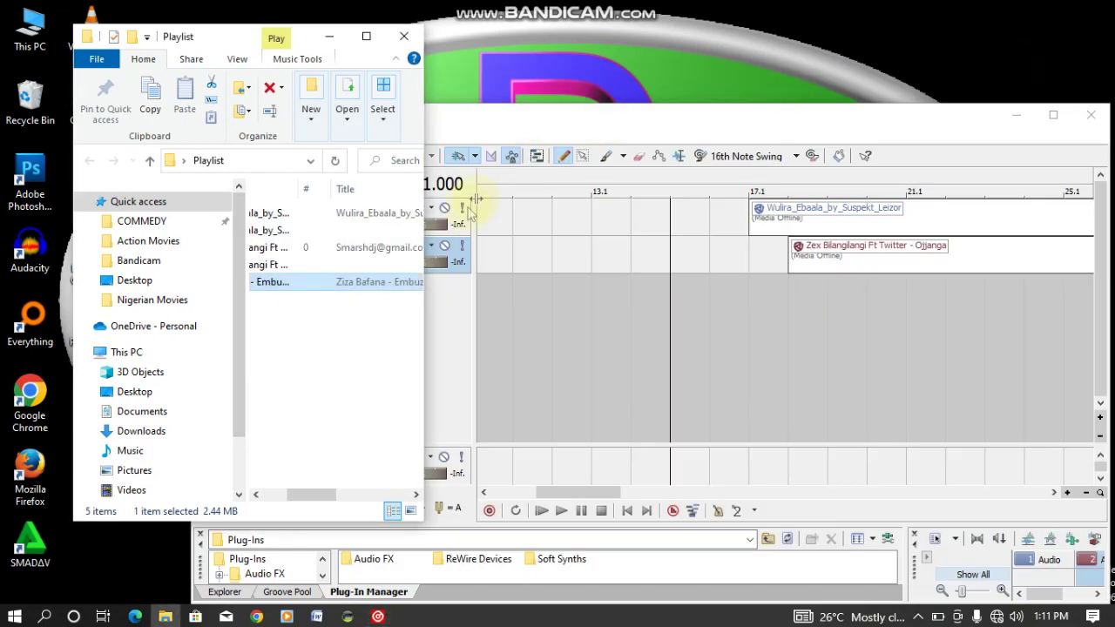
left_click_drag(285, 283, 1085, 334)
- Place Ziza Bafana on a new track, skipping the wizard, and set its clip Beatmapped at 103 BPM
left_click_drag(996, 320, 996, 319)
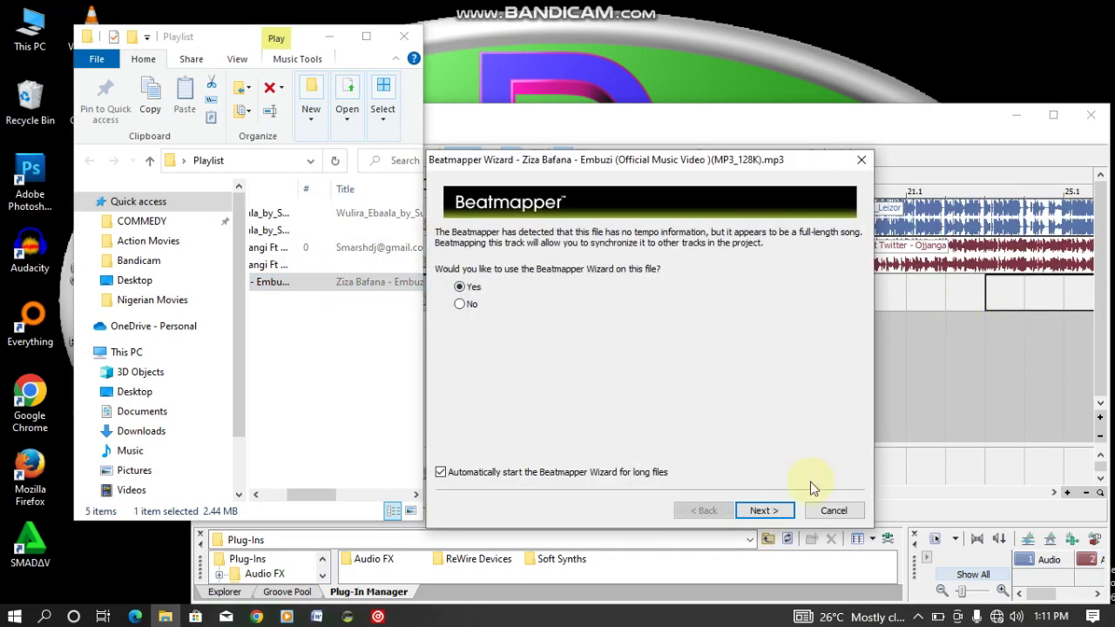
left_click(833, 511)
right_click(1008, 286)
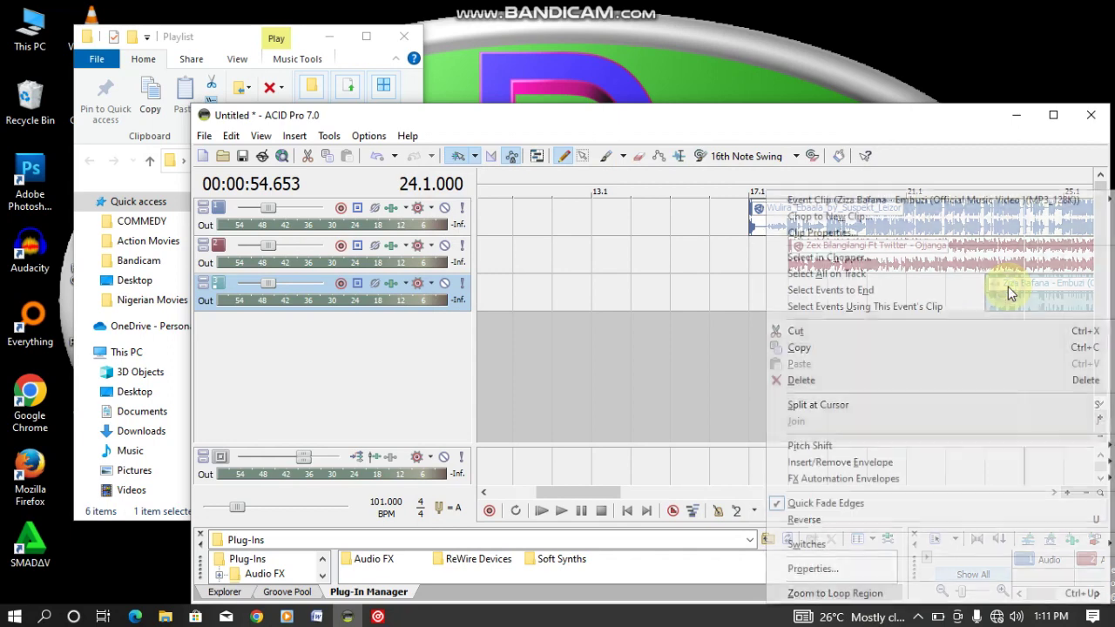
left_click(871, 233)
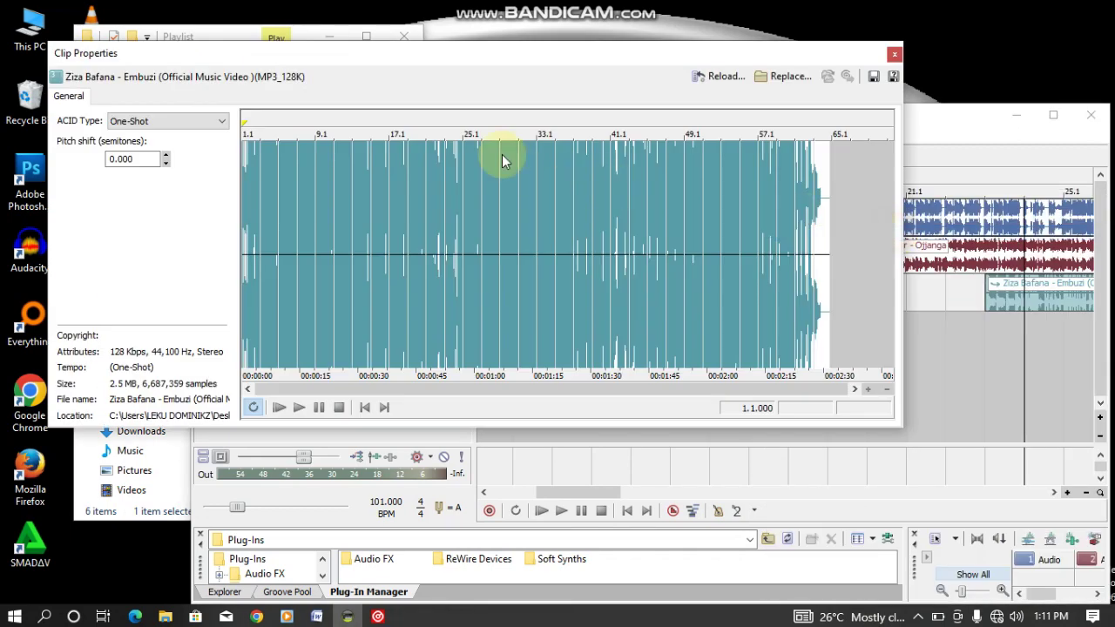
left_click(186, 125)
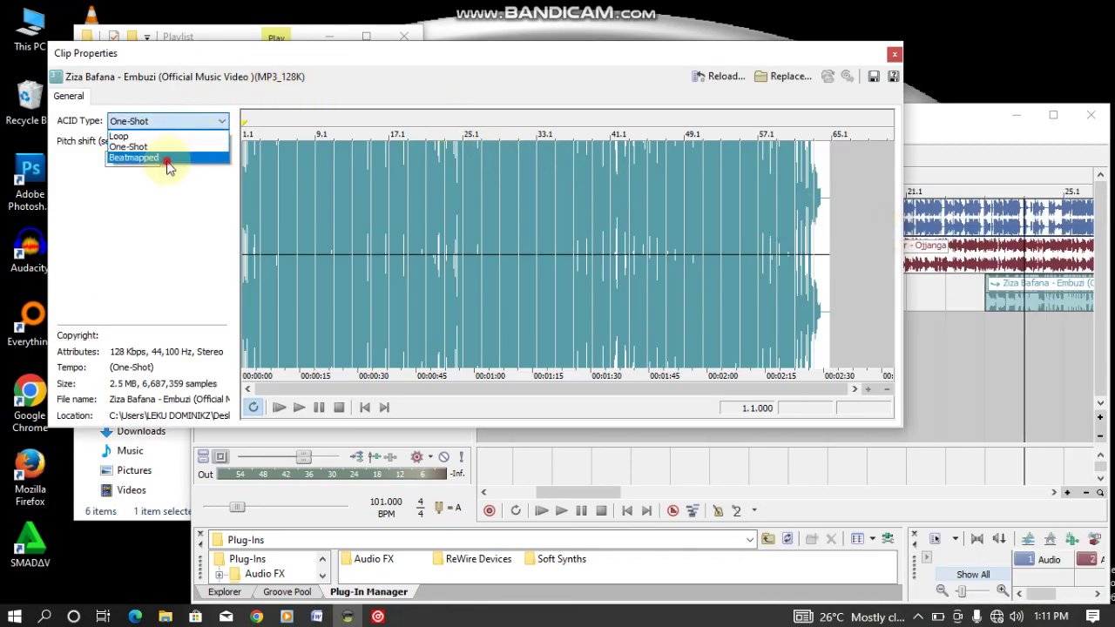
left_click(167, 158)
left_click(108, 97)
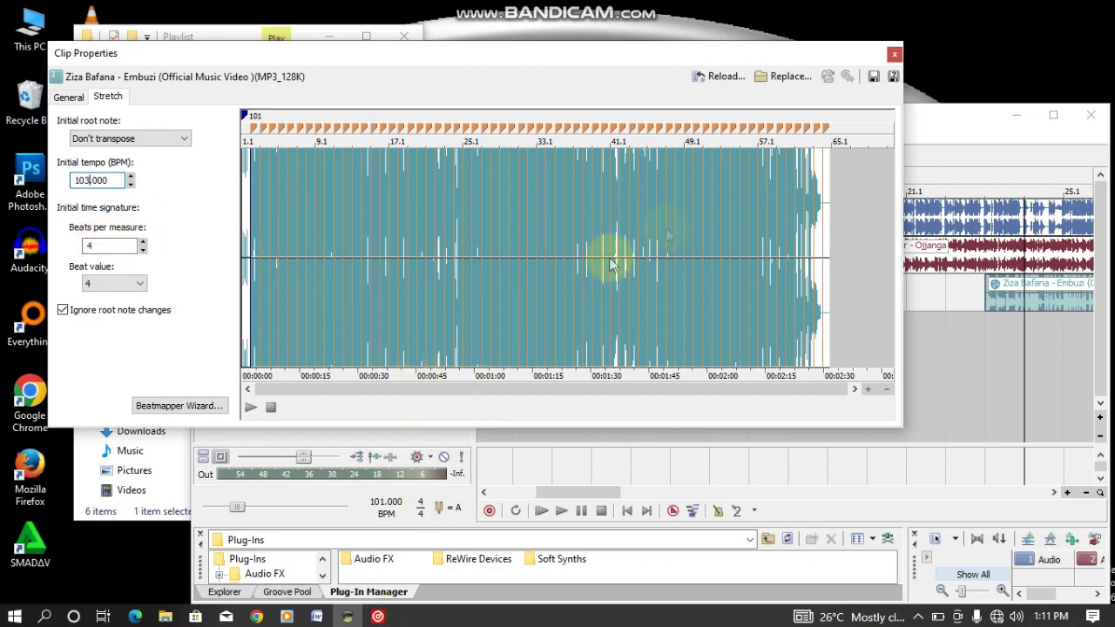
left_click(379, 617)
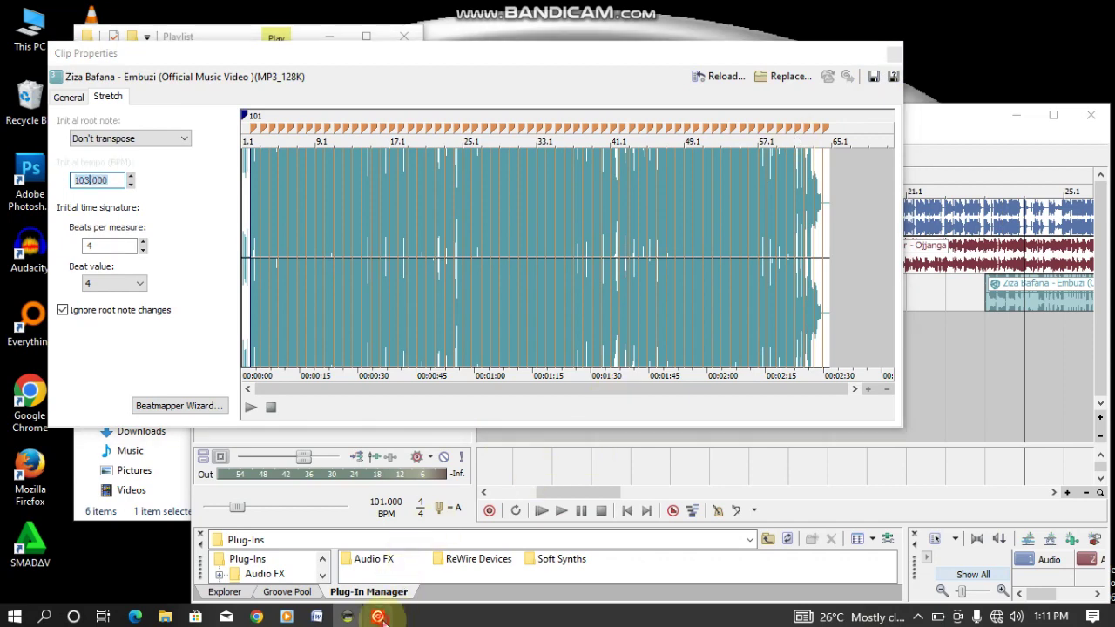
left_click(225, 248)
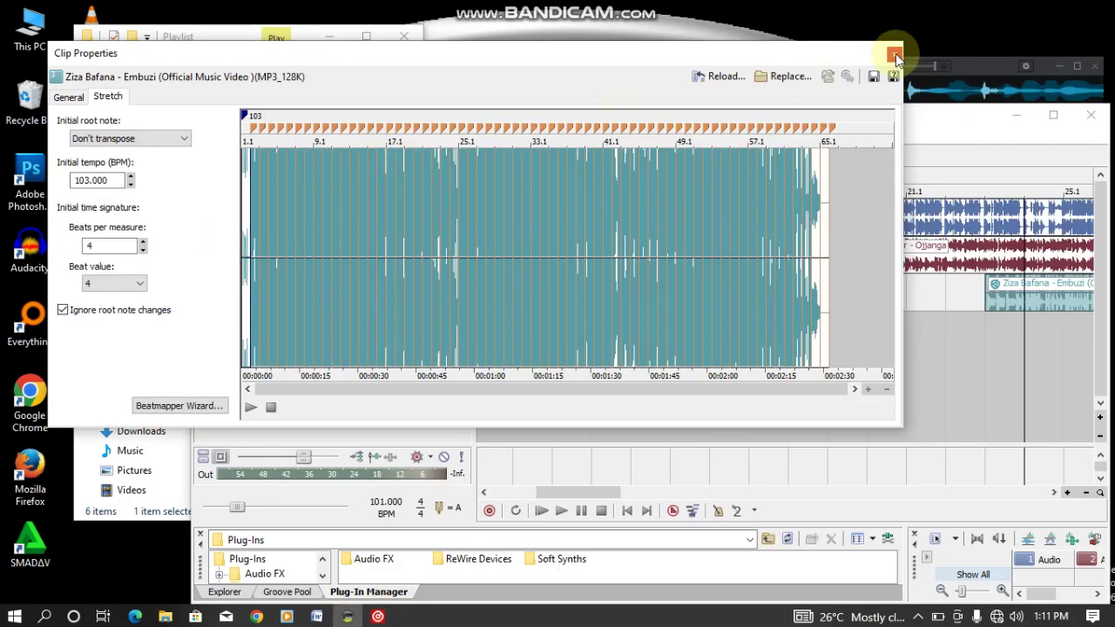
left_click(895, 55)
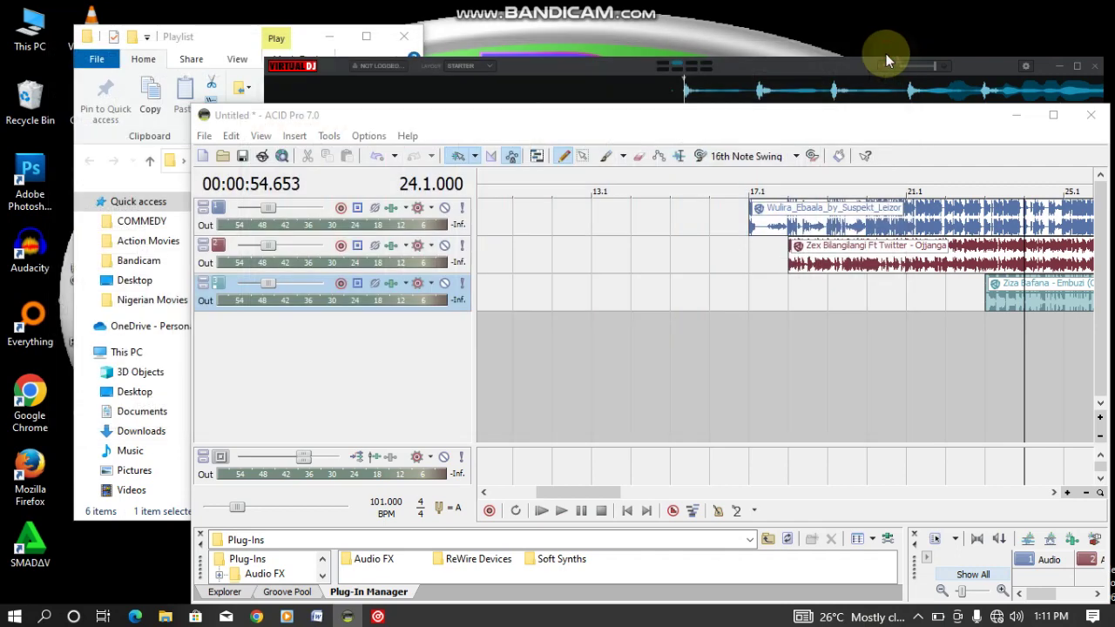
- Zoom in and split the Ziza Bafana clip where its sound begins, near 23.1.192
left_click(993, 301)
scroll(990, 311, "up", 10)
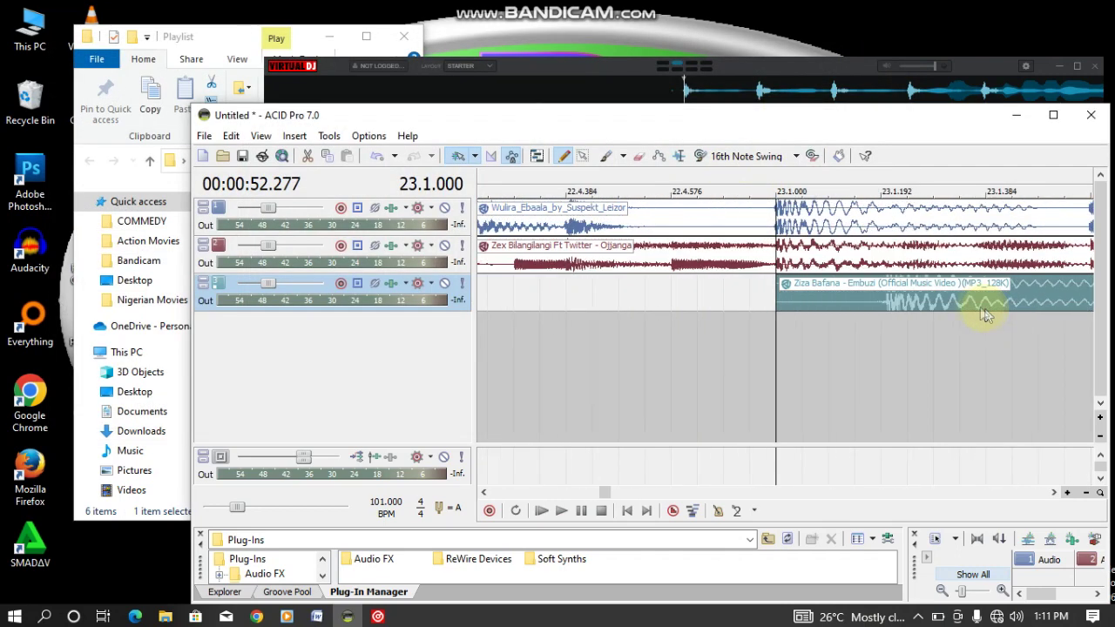
left_click(886, 306)
scroll(885, 306, "up", 5)
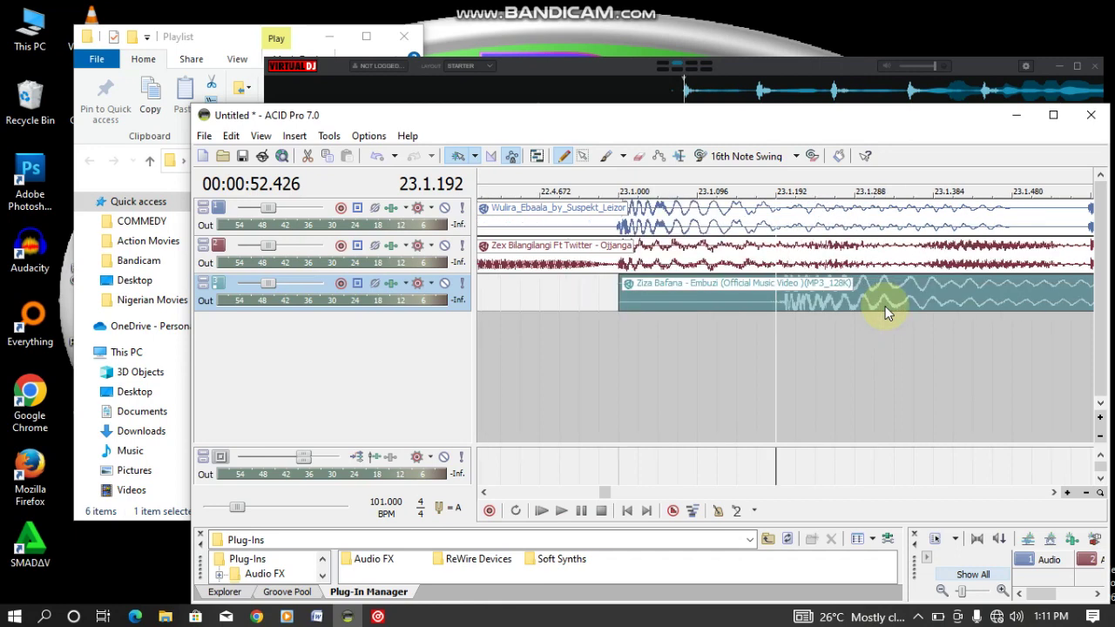
left_click(853, 306)
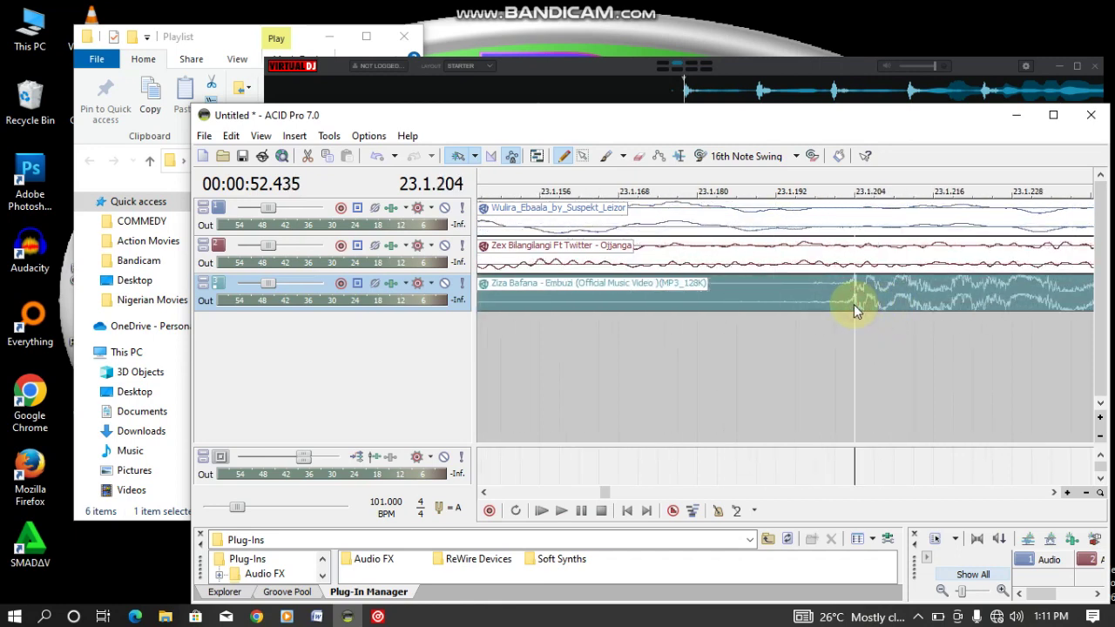
scroll(854, 309, "up", 3)
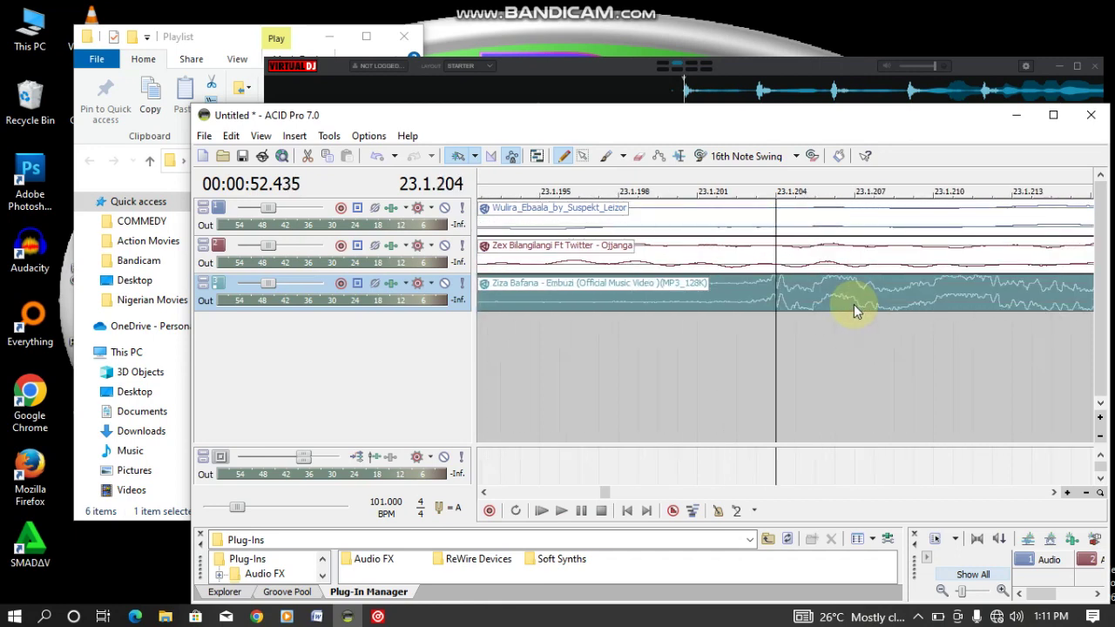
key("s")
- Delete the clip's front part and remove its fade-in
left_click_drag(785, 312, 732, 306)
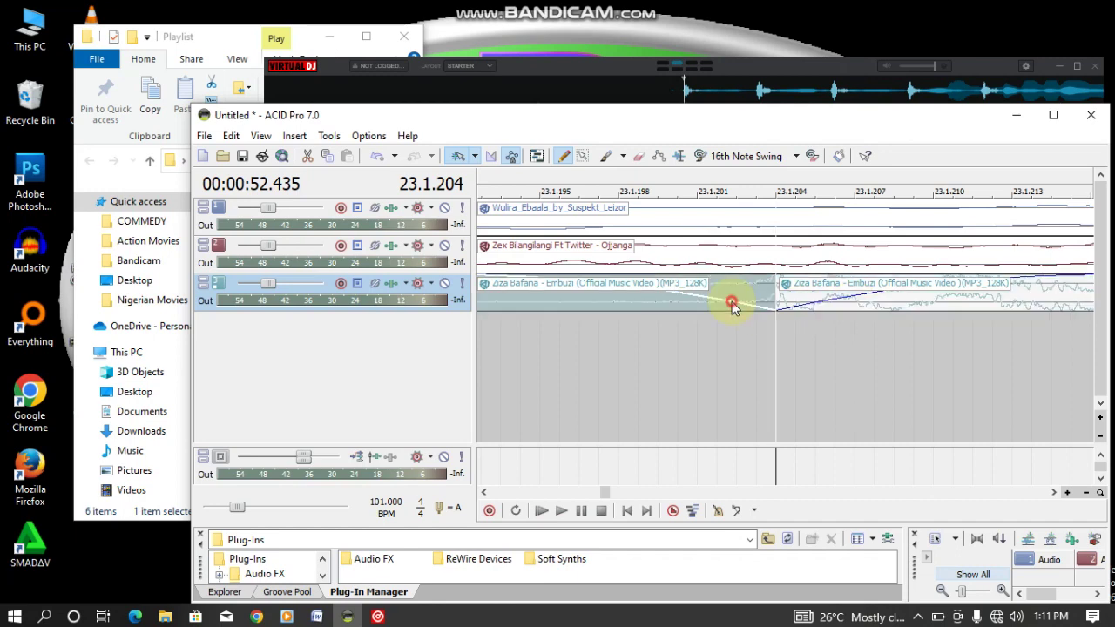
left_click(732, 307)
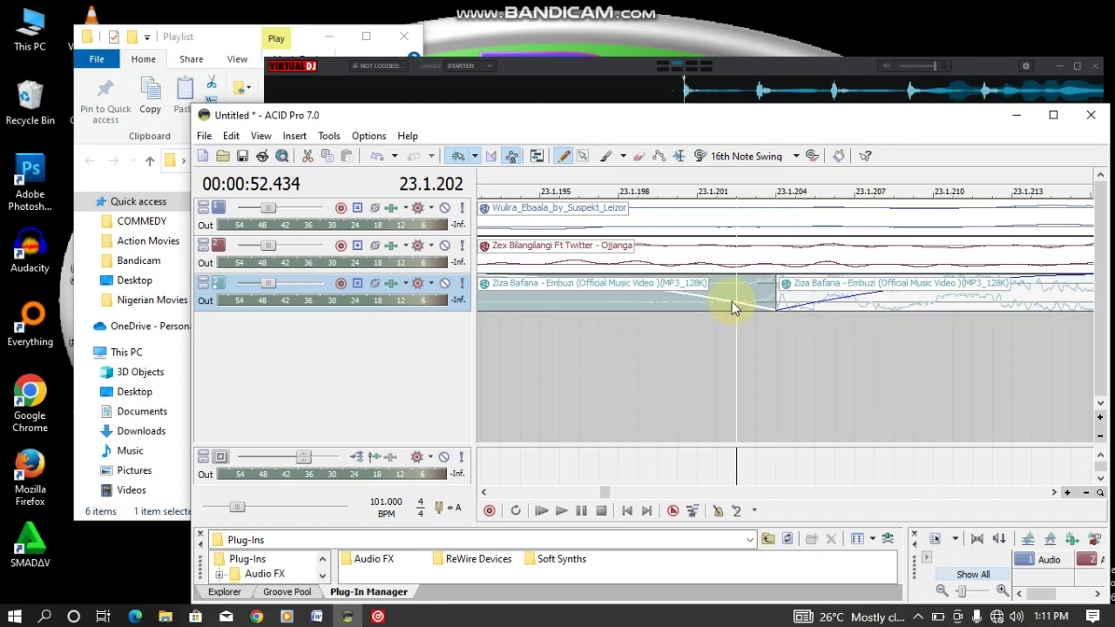
key("Delete")
scroll(732, 307, "down", 2)
scroll(732, 301, "down", 3)
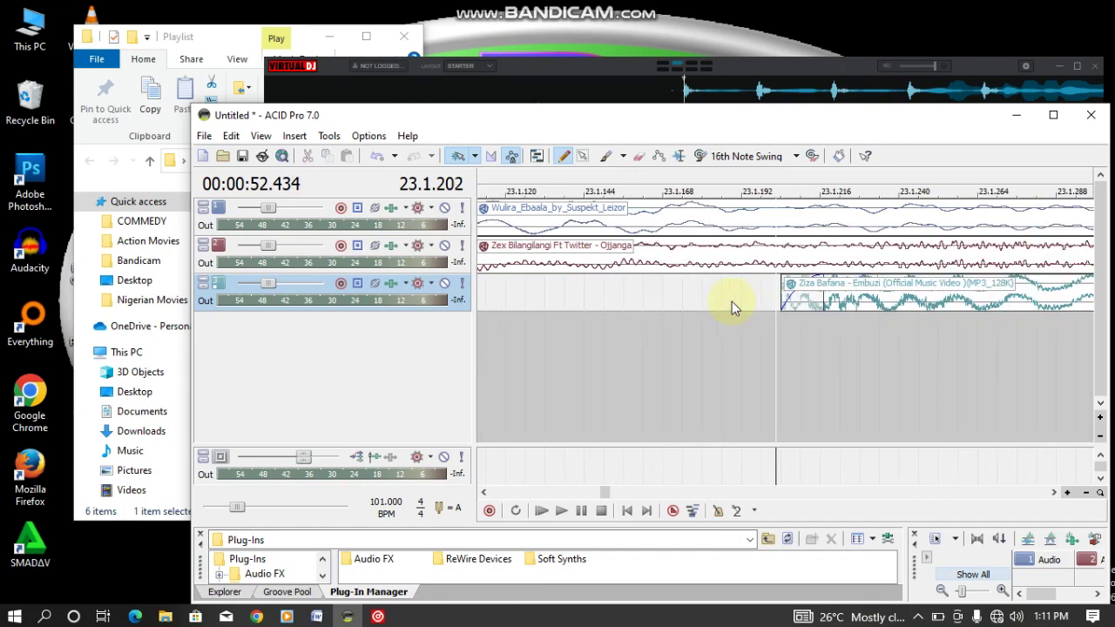
left_click_drag(817, 299, 571, 283)
scroll(571, 283, "down", 3)
scroll(570, 283, "down", 5)
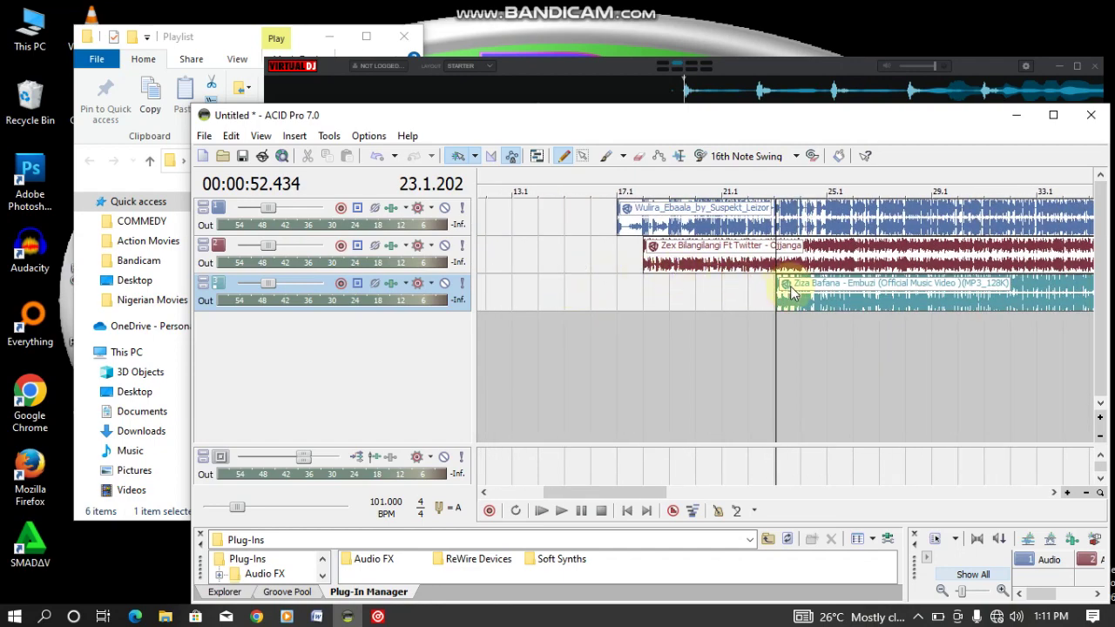
- Slide the Ziza Bafana clip earlier to about bar 21.1 and play all three songs together
left_click_drag(798, 305, 738, 299)
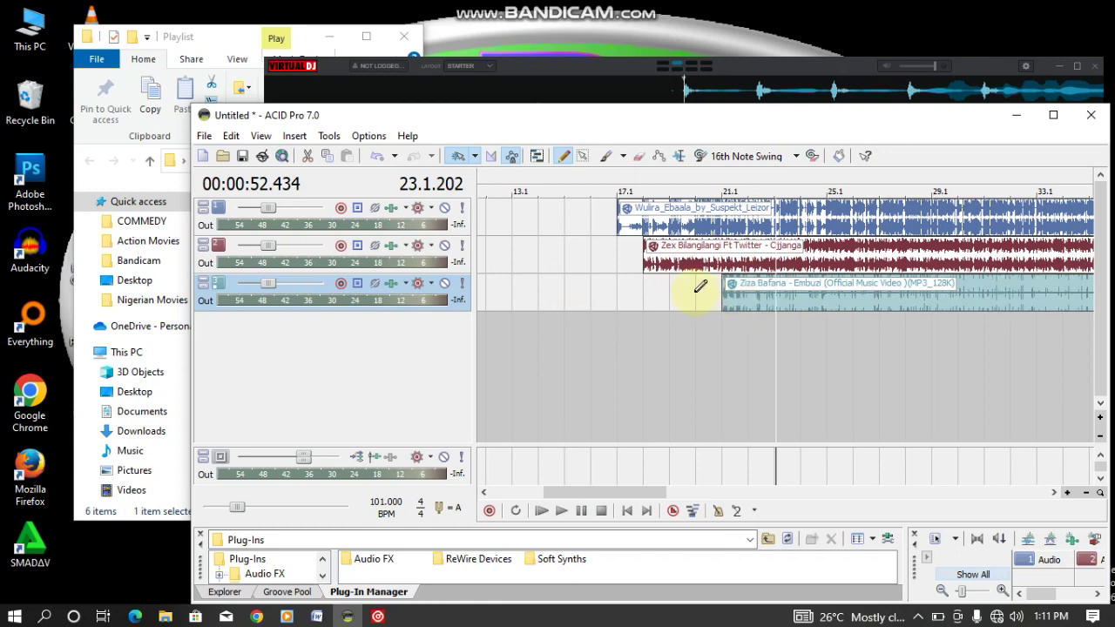
left_click(696, 291)
key("space")
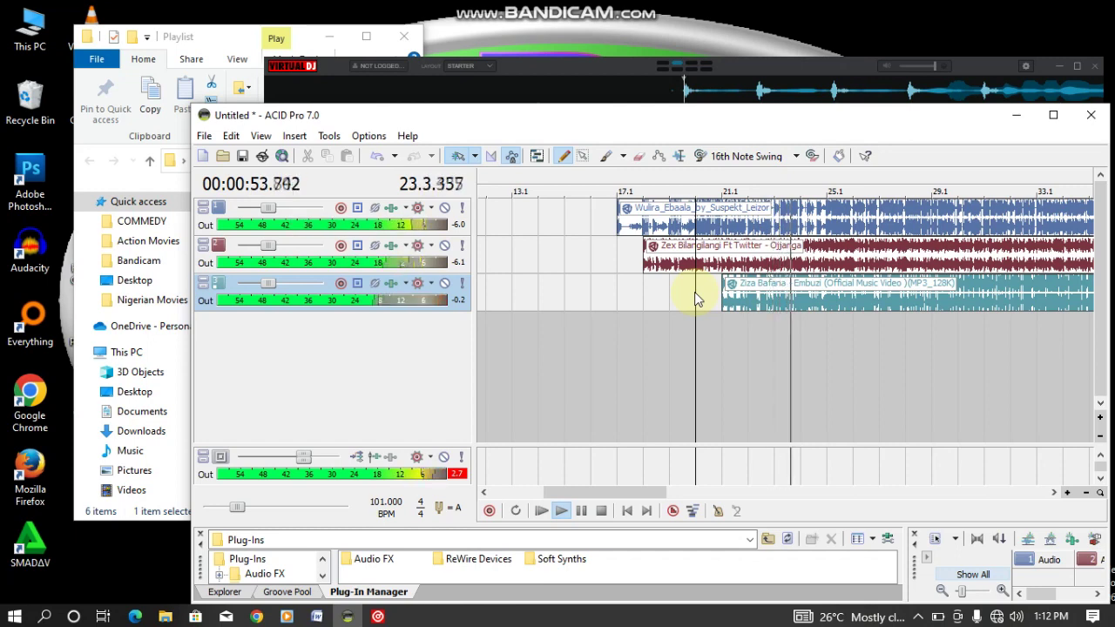
key("space")
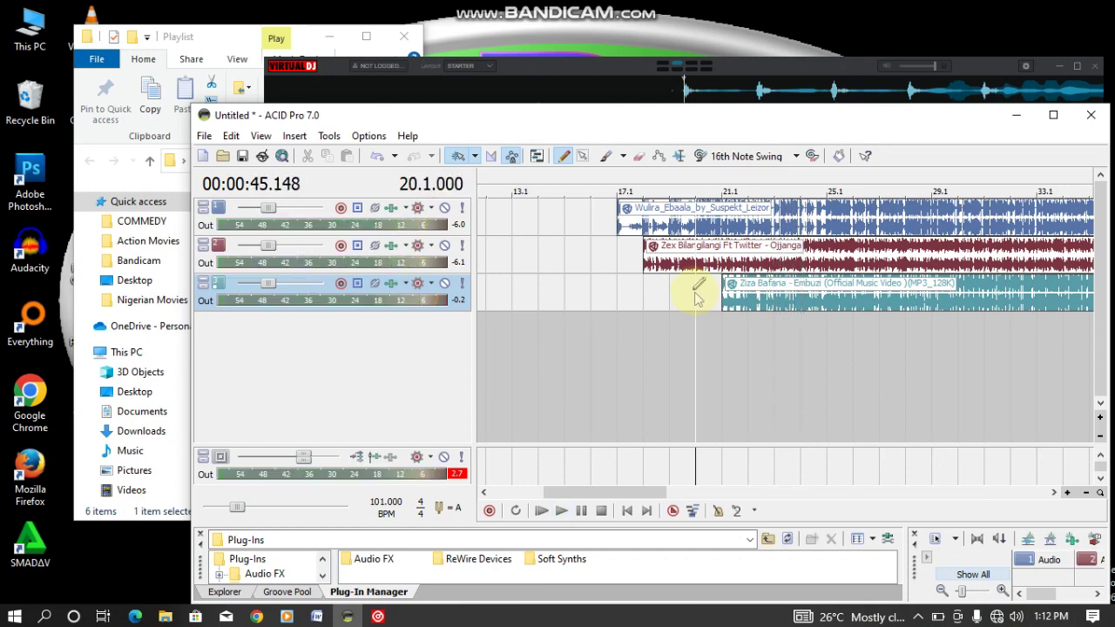
left_click(540, 250)
- Maximize ACID Pro, then minimize it to reach the Playlist folder
left_click_drag(842, 117, 794, 77)
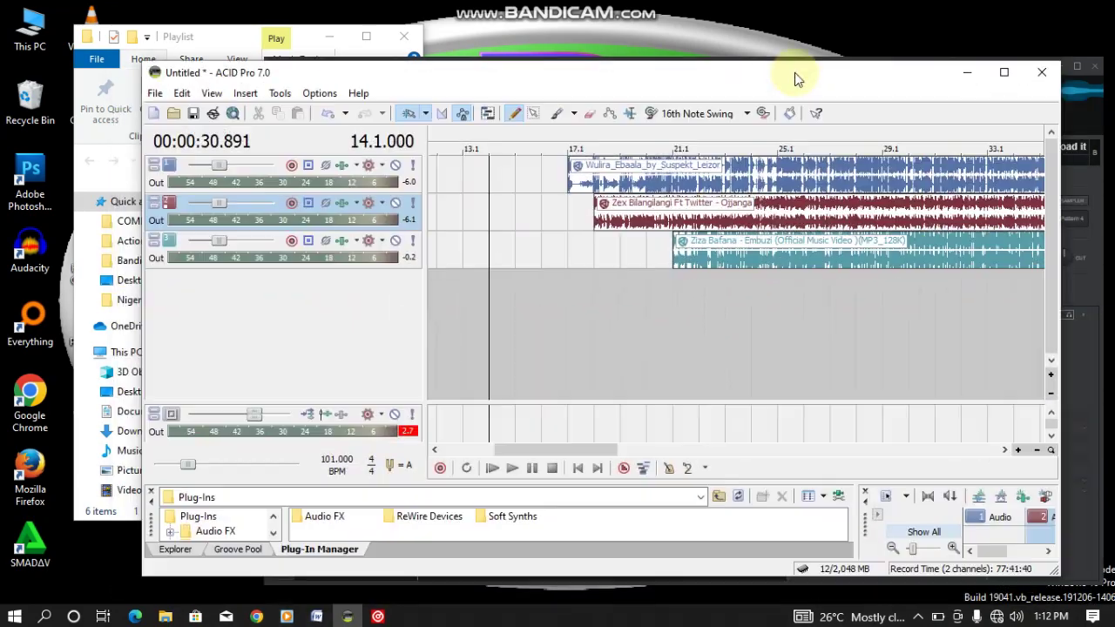
left_click(1002, 73)
left_click(431, 165)
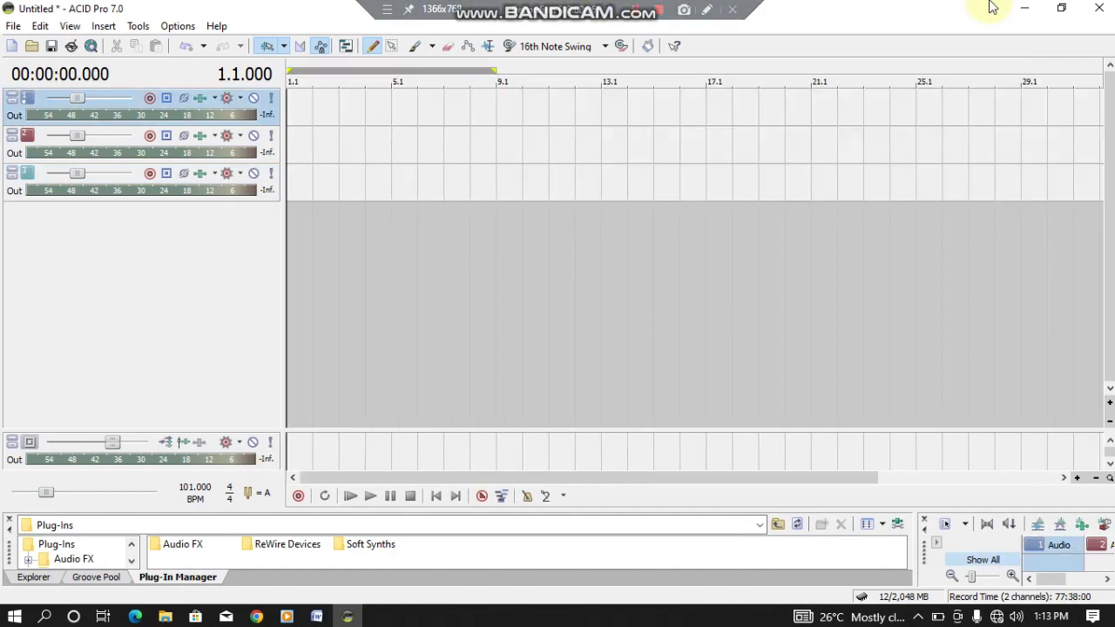
left_click(1022, 8)
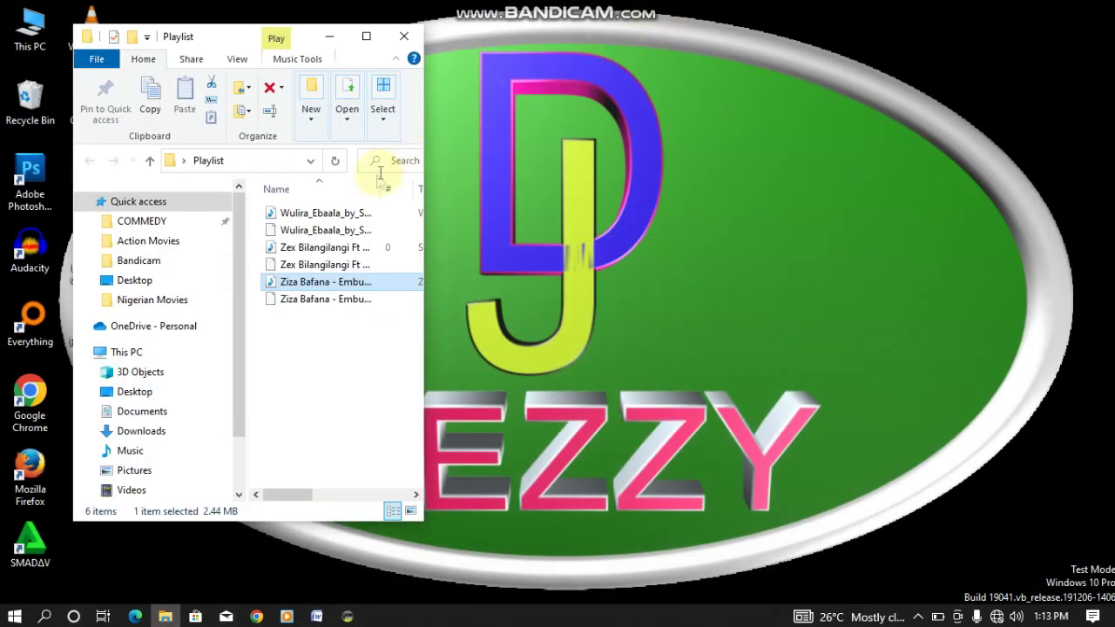
- Add the Wulira_Ebaala MP3 to track 1 with its clip starting at bar 1.1
left_click(275, 218)
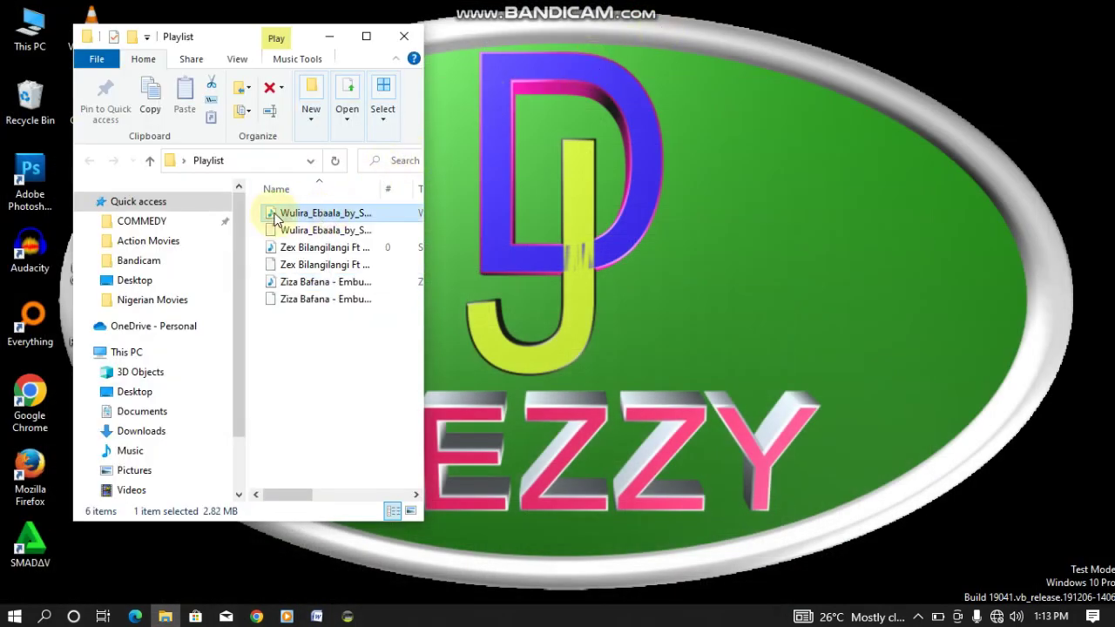
left_click_drag(275, 218, 498, 113)
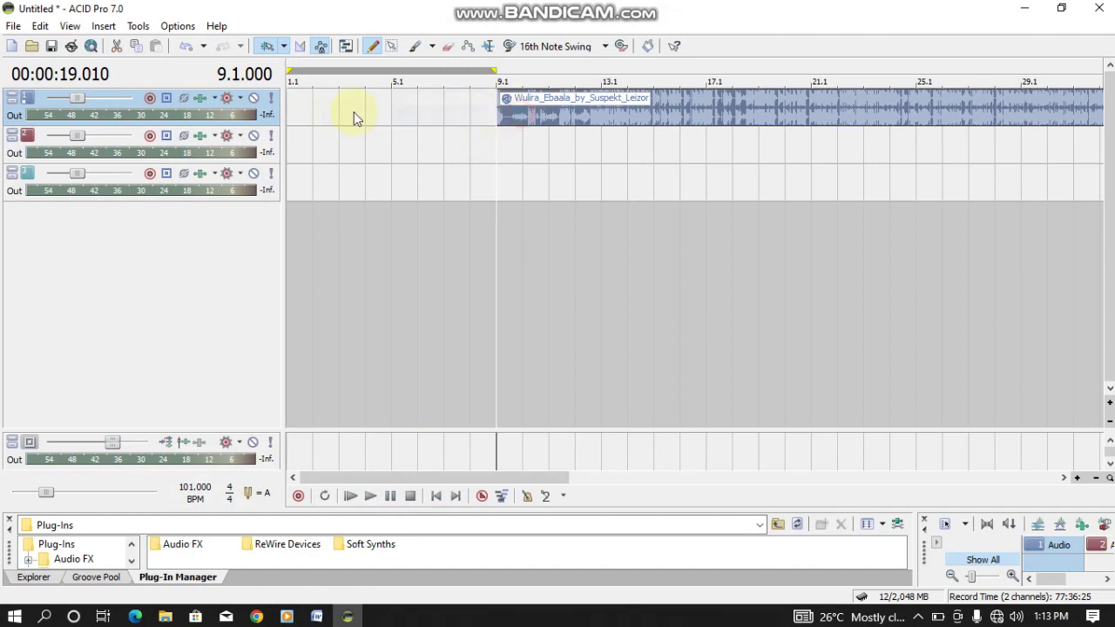
left_click_drag(354, 111, 270, 111)
left_click(453, 113)
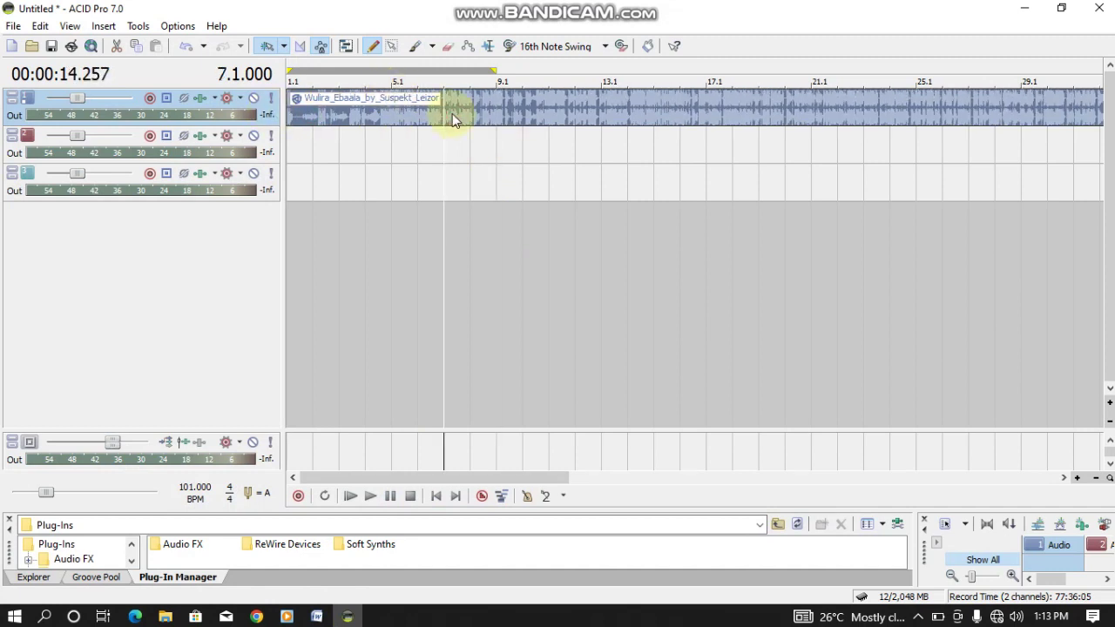
right_click(452, 113)
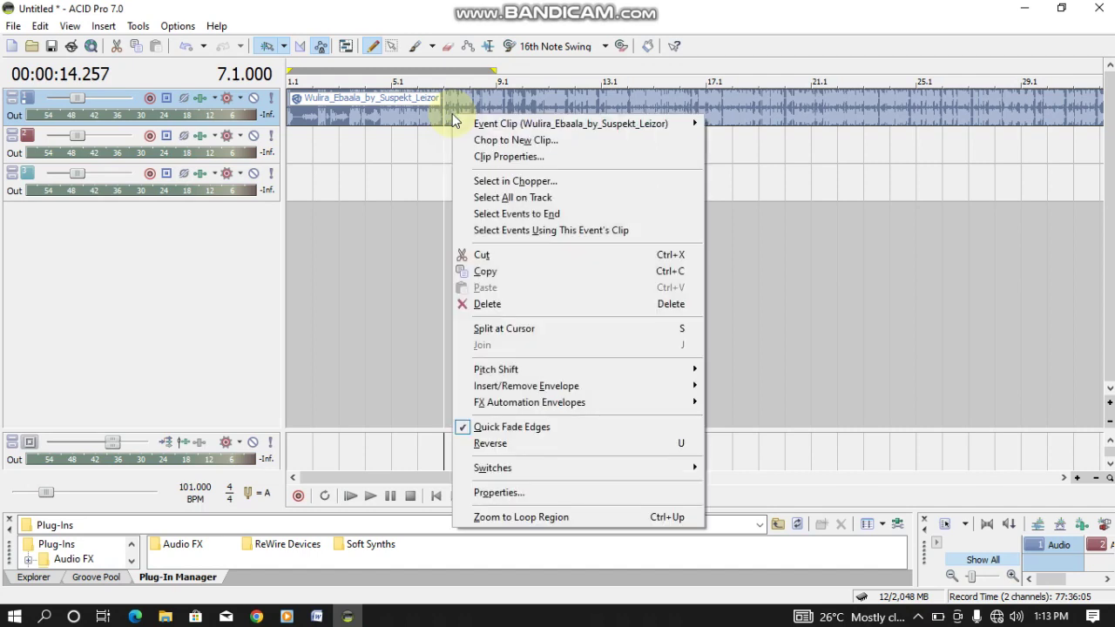
mouse_move(480, 126)
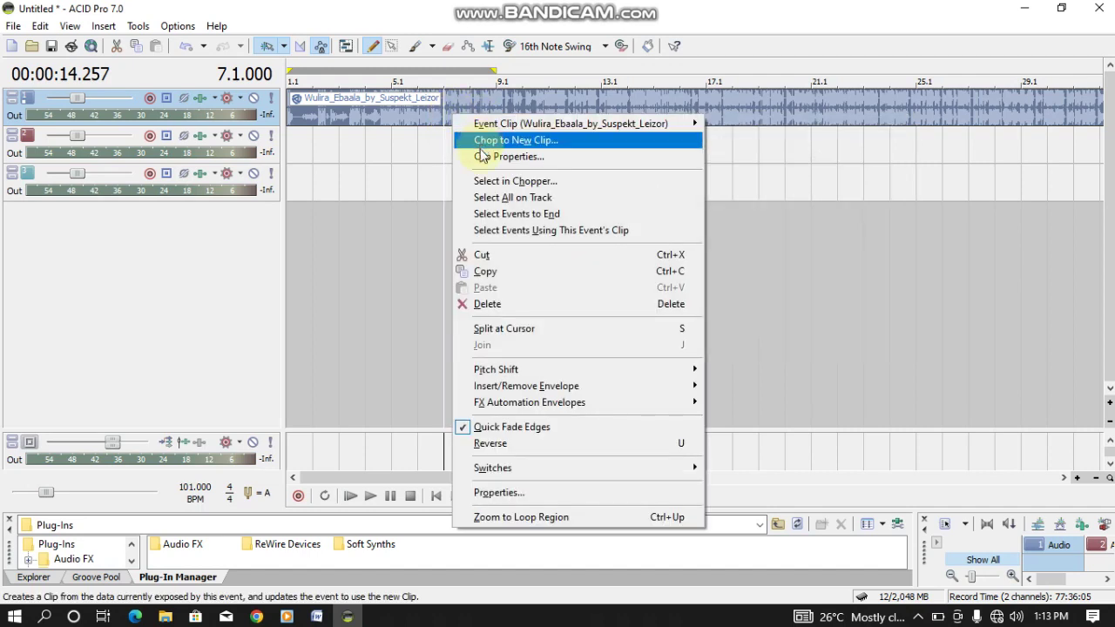
- Open the Wulira clip's properties and launch the Beatmapper Wizard from the Stretch tab
left_click(481, 157)
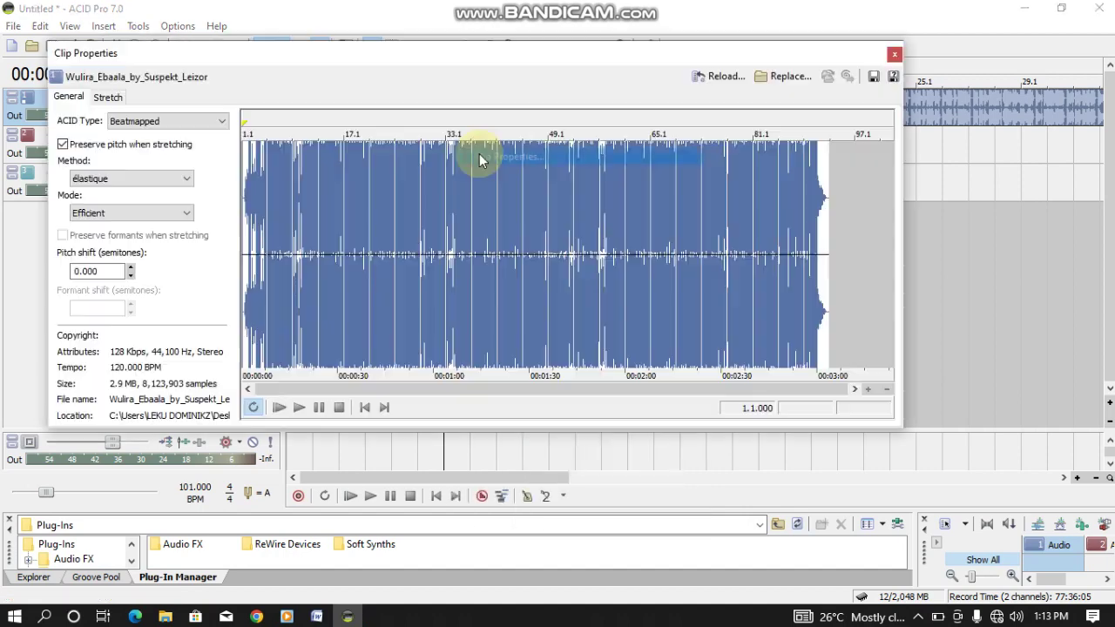
left_click(107, 97)
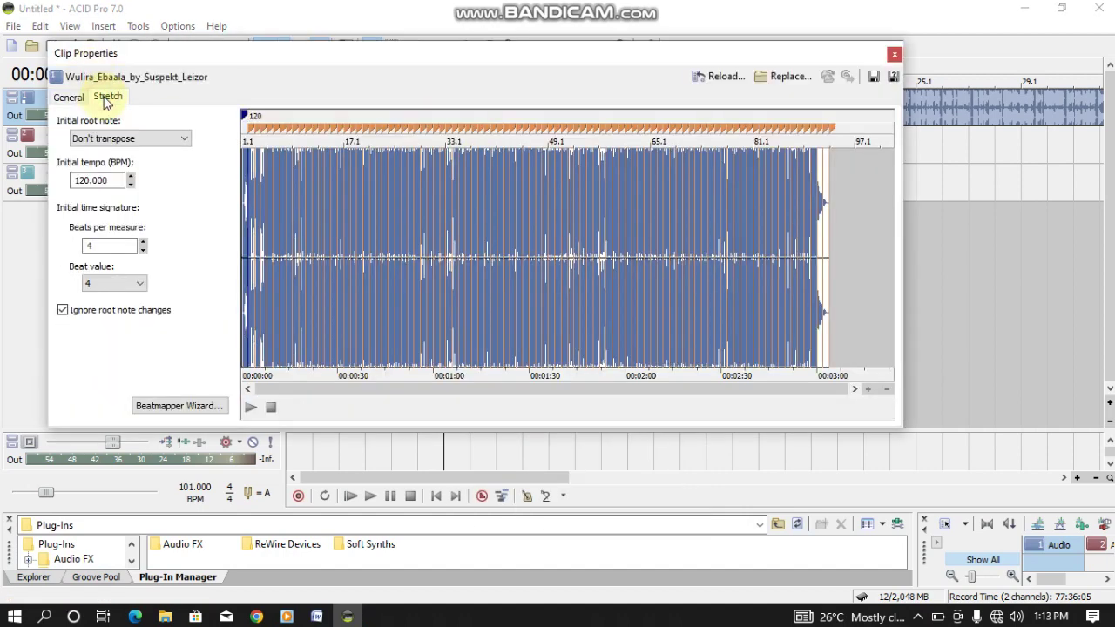
left_click(75, 101)
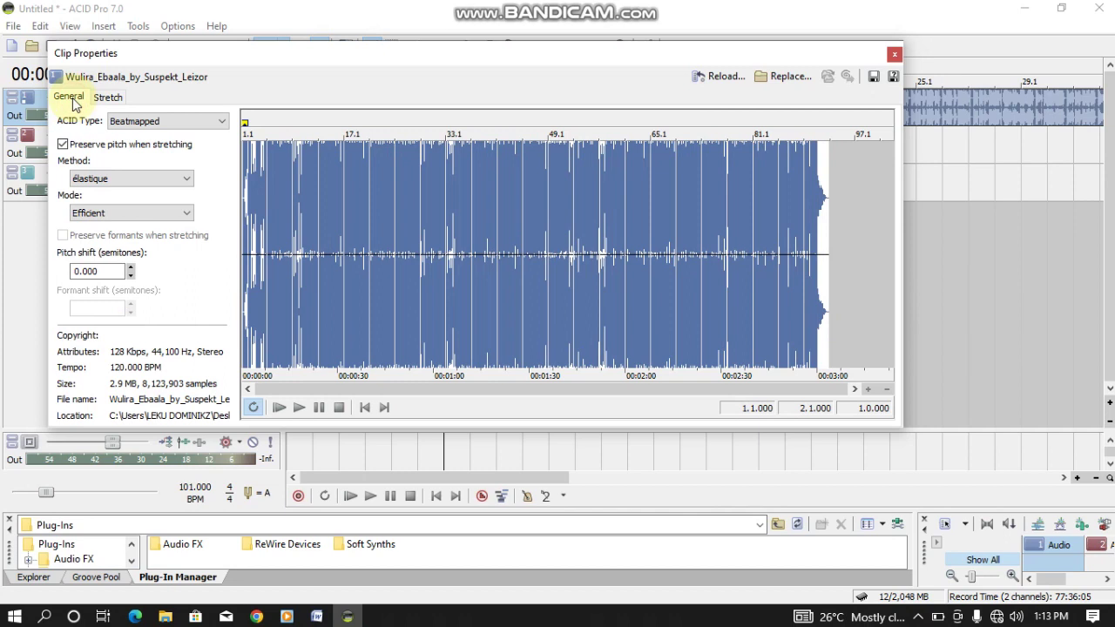
left_click(107, 97)
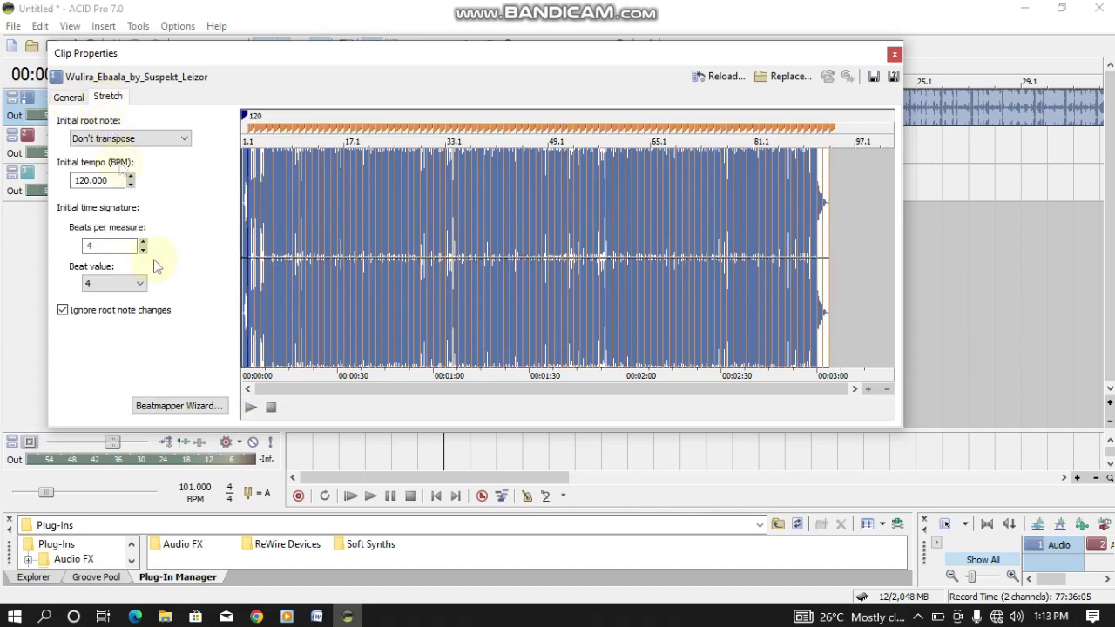
left_click(169, 407)
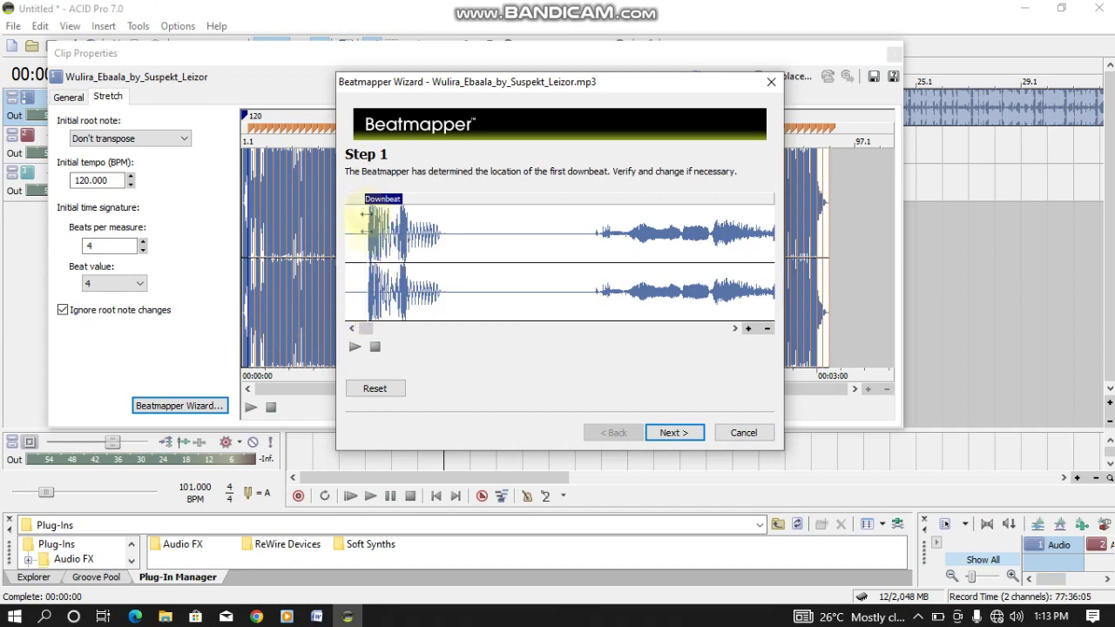
- Zoom into the waveform, drag the Downbeat marker toward the first beat, and preview it
left_click(365, 224)
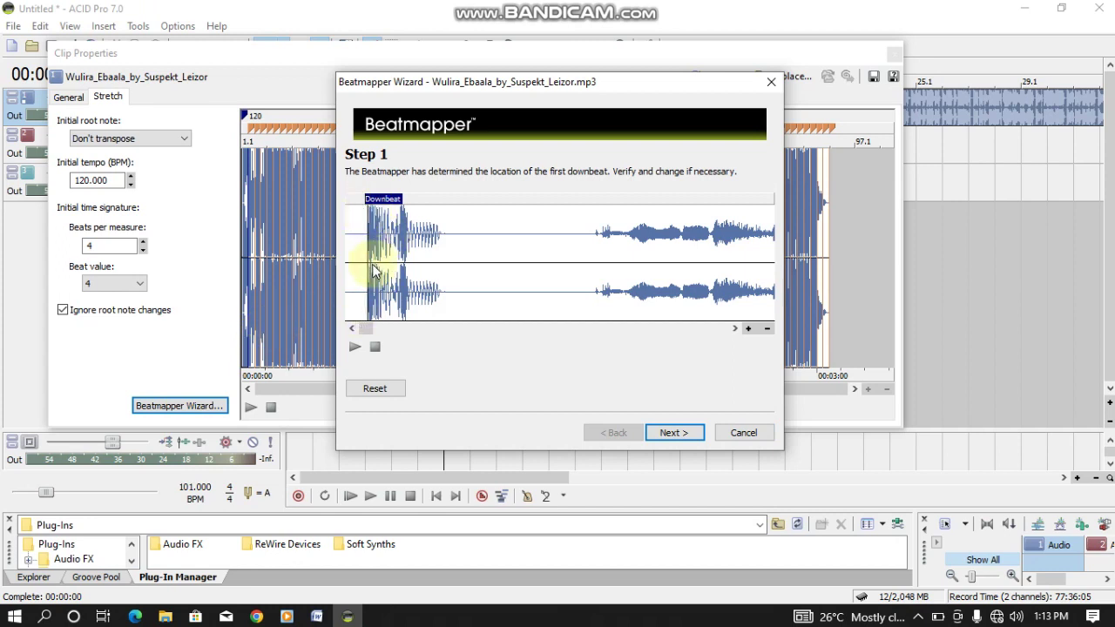
left_click(748, 329)
left_click(747, 330)
left_click(747, 330)
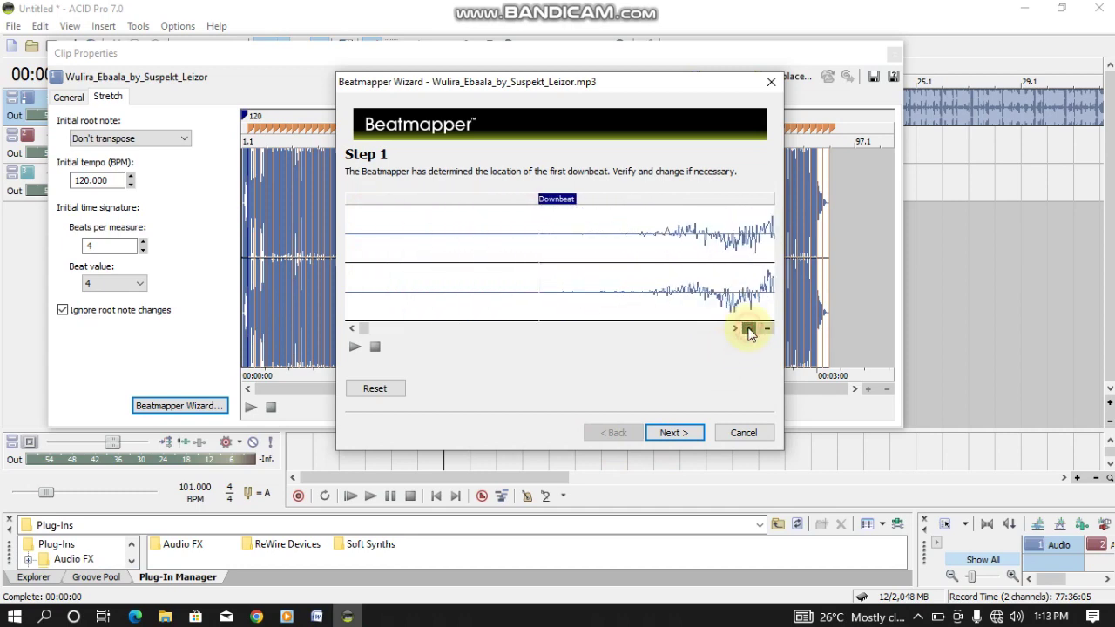
left_click(747, 330)
left_click(747, 330)
left_click(747, 329)
left_click(748, 329)
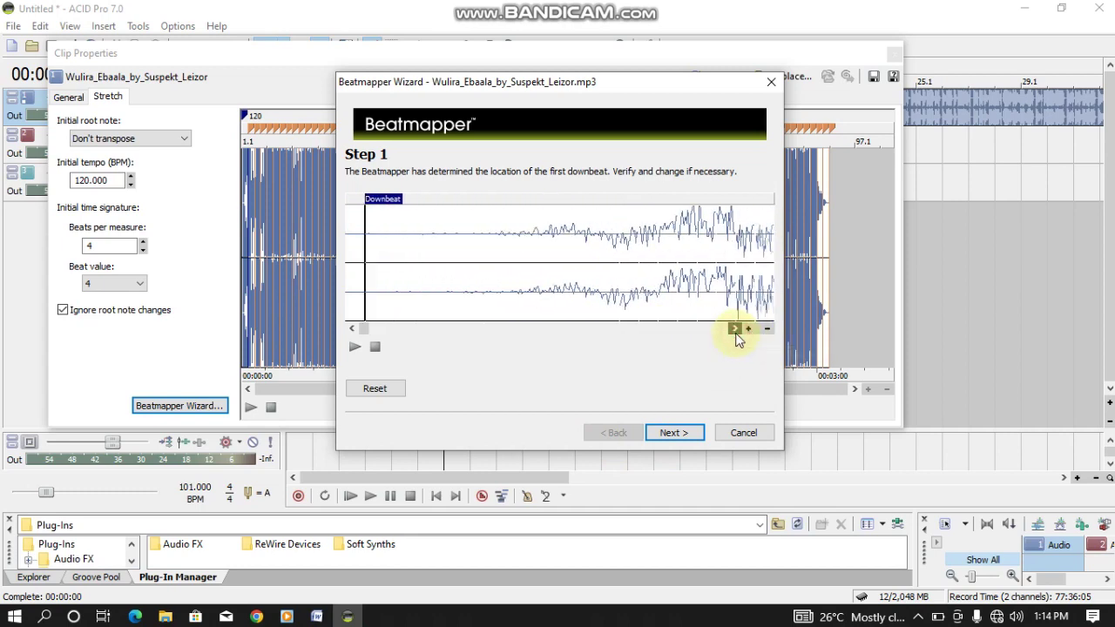
left_click_drag(364, 218, 521, 233)
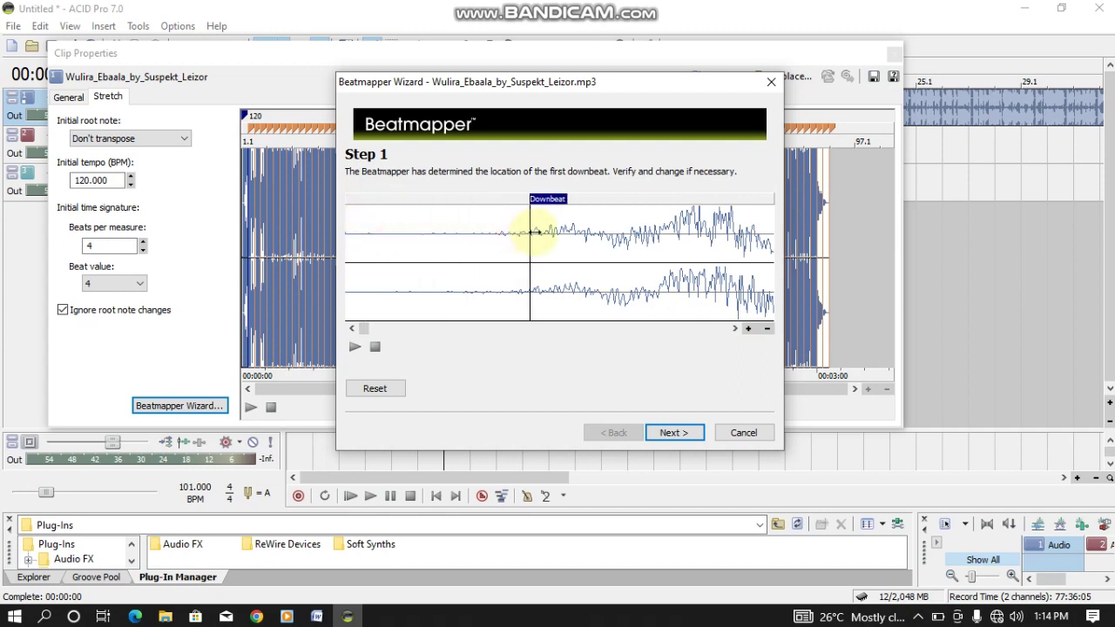
mouse_move(535, 231)
left_mouse_down()
mouse_move(683, 232)
mouse_move(529, 243)
left_mouse_up()
left_click(355, 347)
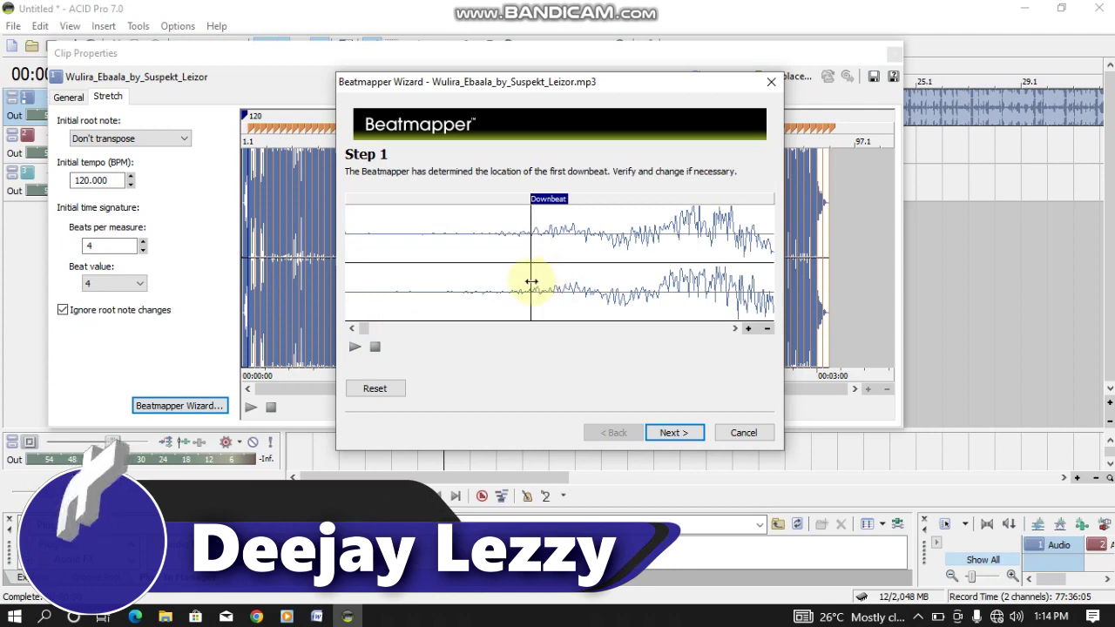
- Fine-tune the Downbeat marker onto the beat onset and advance to the 99.956 BPM measure step
left_click_drag(537, 282, 618, 285)
left_click(684, 436)
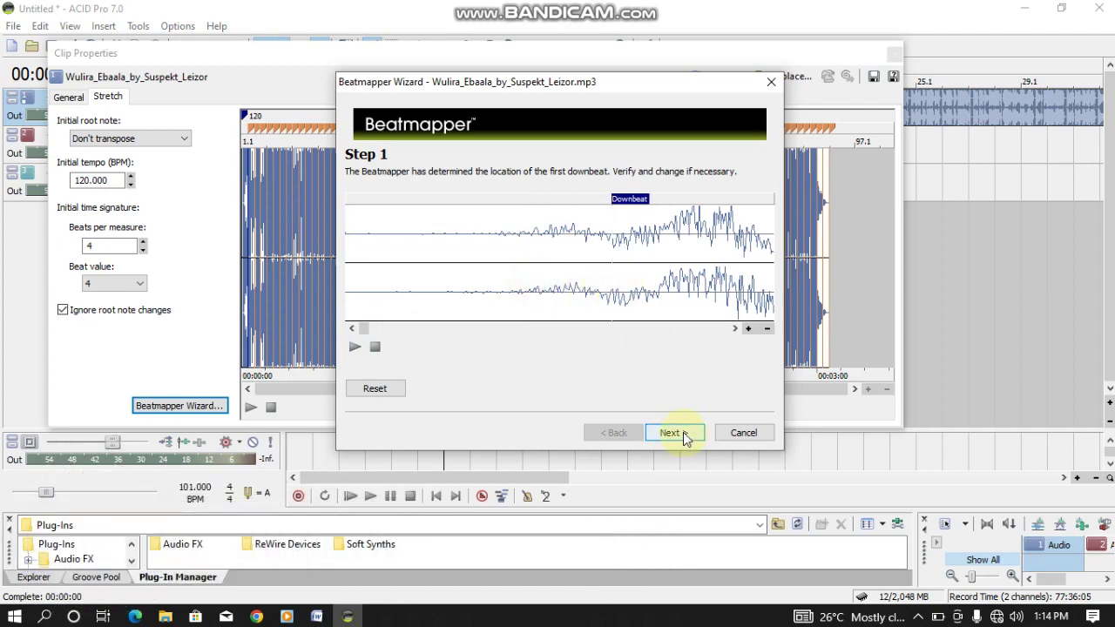
left_click(766, 329)
left_click(766, 331)
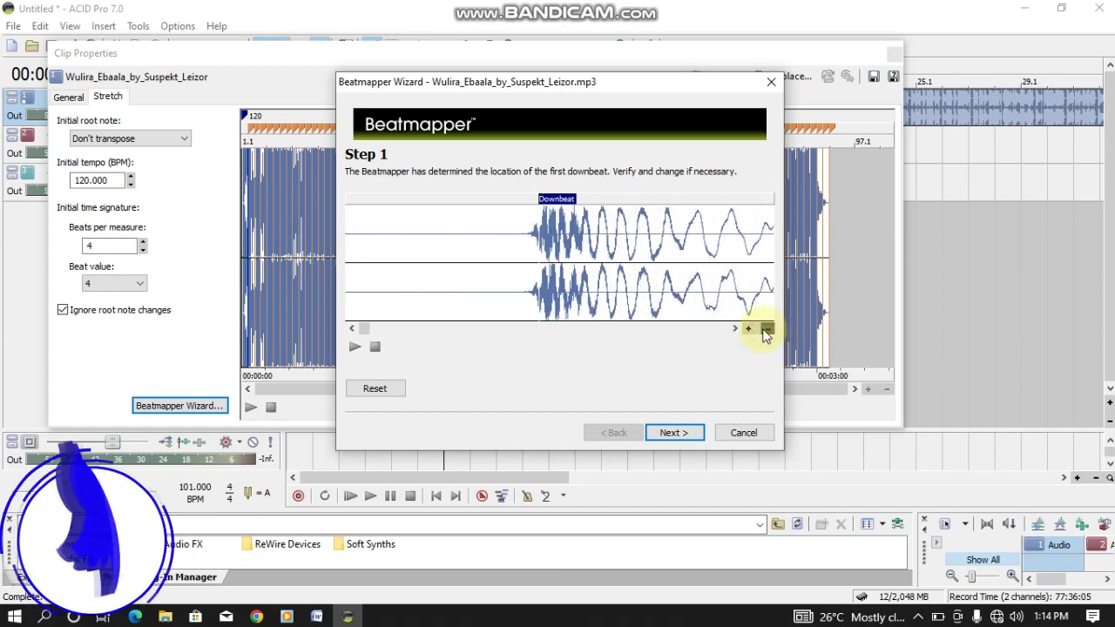
left_click(765, 331)
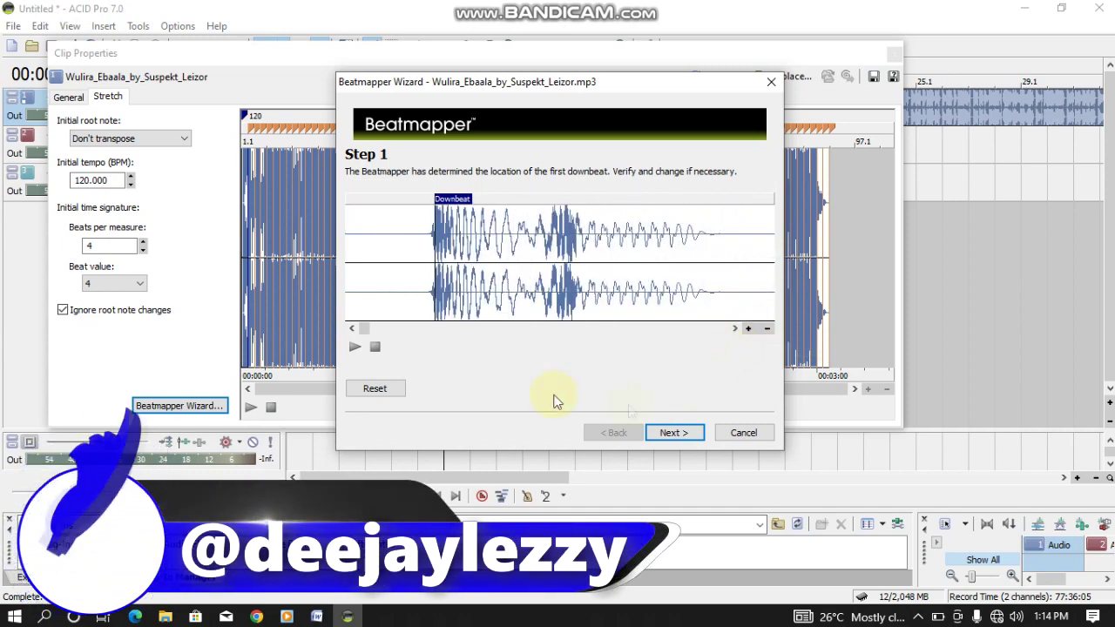
left_click(661, 430)
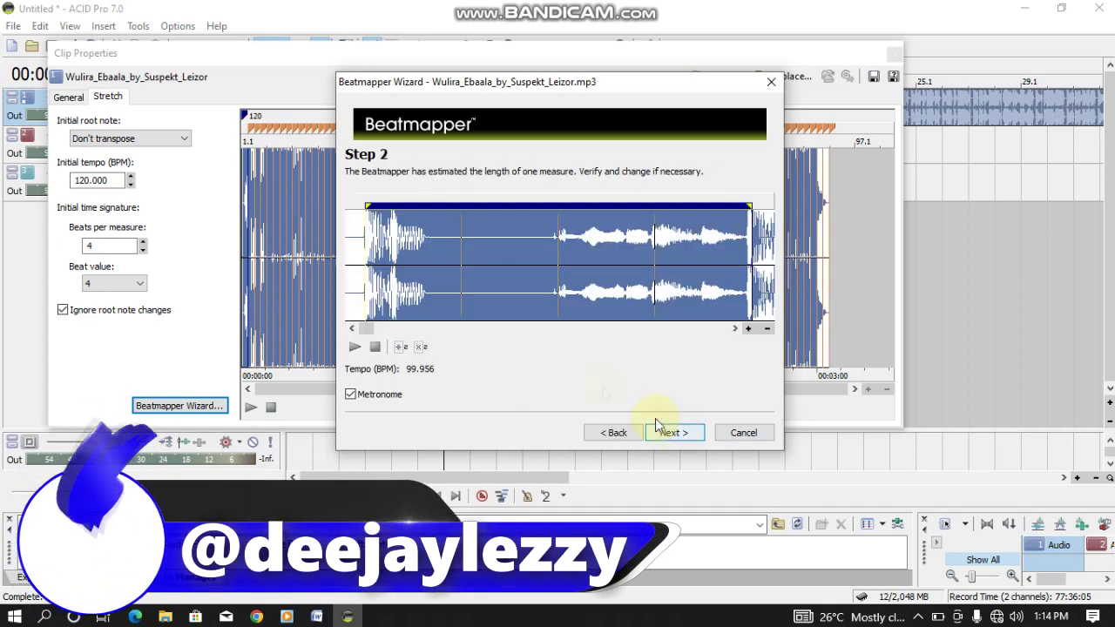
- Preview the estimated measure, shorten it slightly, and advance to Step 3 at 101.045 BPM
left_click(360, 346)
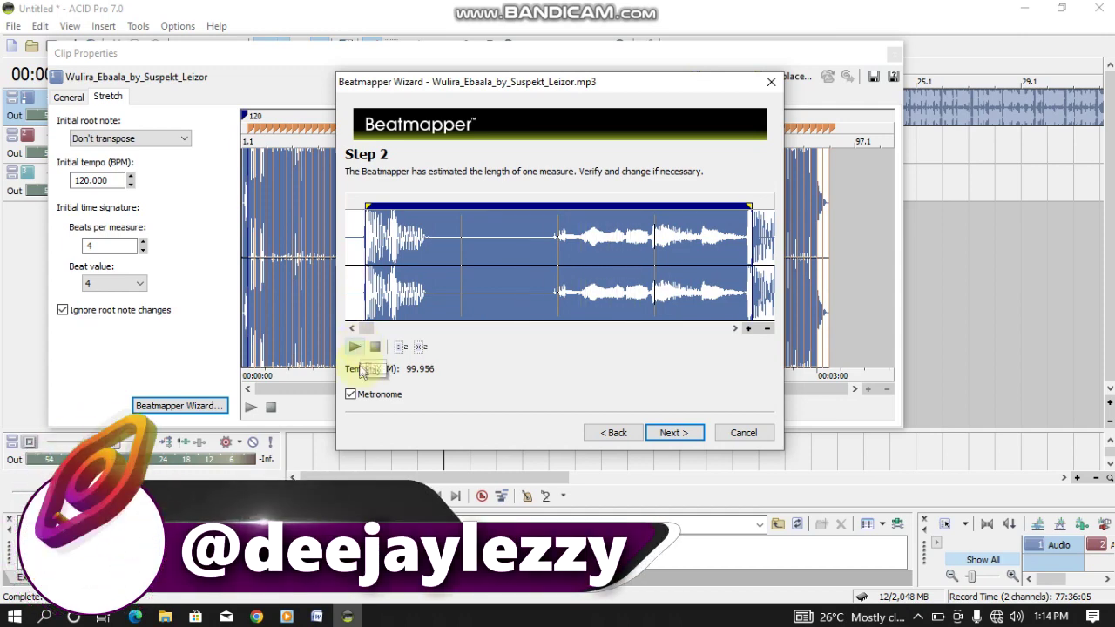
left_click(352, 394)
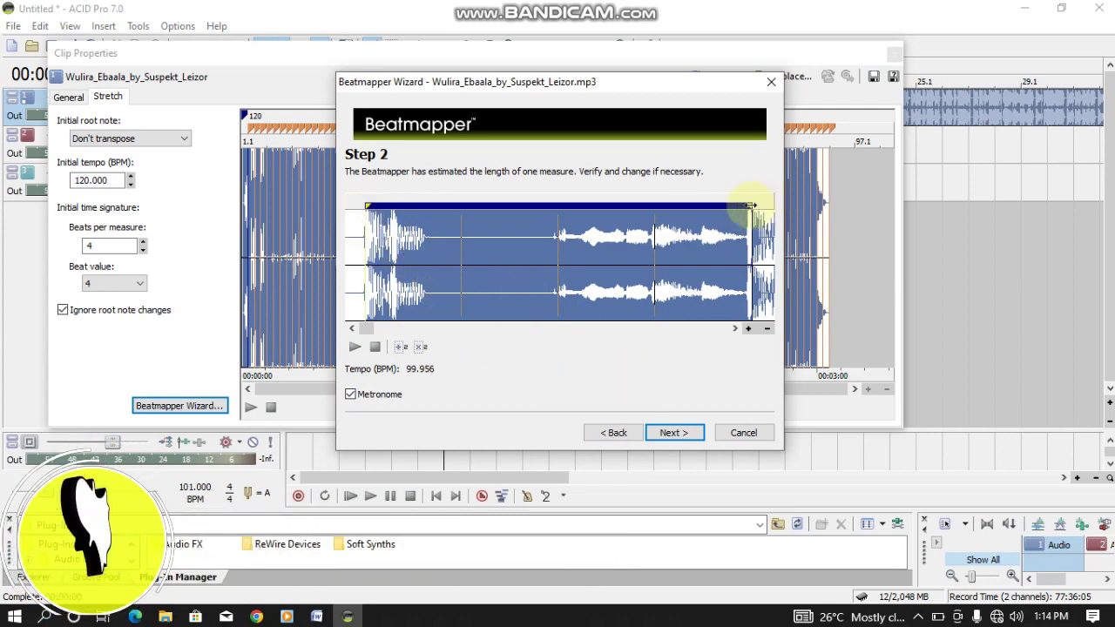
left_click_drag(750, 206, 744, 206)
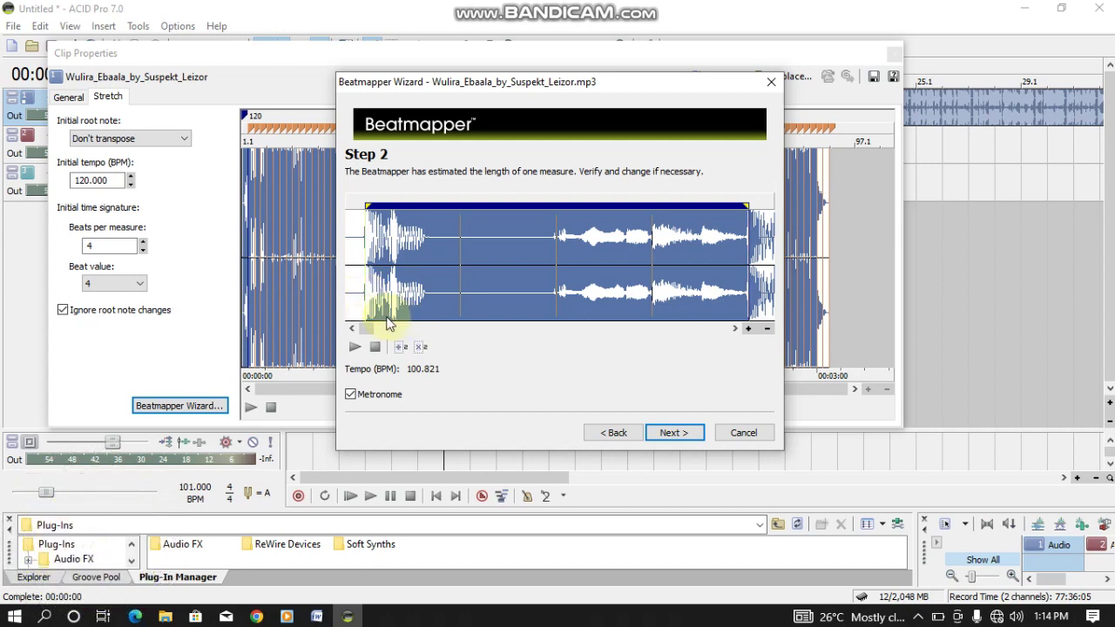
key("space")
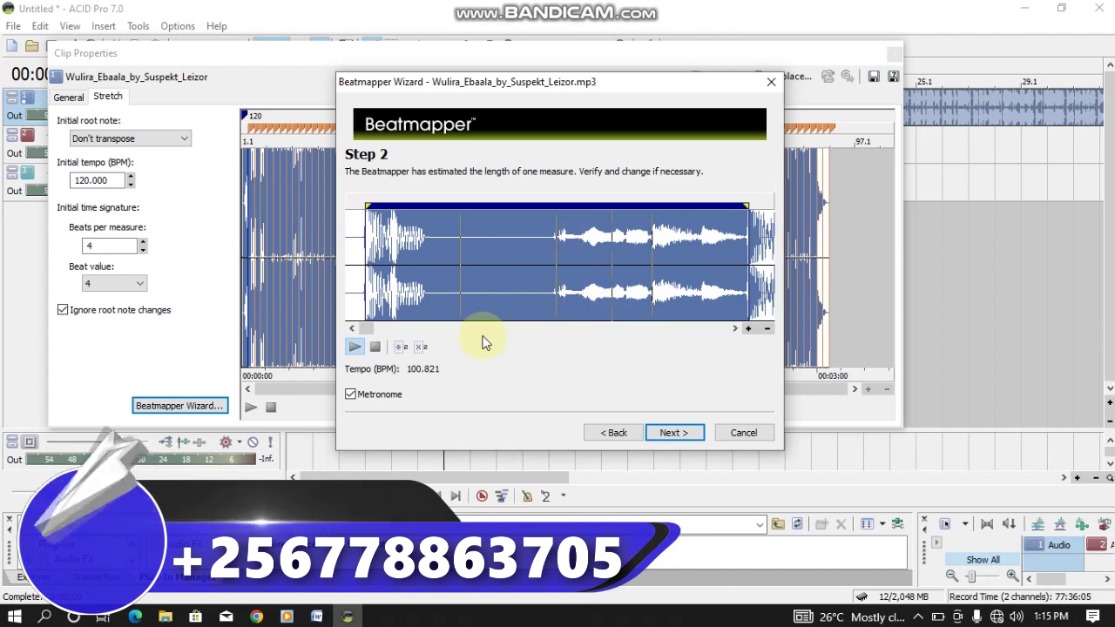
left_click(673, 433)
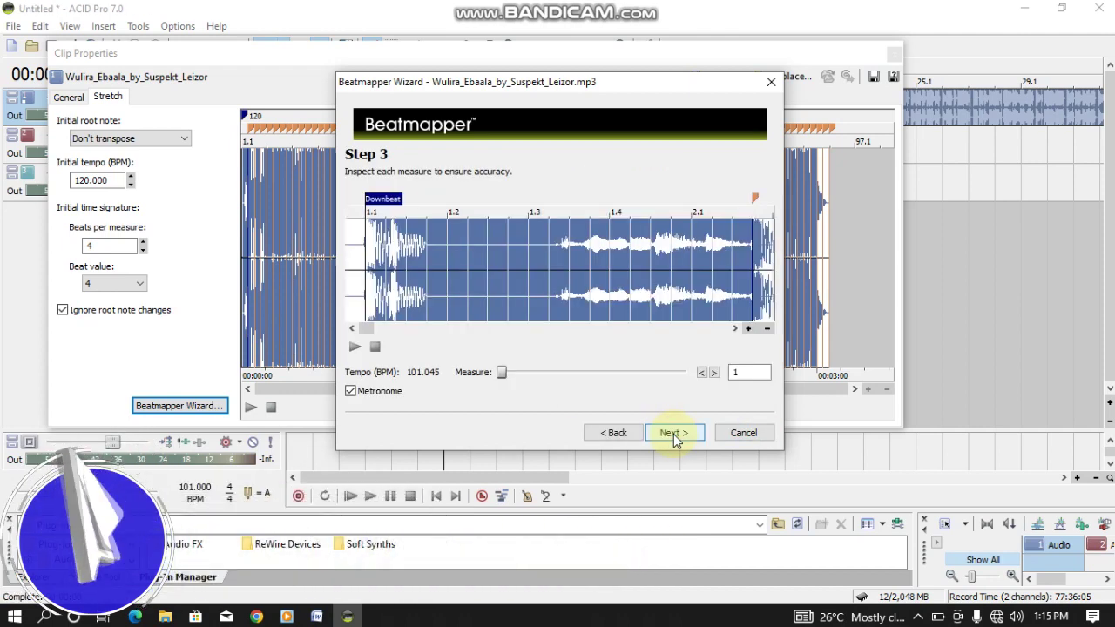
- Finish the Beatmapper Wizard for Wulira at 101 BPM and close Clip Properties
left_click(674, 433)
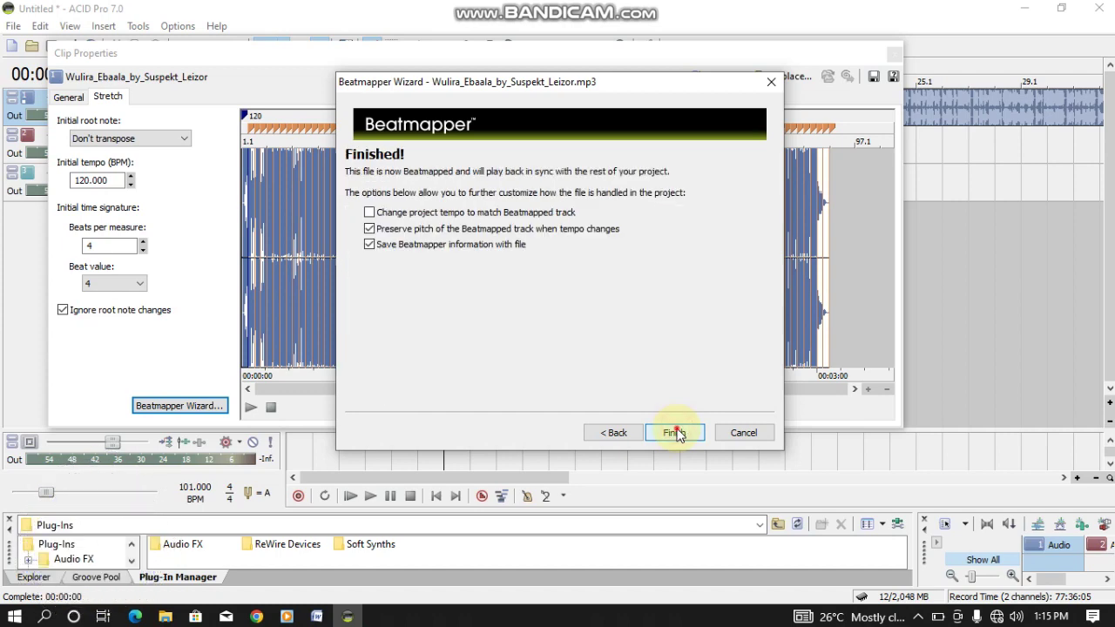
left_click(673, 433)
left_click(894, 54)
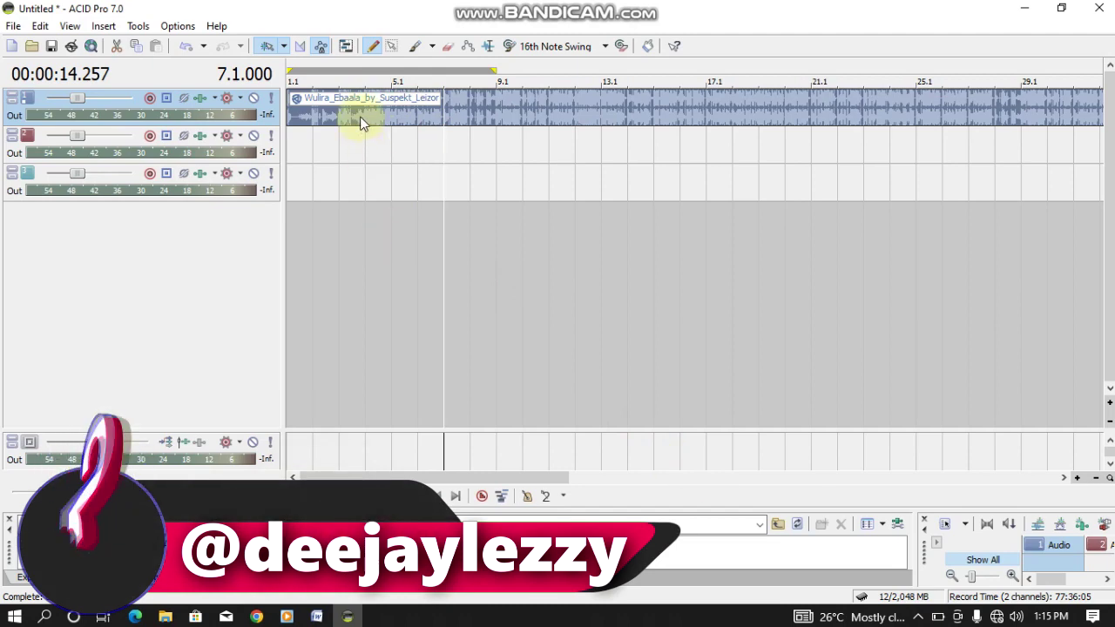
- Play the project from bar 1.1 and stop it
left_click(437, 495)
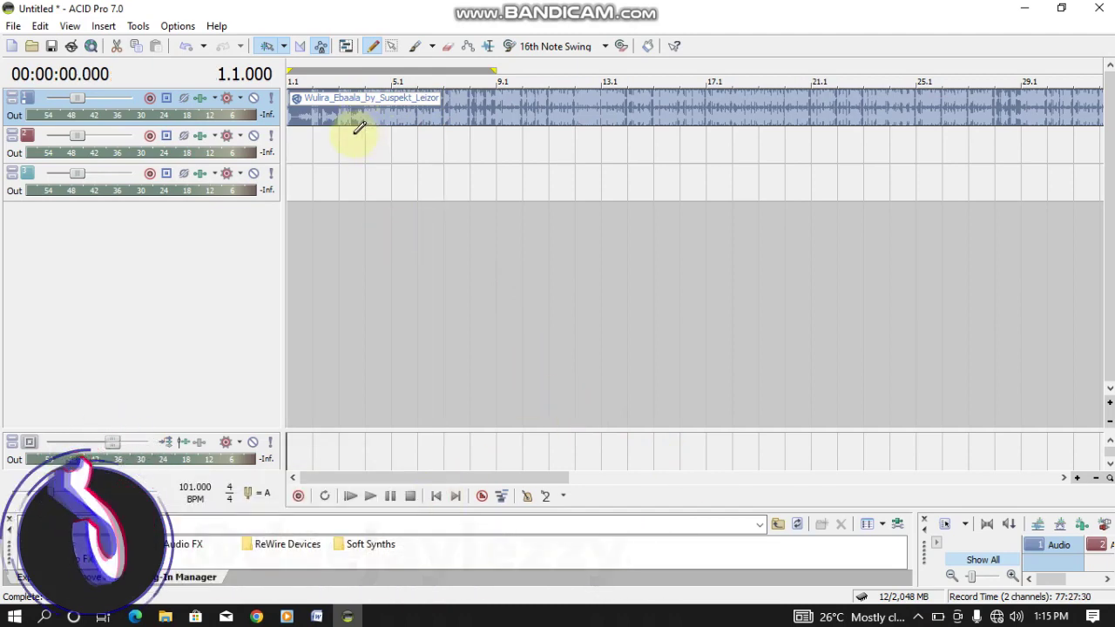
key("space")
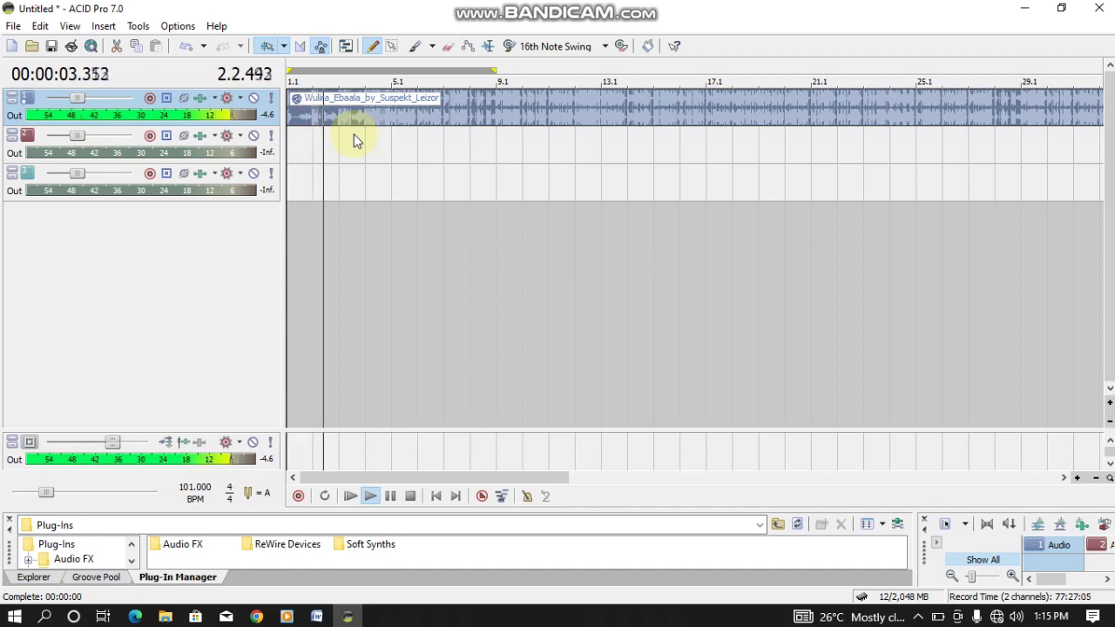
key("space")
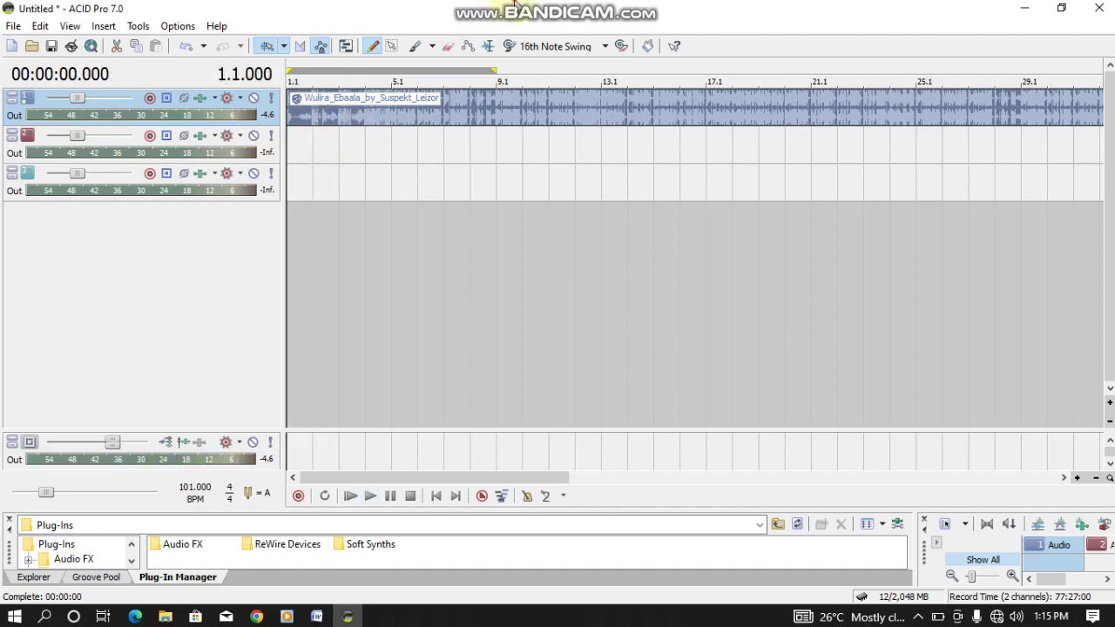
mouse_move(493, 7)
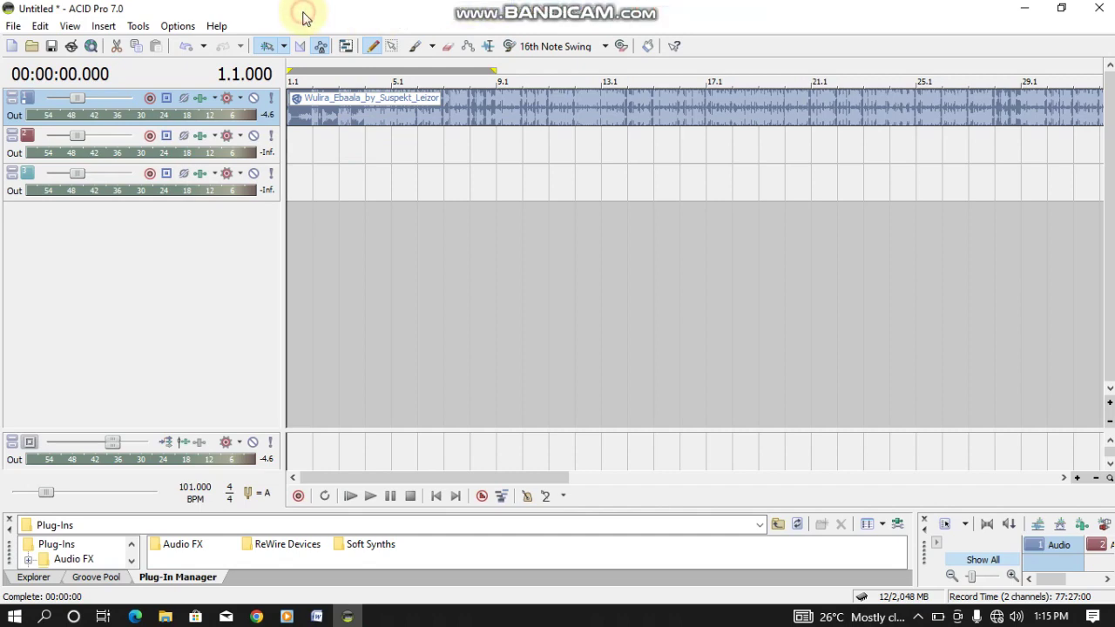
- Drop the Ojjanga song (Zex Bilangilangi) onto track 2 near bar 8.1 and open its Clip Properties
left_click(1024, 8)
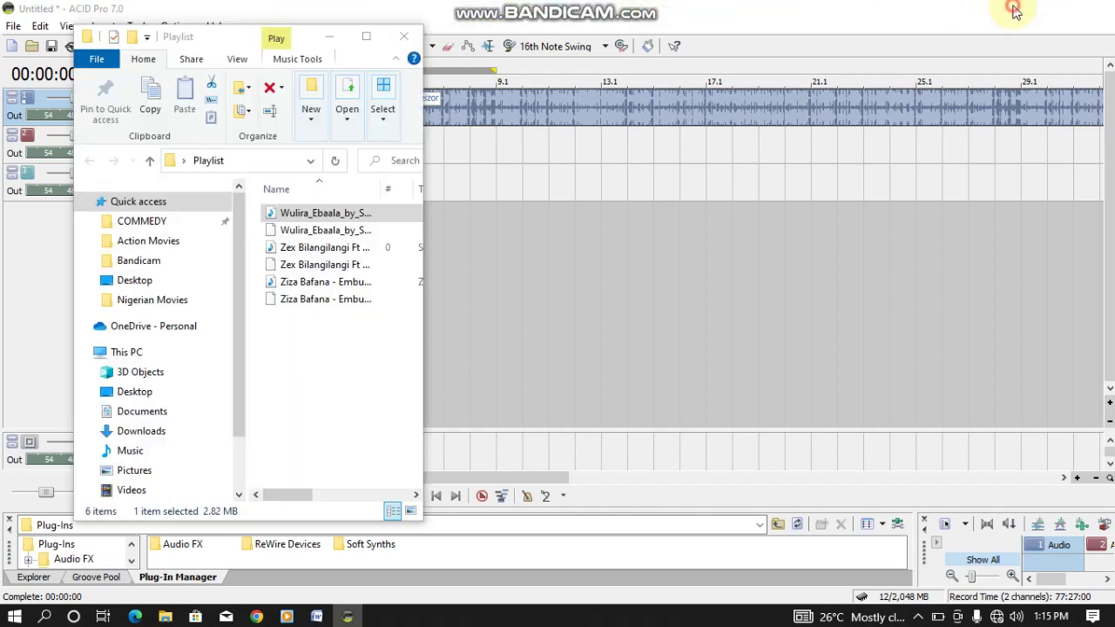
left_click_drag(297, 247, 482, 154)
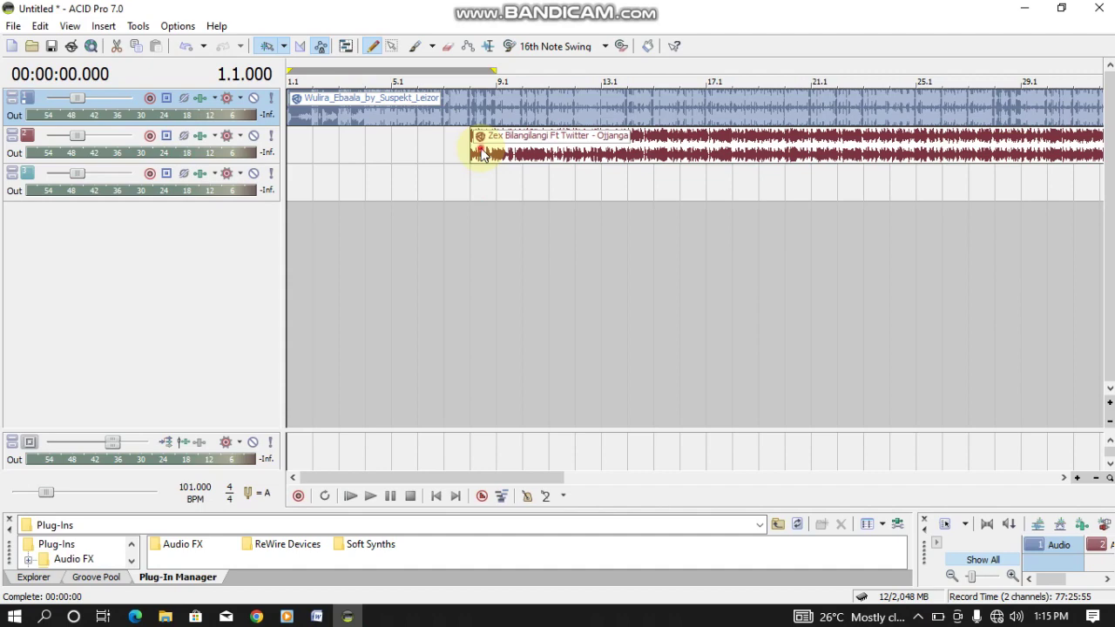
left_click(481, 150)
right_click(481, 150)
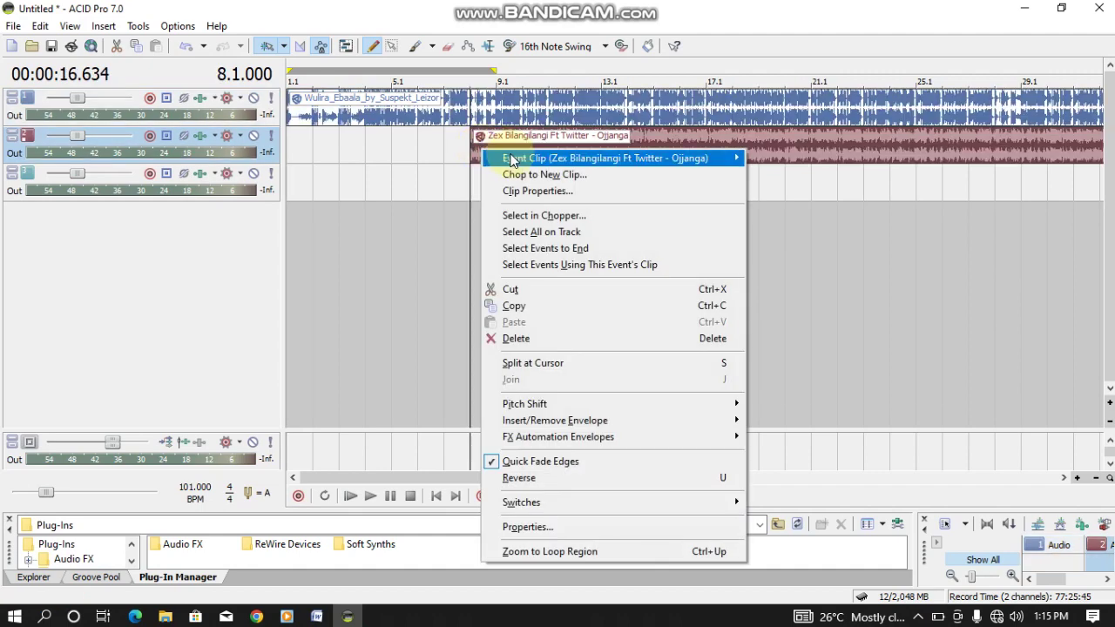
mouse_move(514, 160)
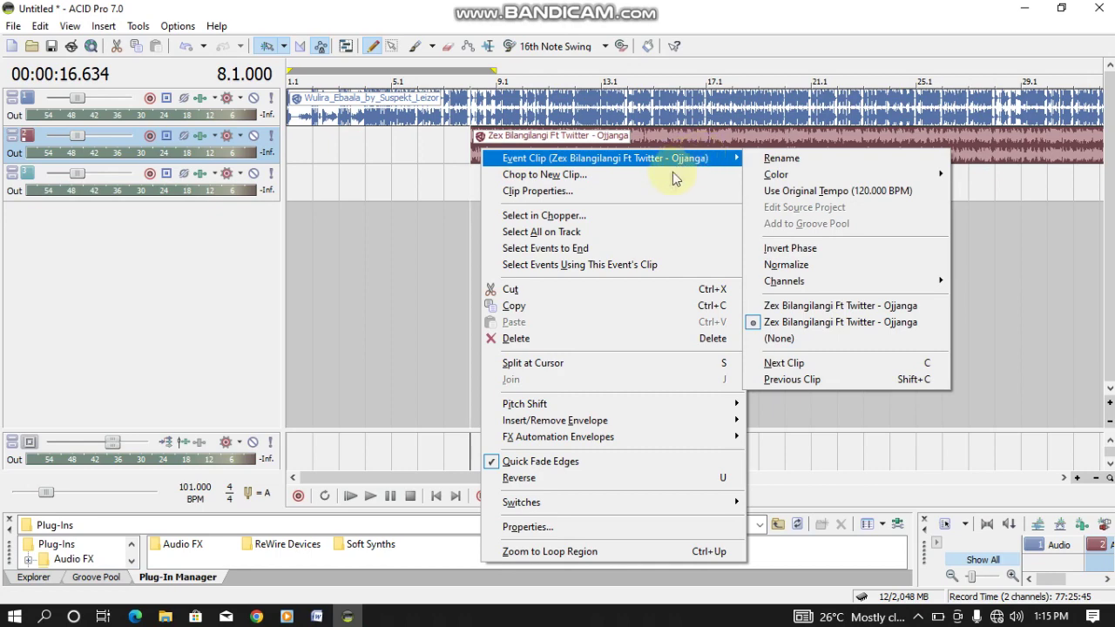
left_click(653, 191)
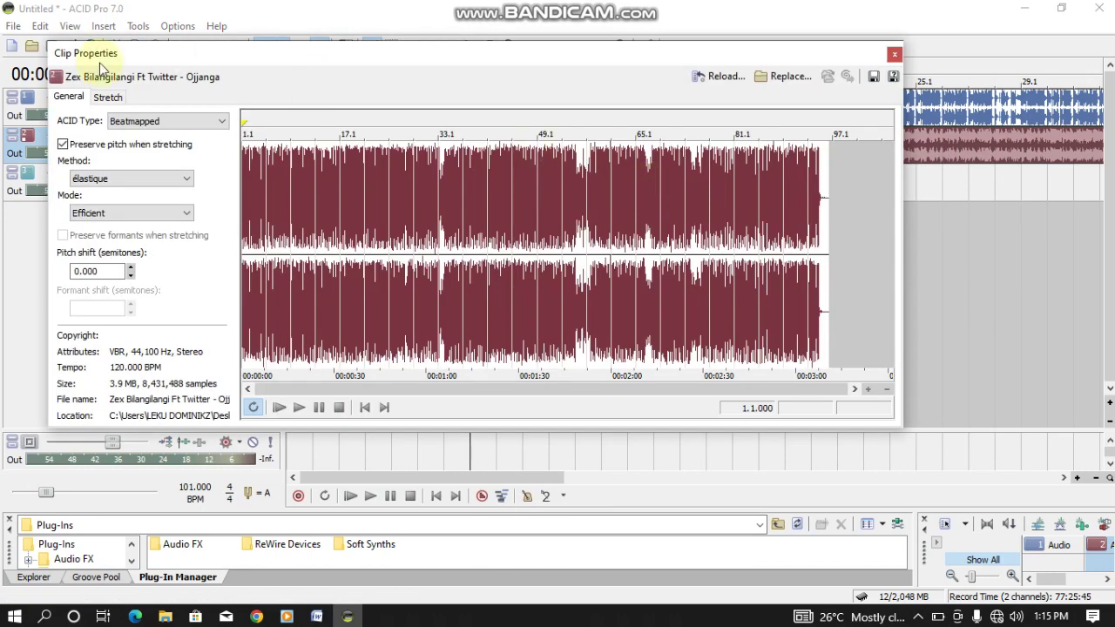
- Start the Beatmapper Wizard for the Ojjanga clip and move the Downbeat marker onto the first strong beat
left_click(108, 97)
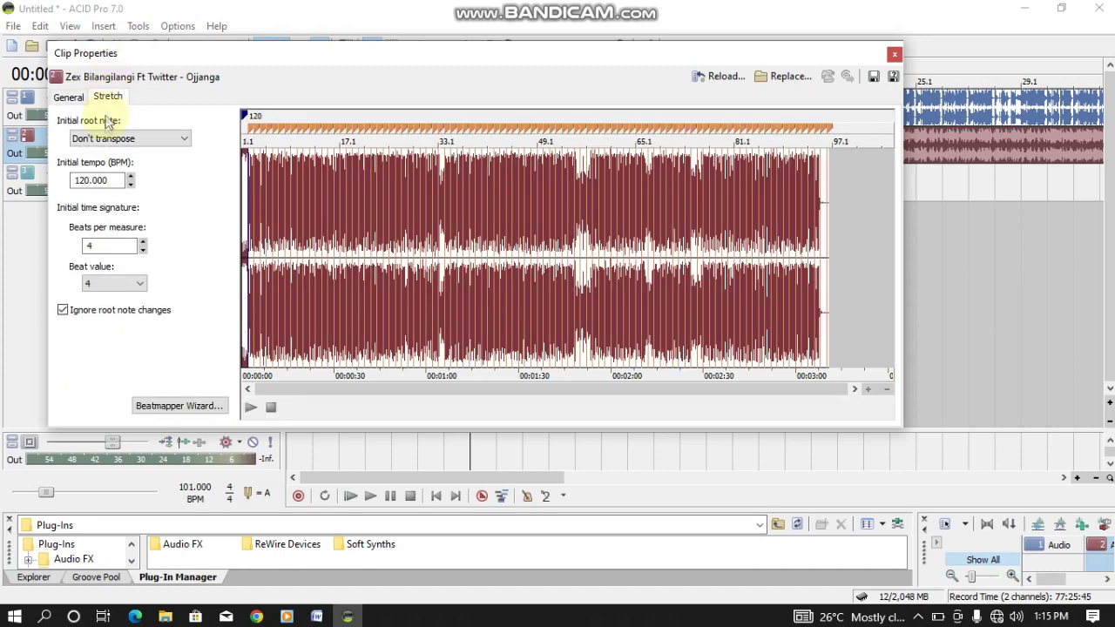
left_click(220, 405)
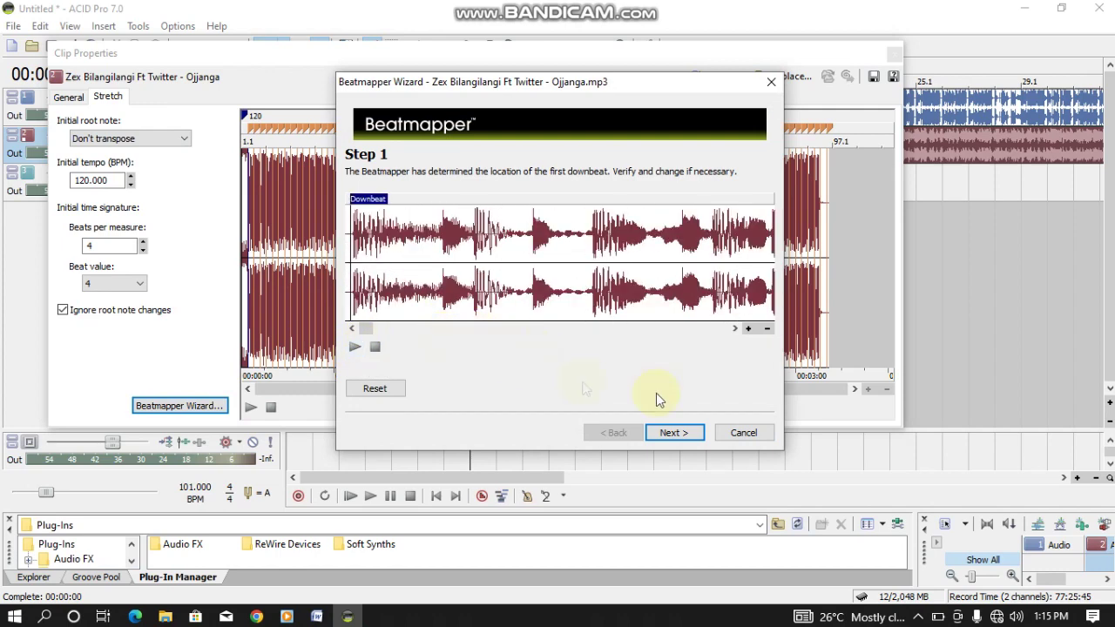
left_click(751, 329)
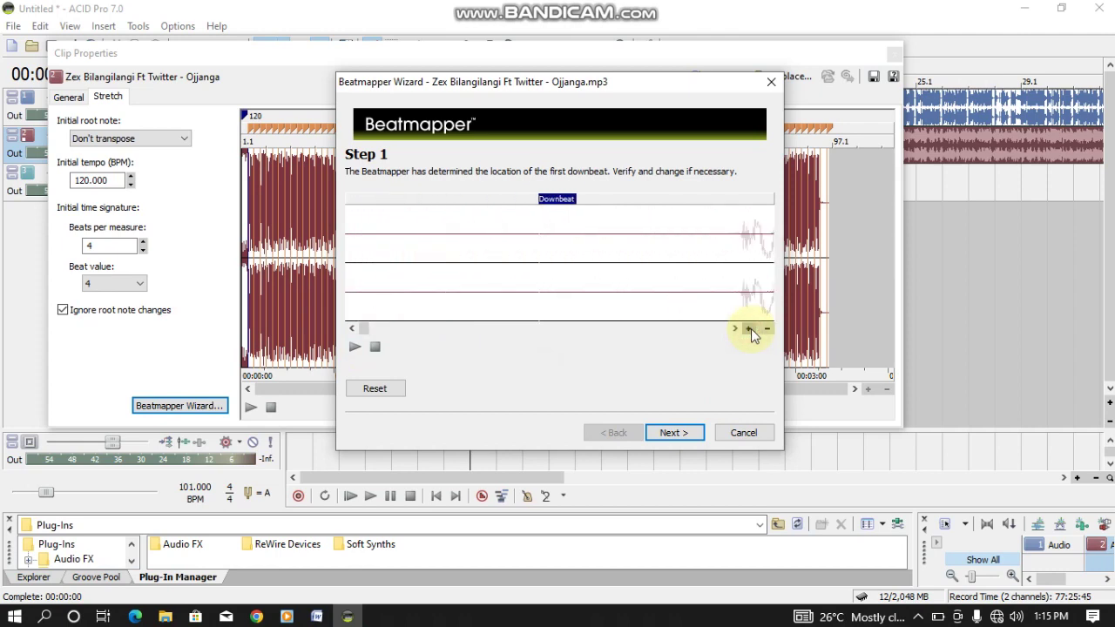
left_click(746, 330)
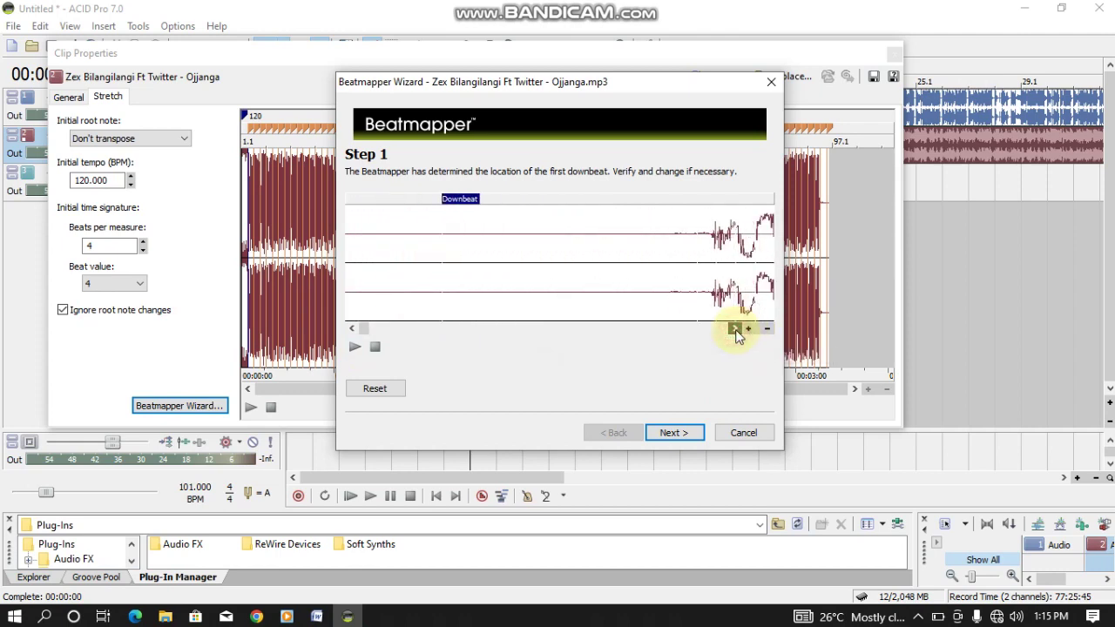
left_click_drag(406, 234, 679, 240)
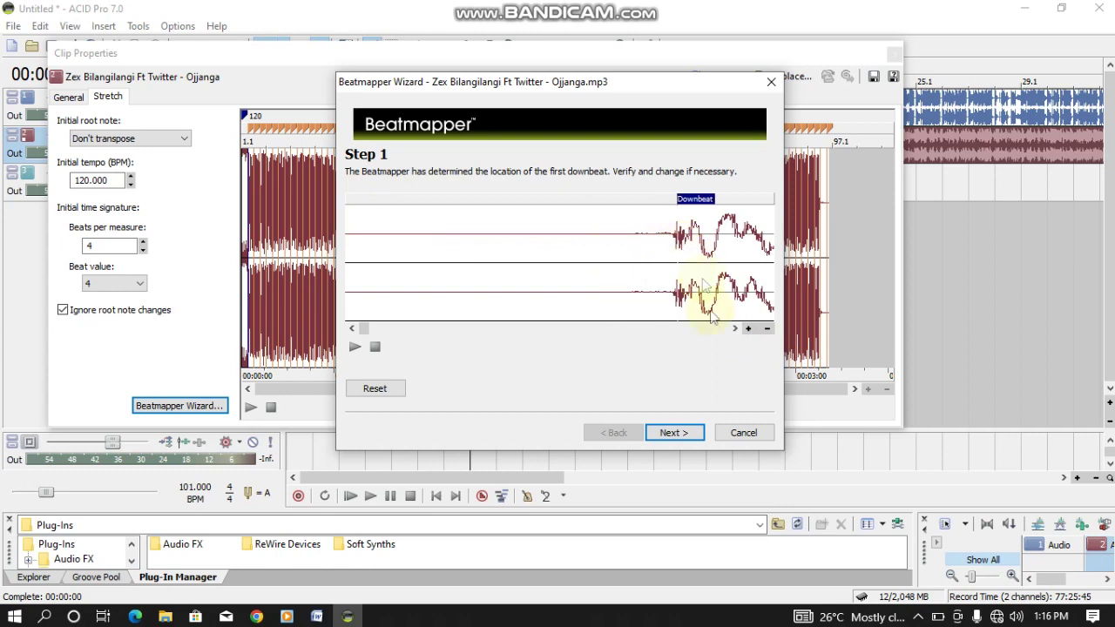
left_click(677, 433)
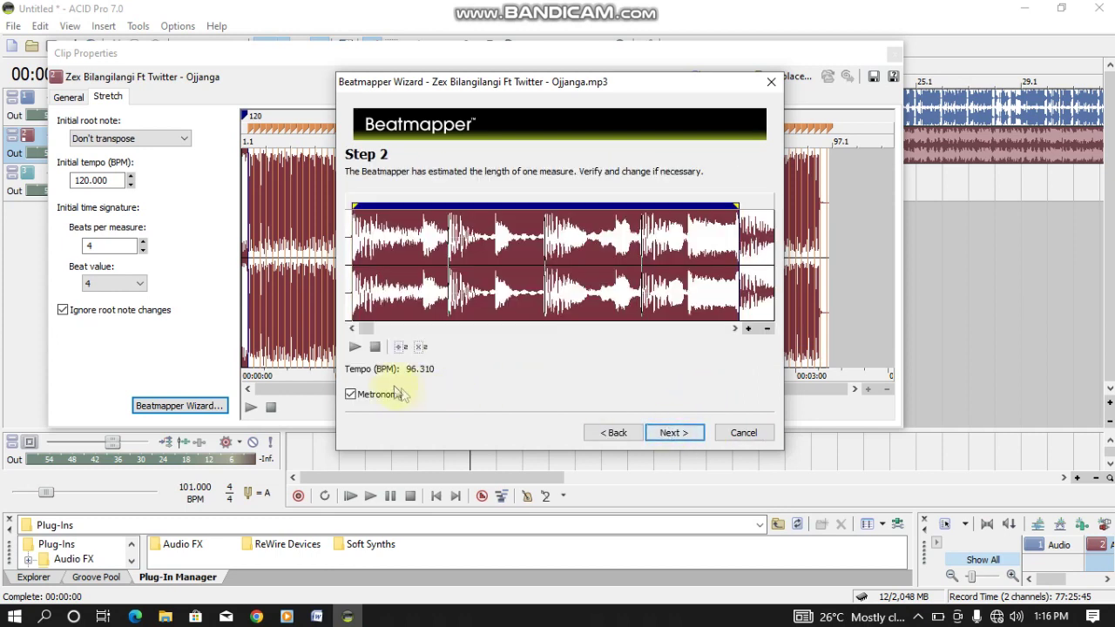
- Preview the measure with the metronome, finish beatmapping at 97 BPM, and close Clip Properties
left_click(353, 348)
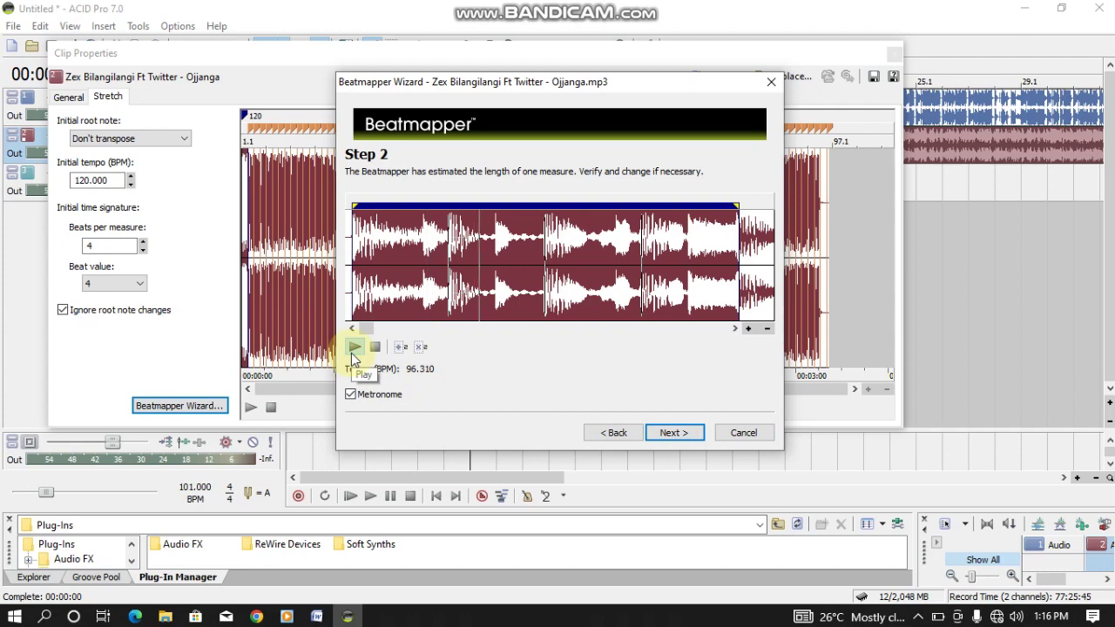
left_click(659, 432)
left_click(687, 433)
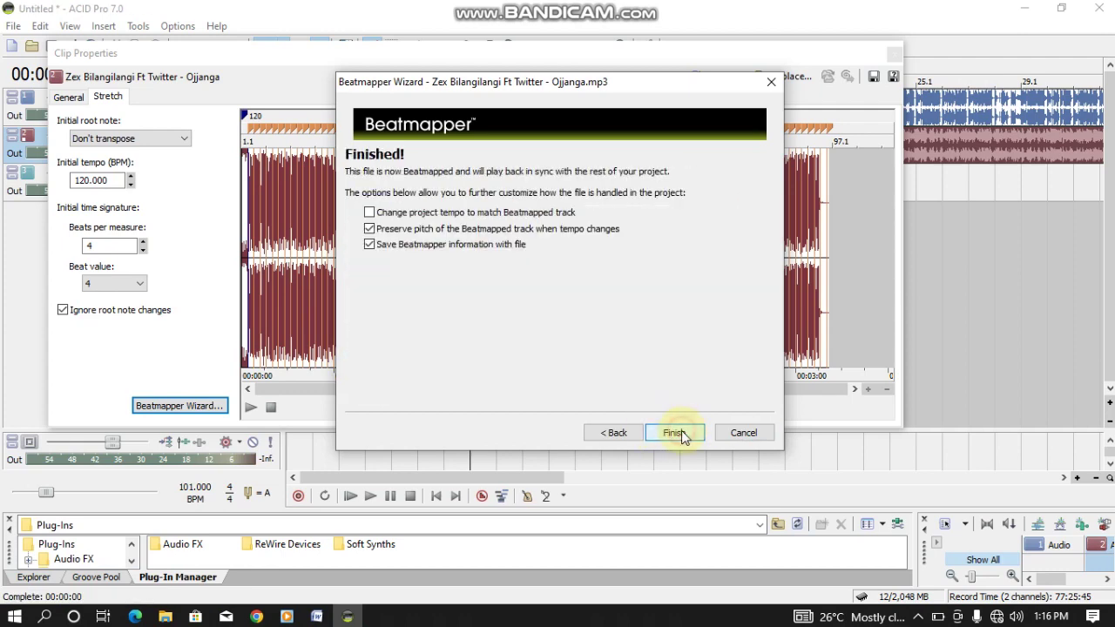
left_click(675, 433)
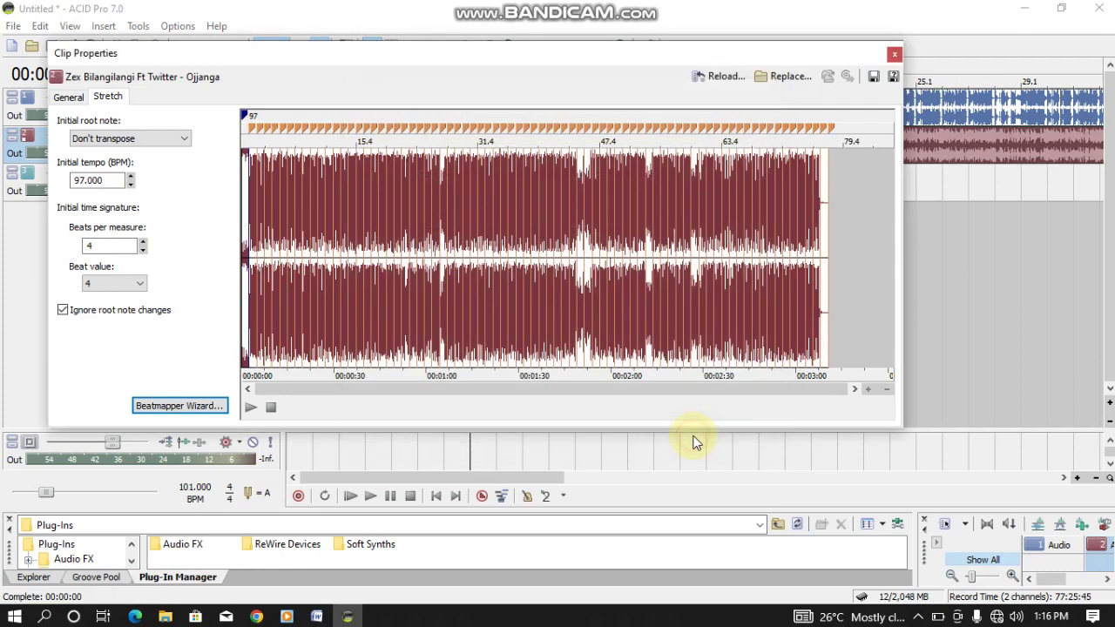
left_click(893, 55)
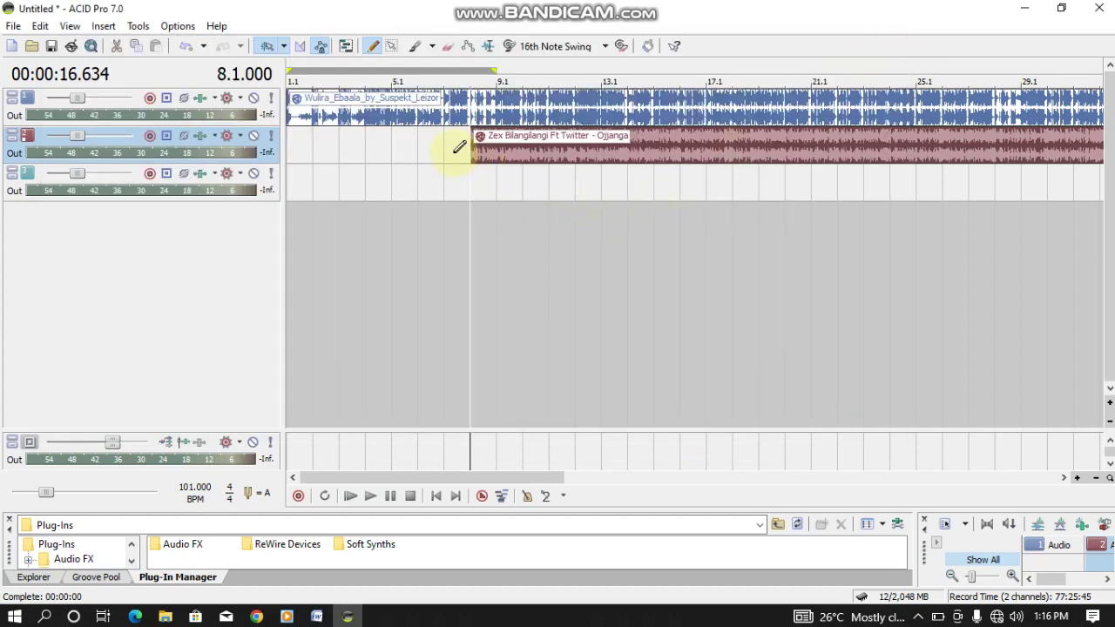
- Shift the Ojjanga clip to start at bar 9.1, then play both tracks together from bar 3
left_click_drag(485, 152, 507, 153)
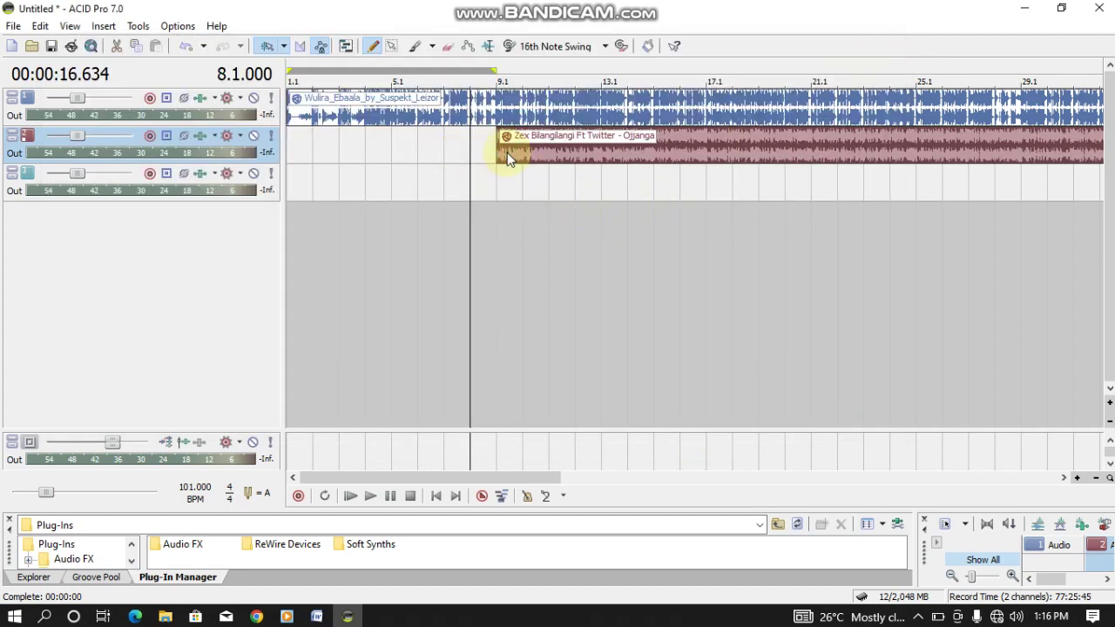
key("space")
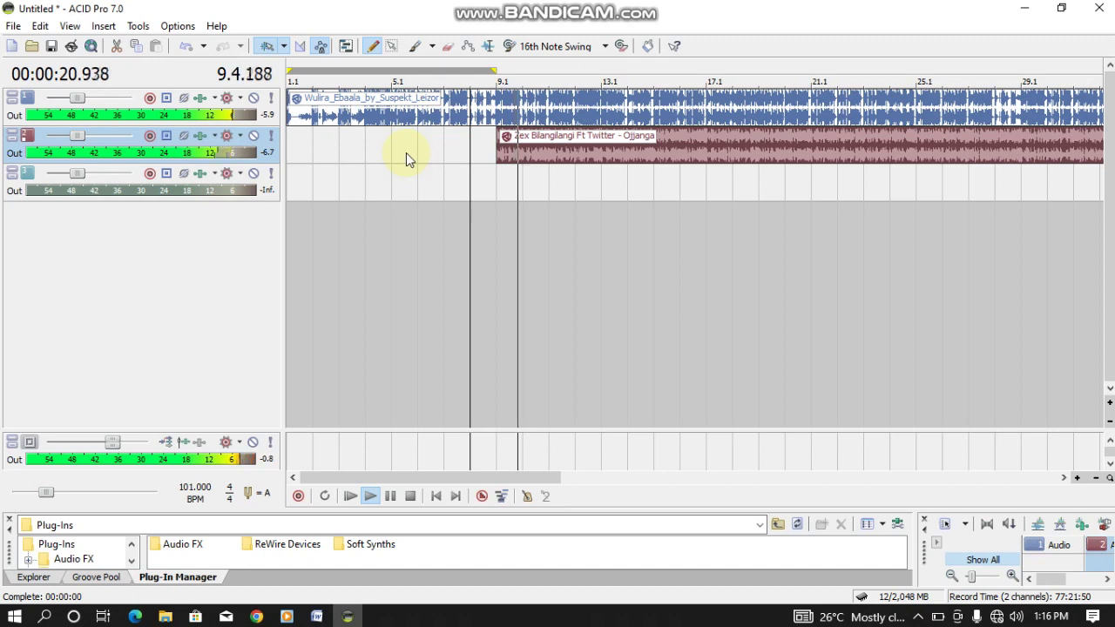
left_click(345, 124)
key("space")
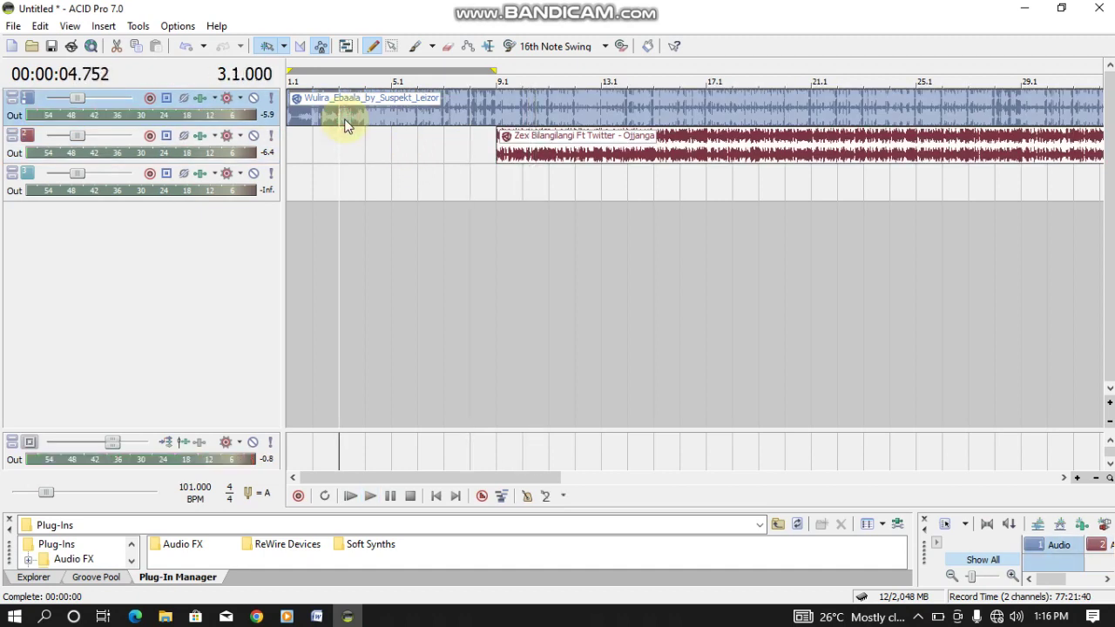